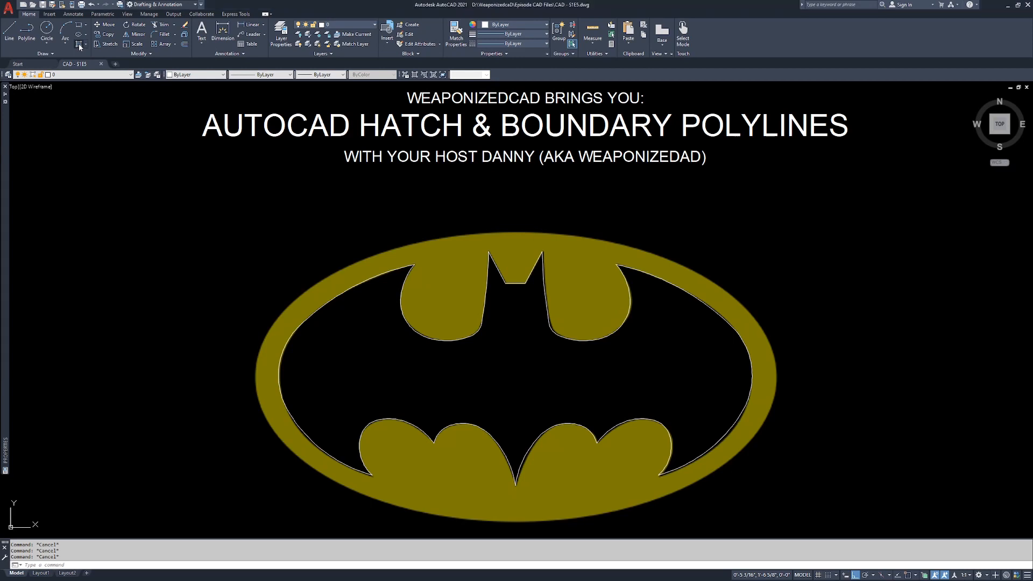
{"action": "left_click", "coordinate": [80, 47]}
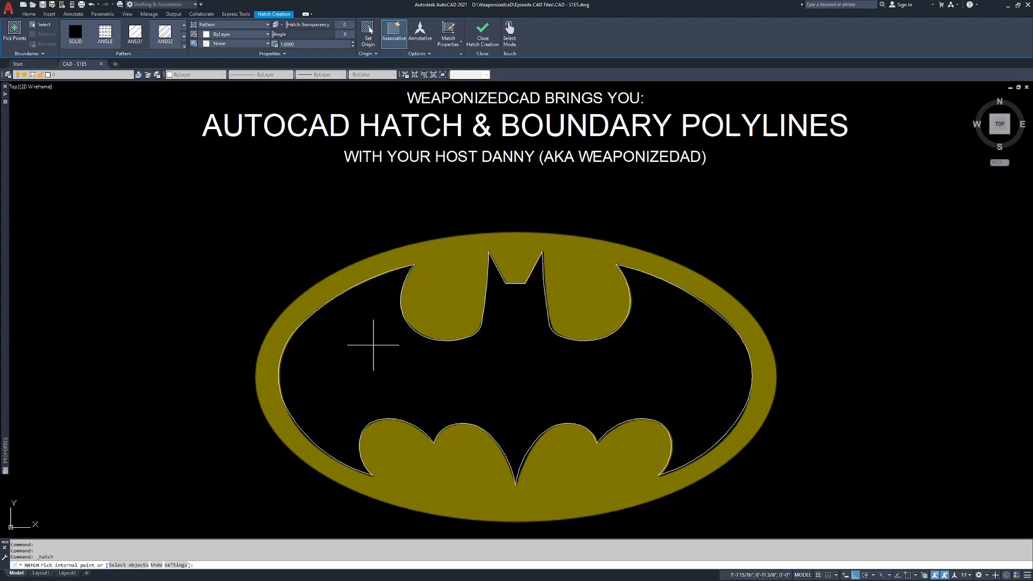
{"action": "mouse_move", "coordinate": [373, 345]}
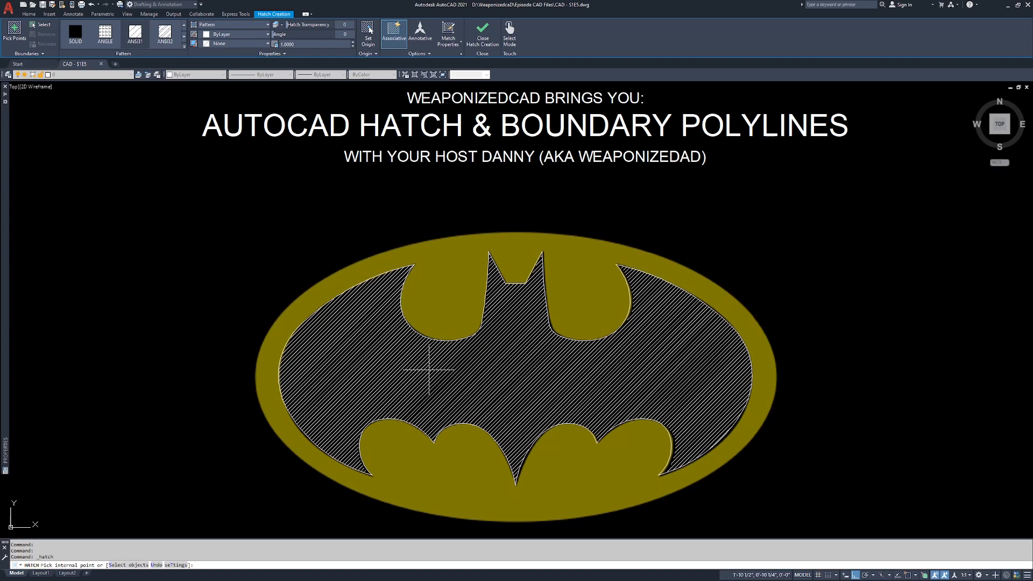
{"action": "key", "text": "Escape"}
{"action": "key", "text": "Escape"}
Select the bat outline polyline and check in its properties whether it is closed.
{"action": "left_click", "coordinate": [353, 296]}
{"action": "mouse_move", "coordinate": [4, 182]}
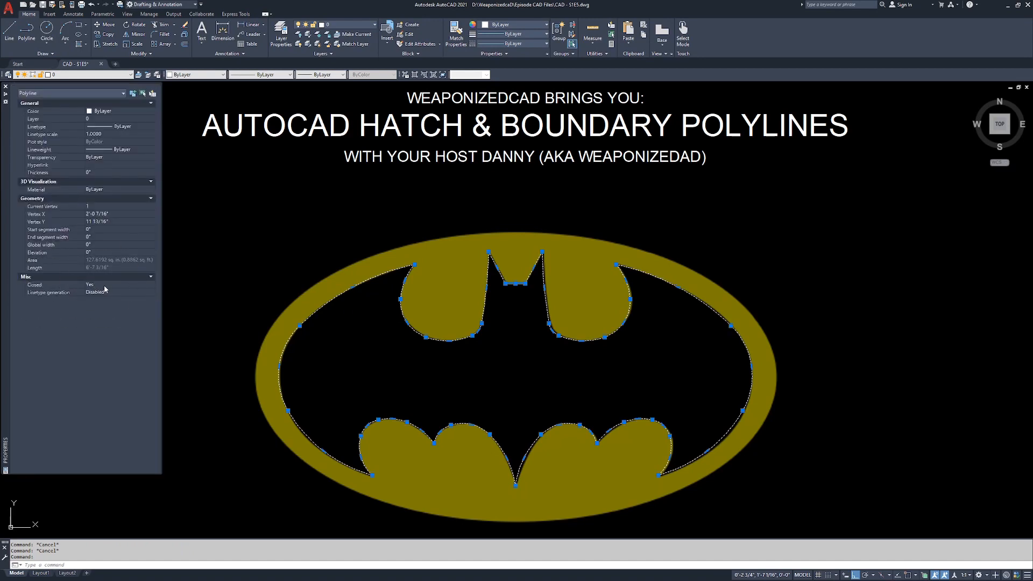
{"action": "left_click", "coordinate": [410, 345]}
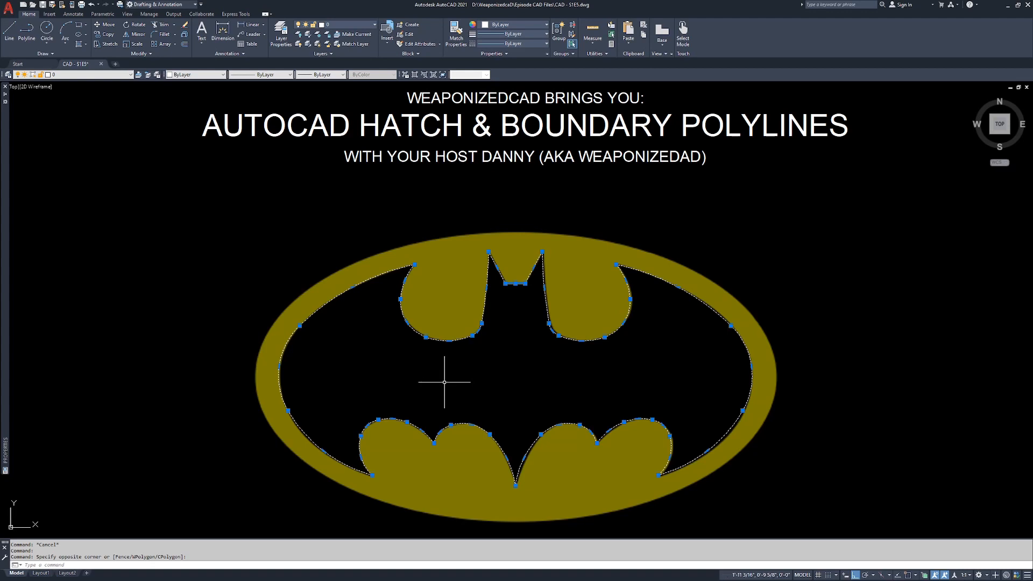
Hatch the bat silhouette using the Select objects option with its outline polyline as the boundary.
{"action": "left_click", "coordinate": [79, 44]}
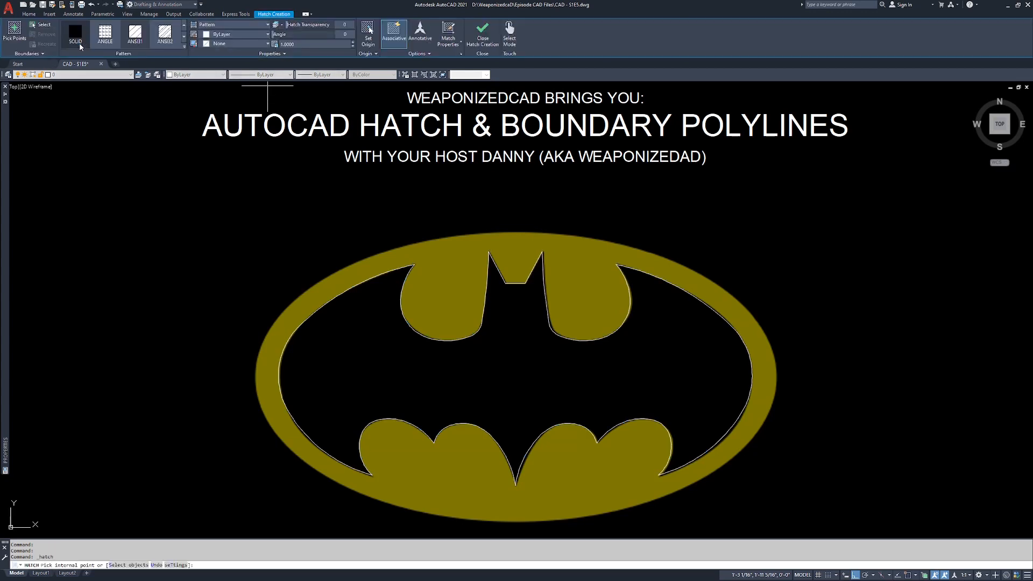
{"action": "left_click", "coordinate": [128, 564]}
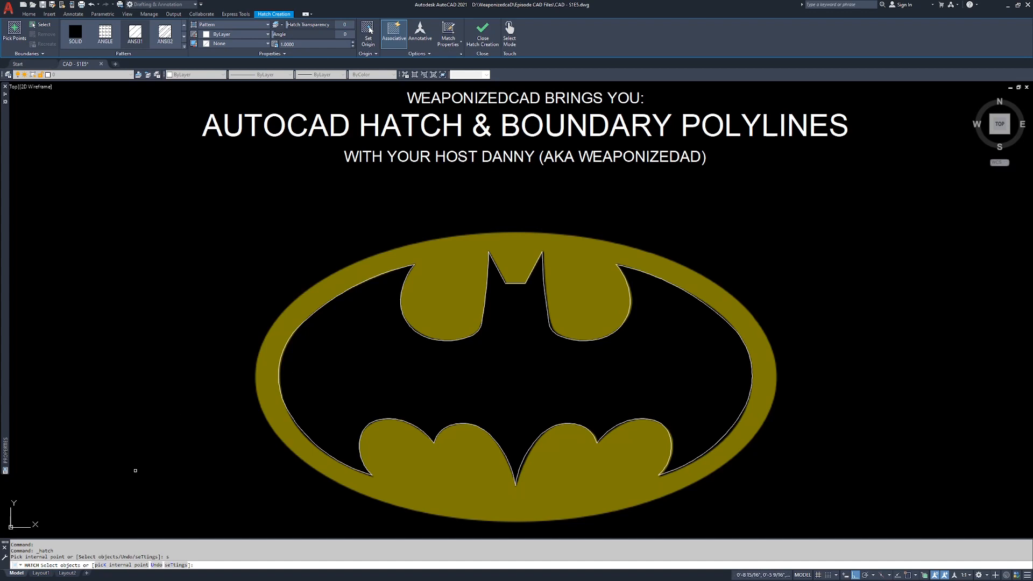
{"action": "left_click", "coordinate": [358, 285]}
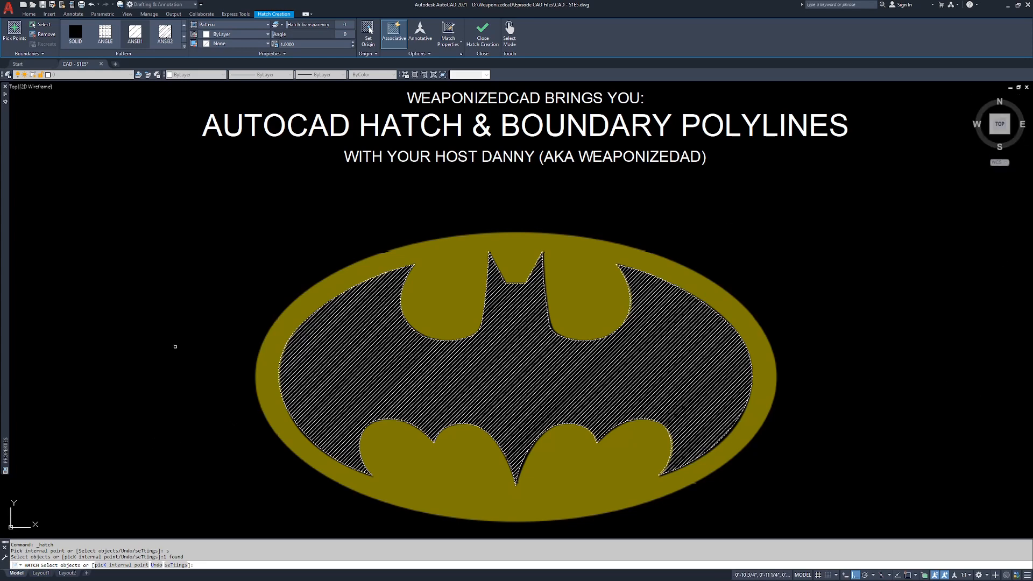
{"action": "key", "text": "Return"}
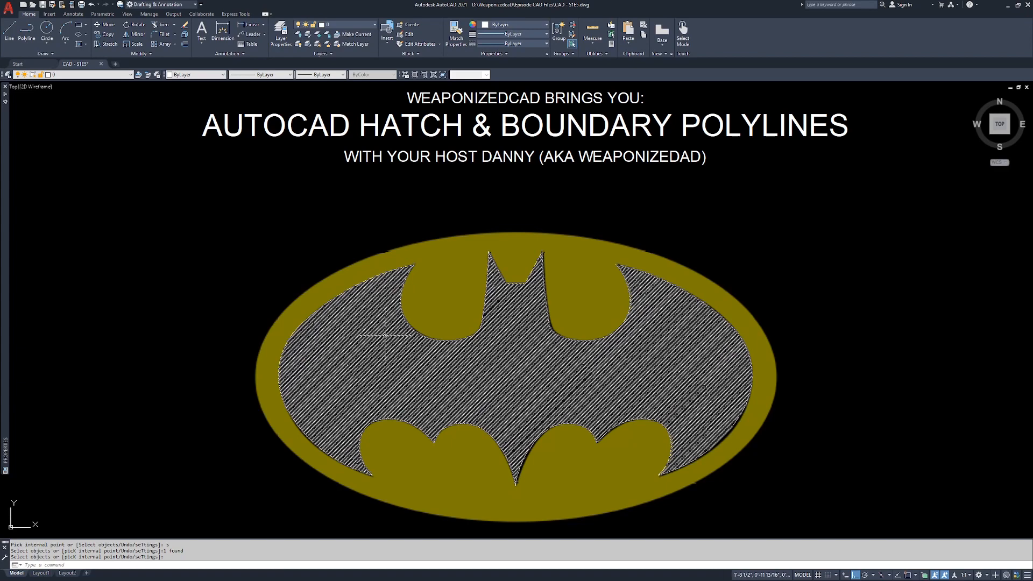
Select the bat hatch, browse the available patterns and change its pattern to STARS.
{"action": "left_click", "coordinate": [369, 357]}
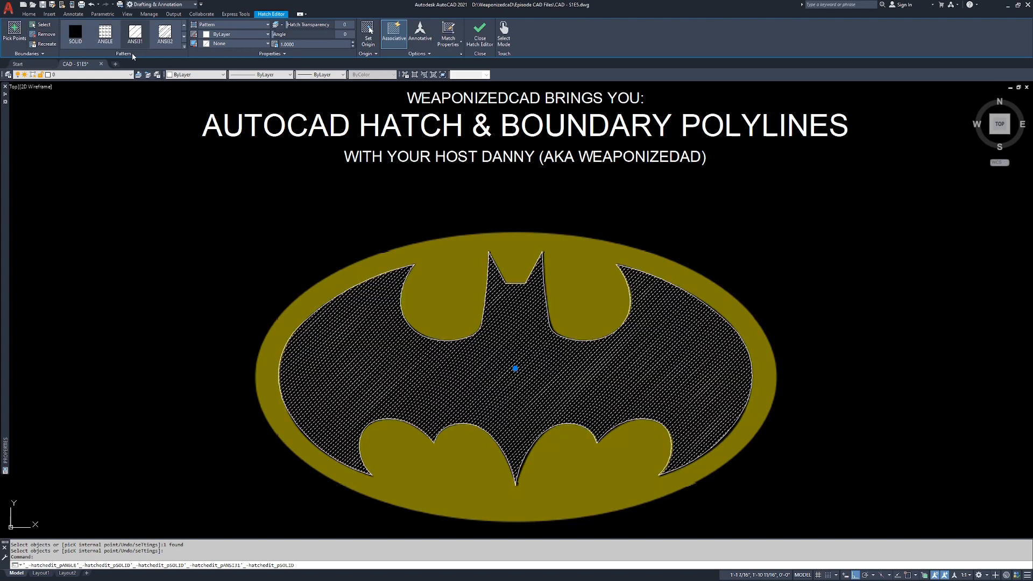
{"action": "left_click", "coordinate": [184, 49]}
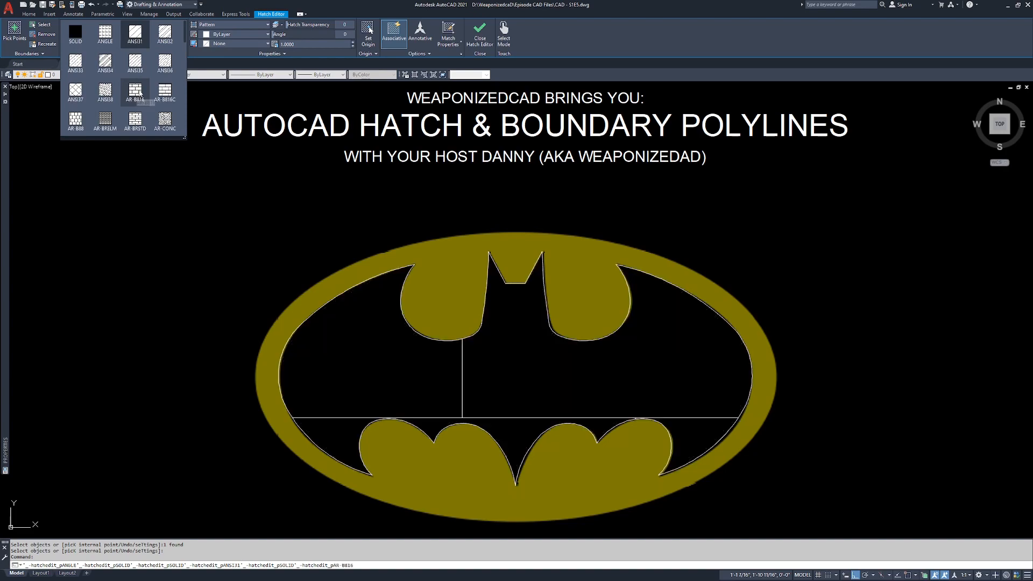
{"action": "scroll", "coordinate": [142, 62], "scroll_direction": "down", "scroll_amount": 5}
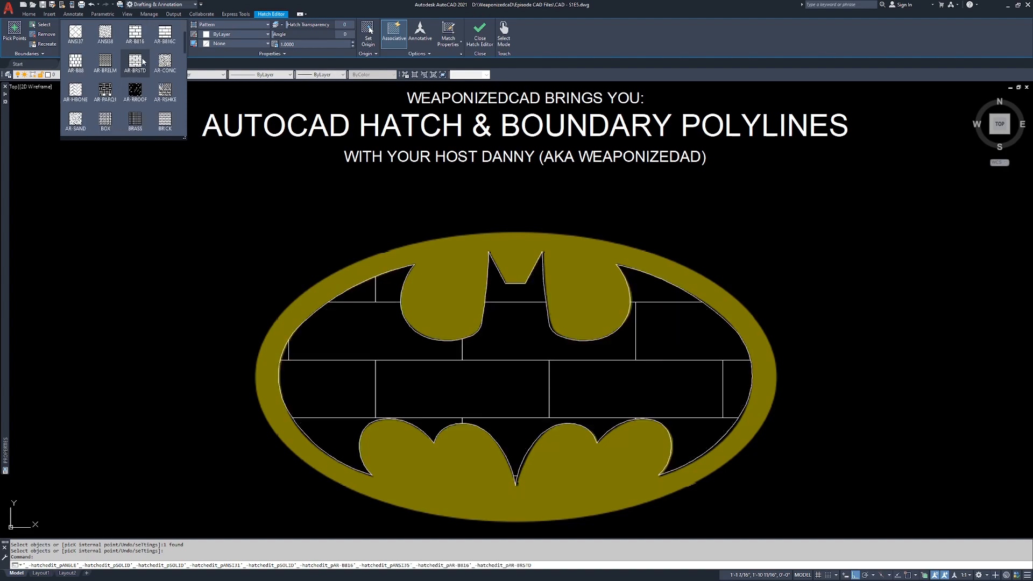
{"action": "scroll", "coordinate": [142, 64], "scroll_direction": "down", "scroll_amount": 5}
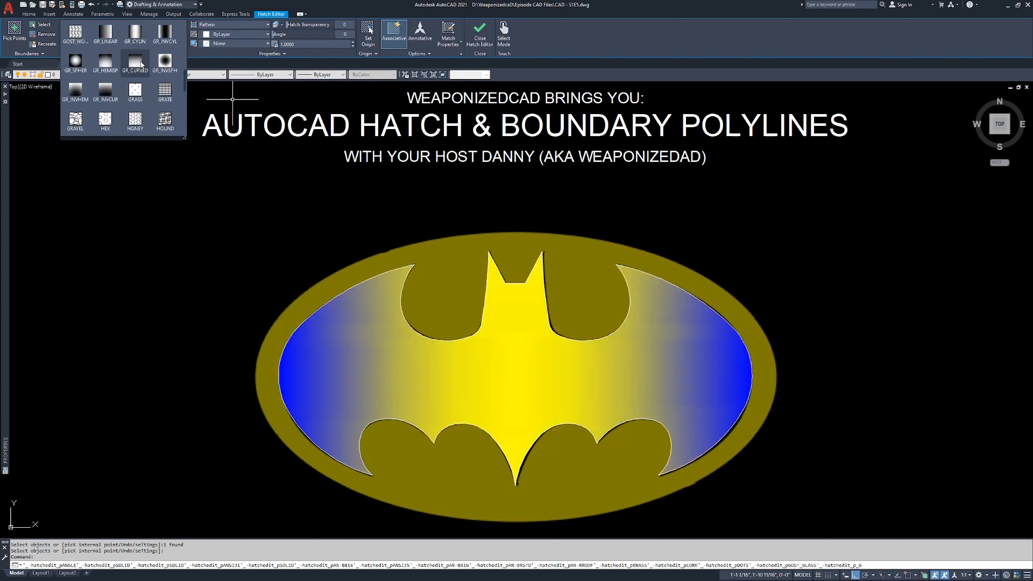
{"action": "scroll", "coordinate": [142, 64], "scroll_direction": "down", "scroll_amount": 5}
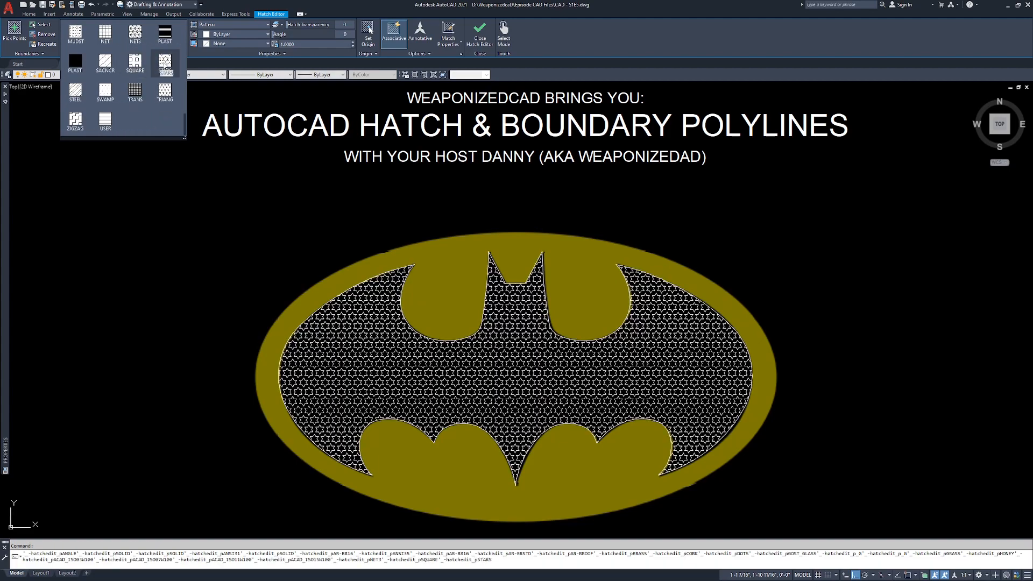
{"action": "left_click", "coordinate": [162, 64]}
{"action": "scroll", "coordinate": [512, 408], "scroll_direction": "up", "scroll_amount": 4}
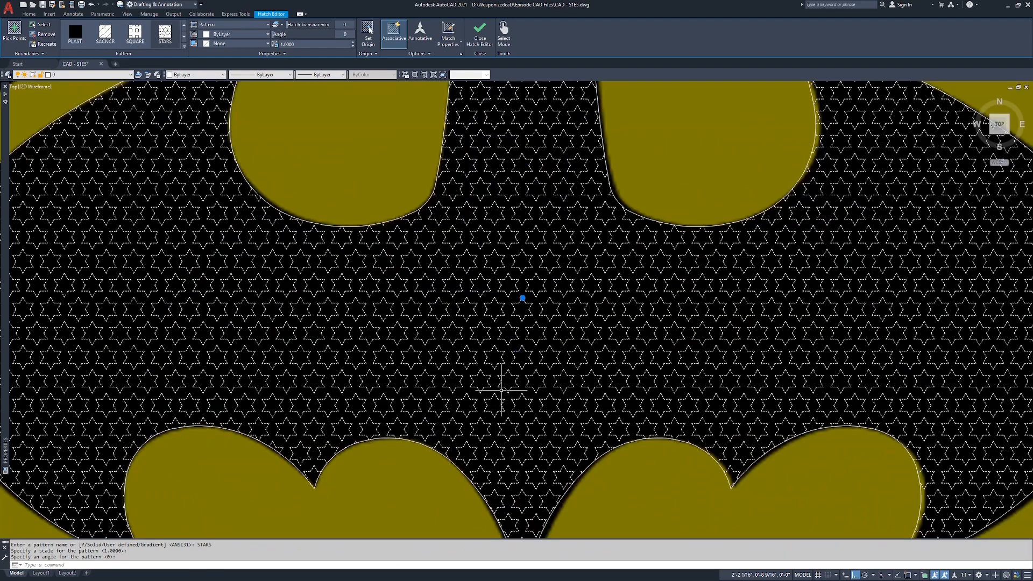
{"action": "scroll", "coordinate": [502, 393], "scroll_direction": "down", "scroll_amount": 2}
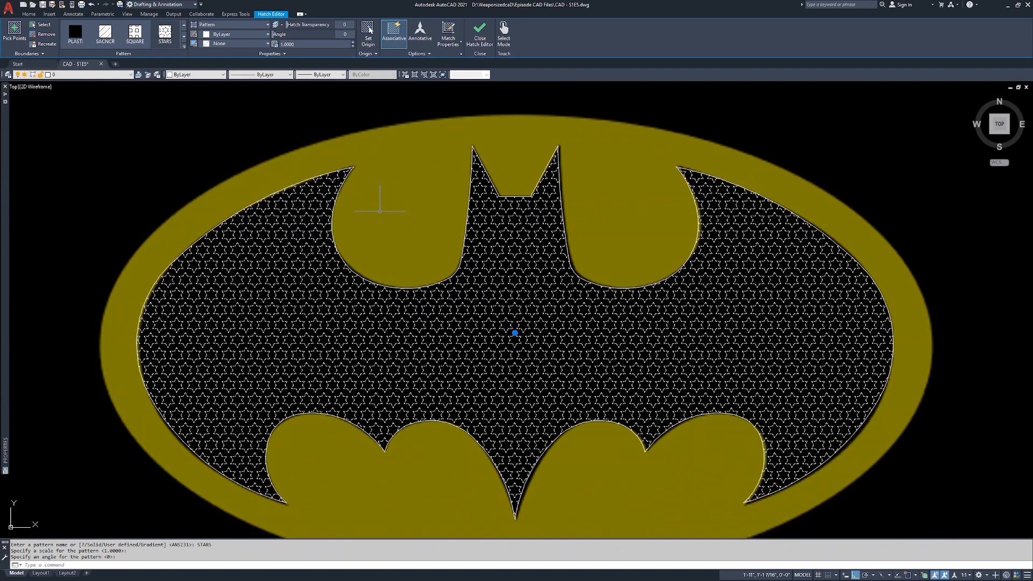
Try to change the bat hatch's pattern to ZIGZAG.
{"action": "left_click", "coordinate": [184, 46]}
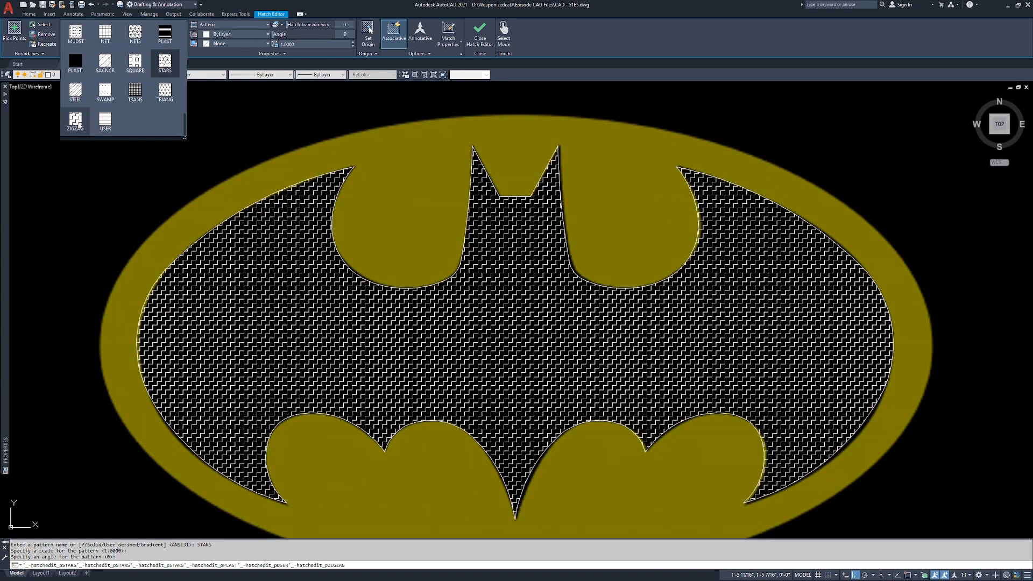
{"action": "left_click", "coordinate": [75, 119]}
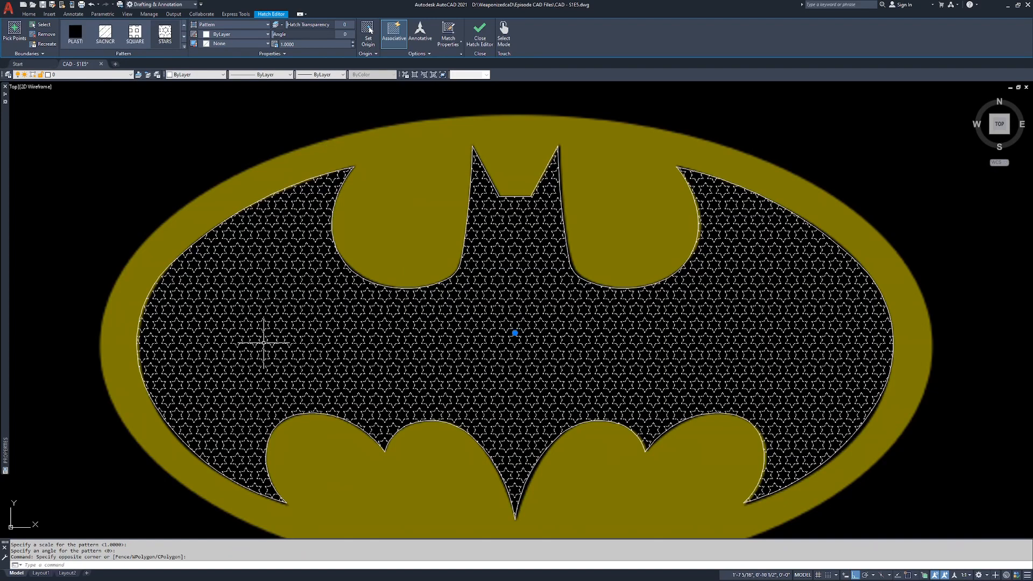
{"action": "left_click", "coordinate": [472, 338]}
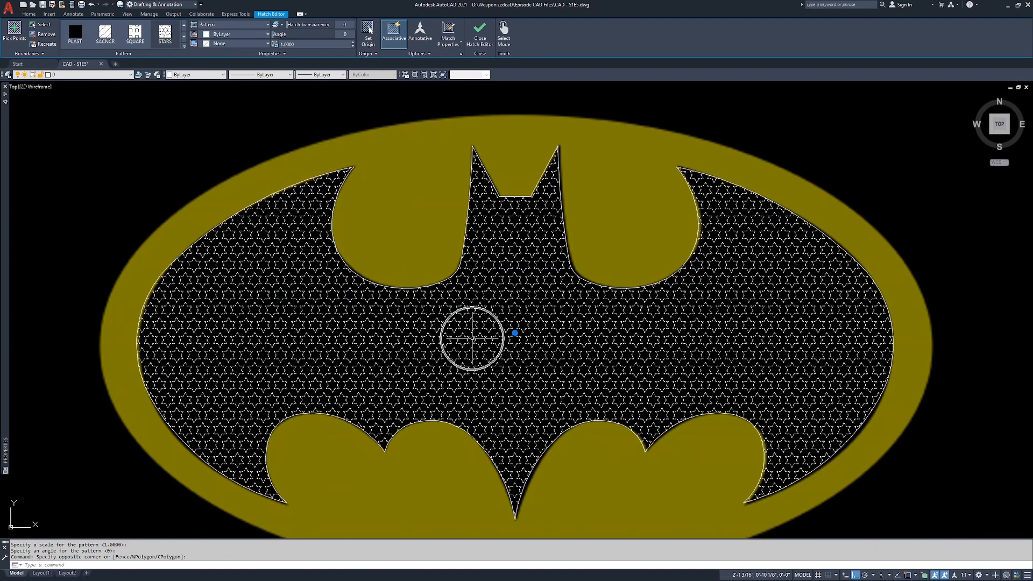
Change the bat hatch's type to Solid.
{"action": "left_click", "coordinate": [268, 25]}
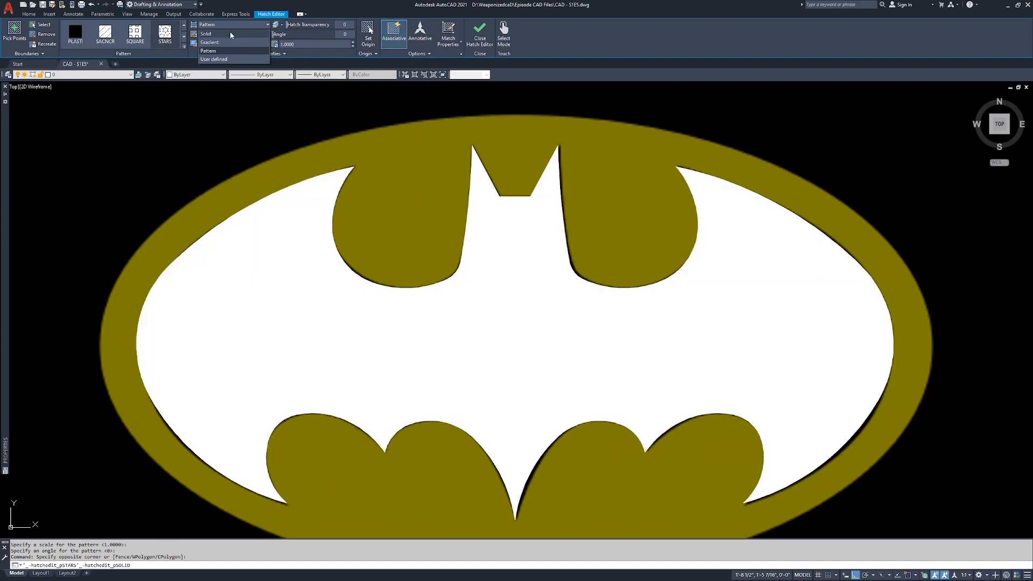
{"action": "left_click", "coordinate": [230, 34]}
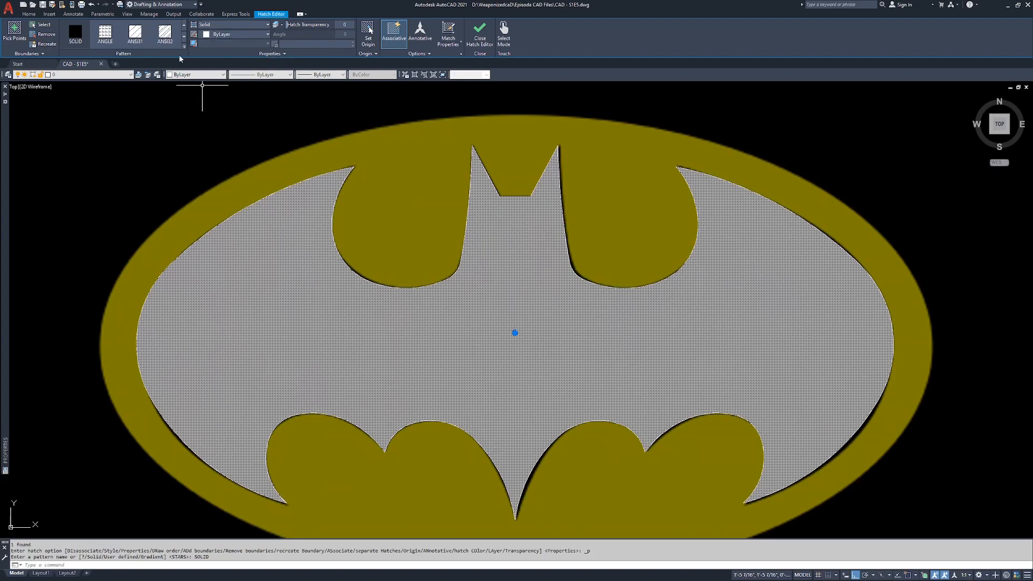
{"action": "left_click", "coordinate": [75, 34]}
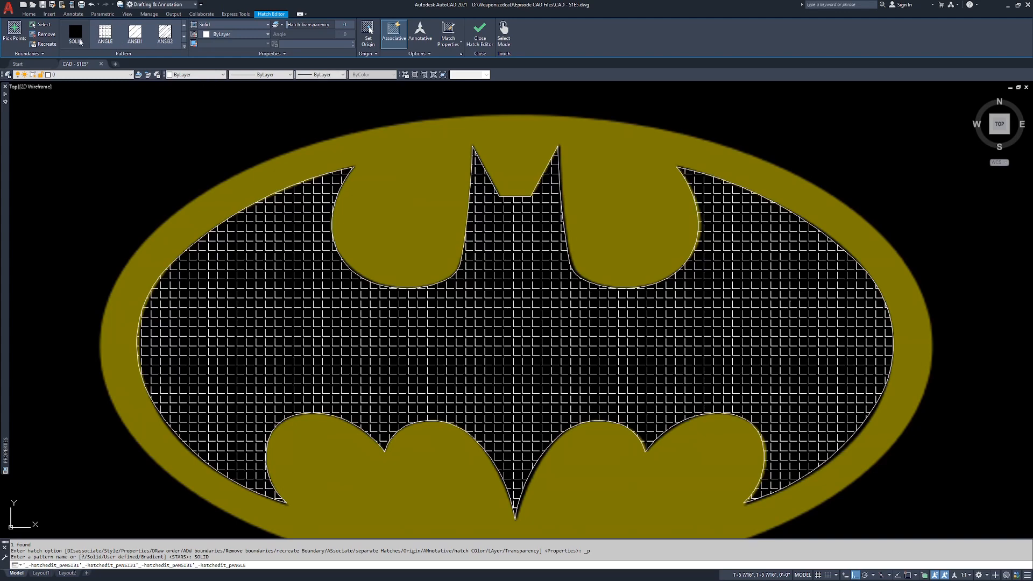
Switch the bat hatch's pattern to ANGLE and return it to SOLID.
{"action": "left_click", "coordinate": [105, 33]}
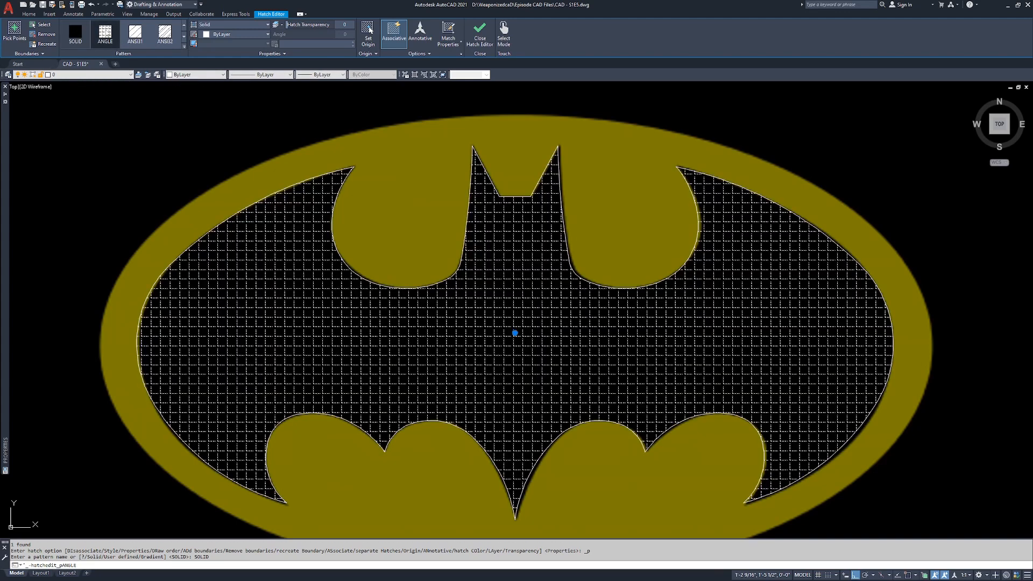
{"action": "left_click", "coordinate": [78, 34]}
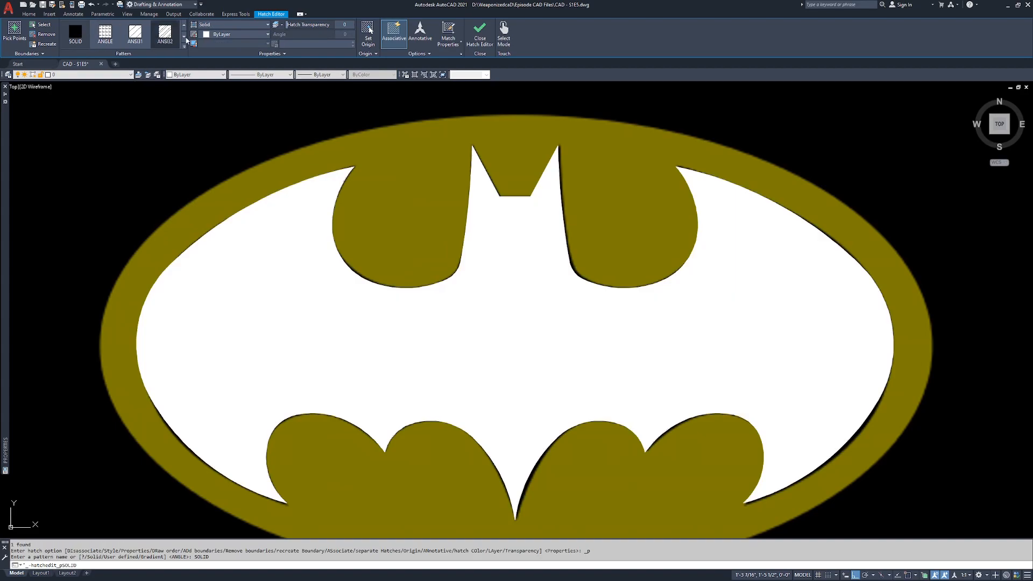
{"action": "left_click", "coordinate": [84, 38]}
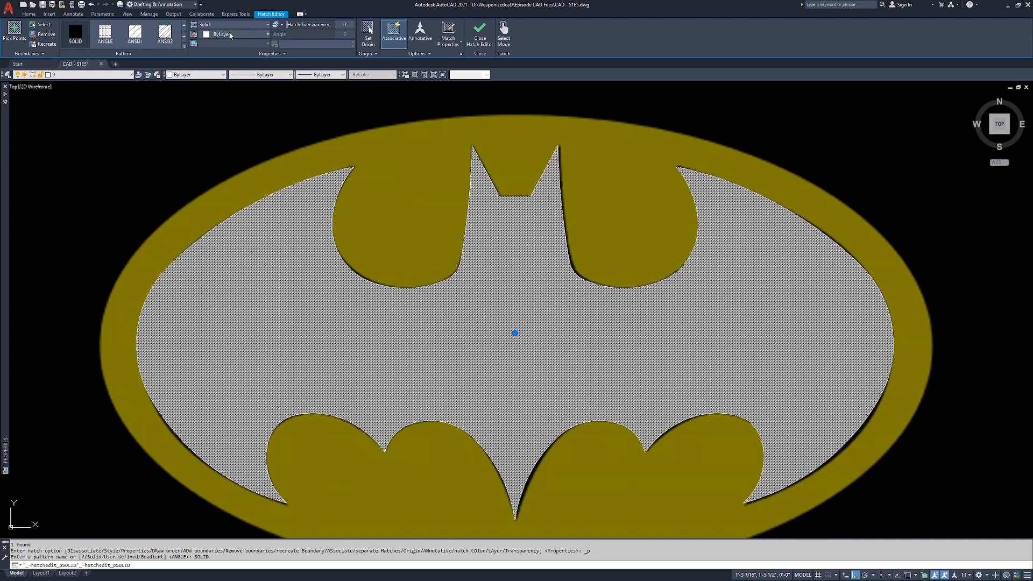
Preview the Gradient, Pattern and User defined hatch types on the bat while keeping it Solid.
{"action": "left_click", "coordinate": [243, 25]}
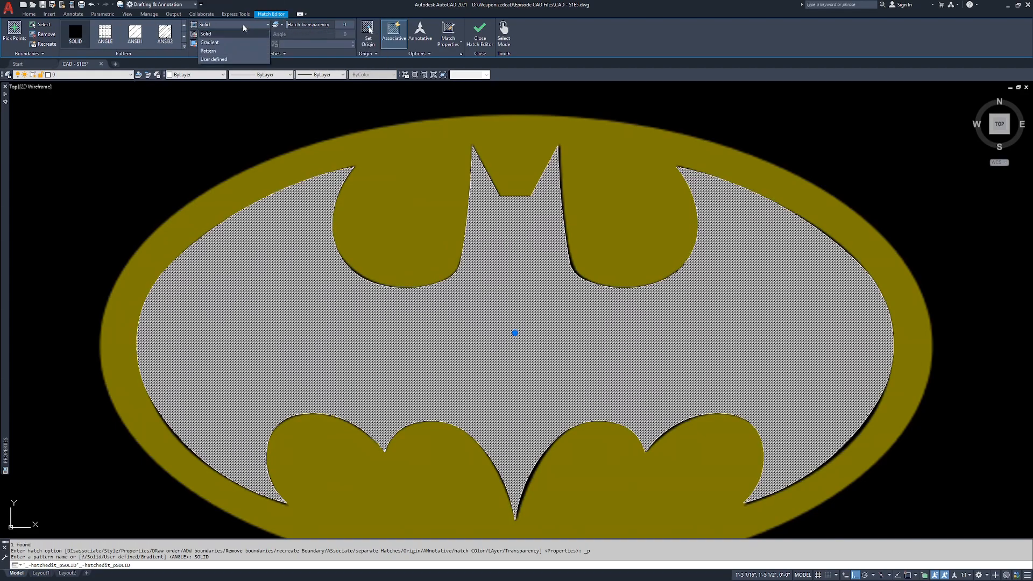
{"action": "left_click", "coordinate": [216, 36]}
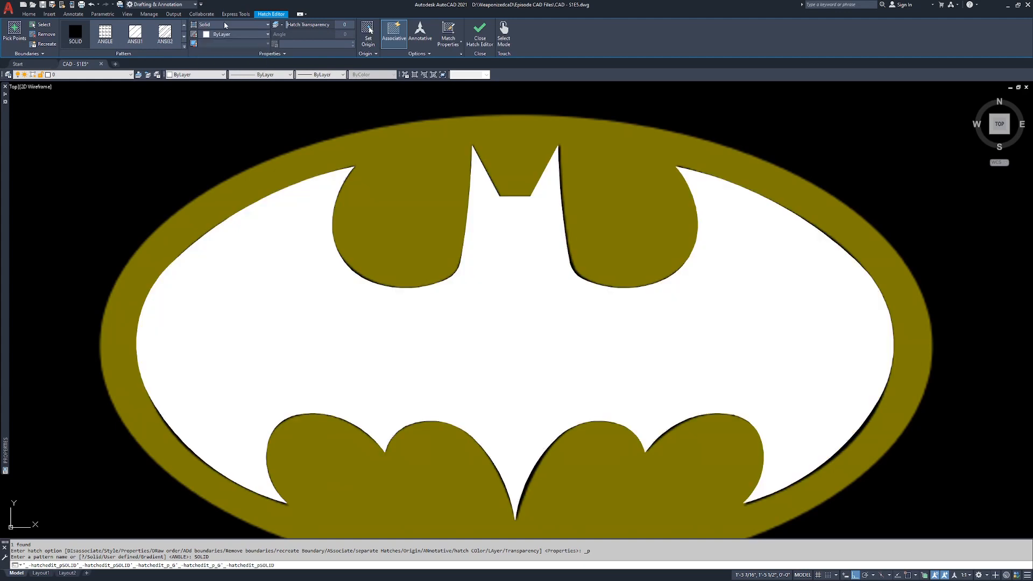
{"action": "left_click", "coordinate": [224, 25]}
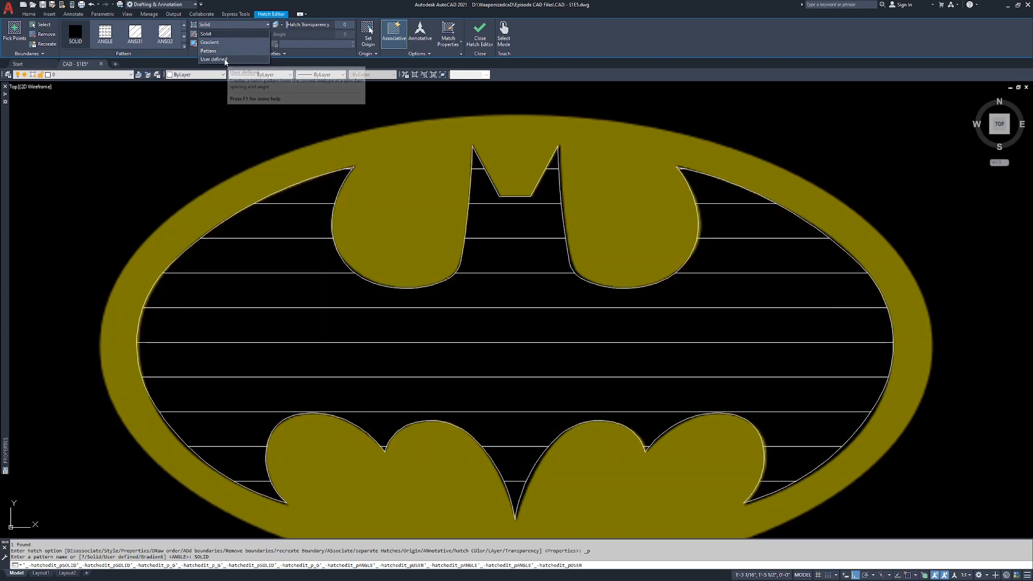
{"action": "left_click", "coordinate": [212, 107]}
{"action": "left_click", "coordinate": [196, 124]}
{"action": "left_click", "coordinate": [212, 122]}
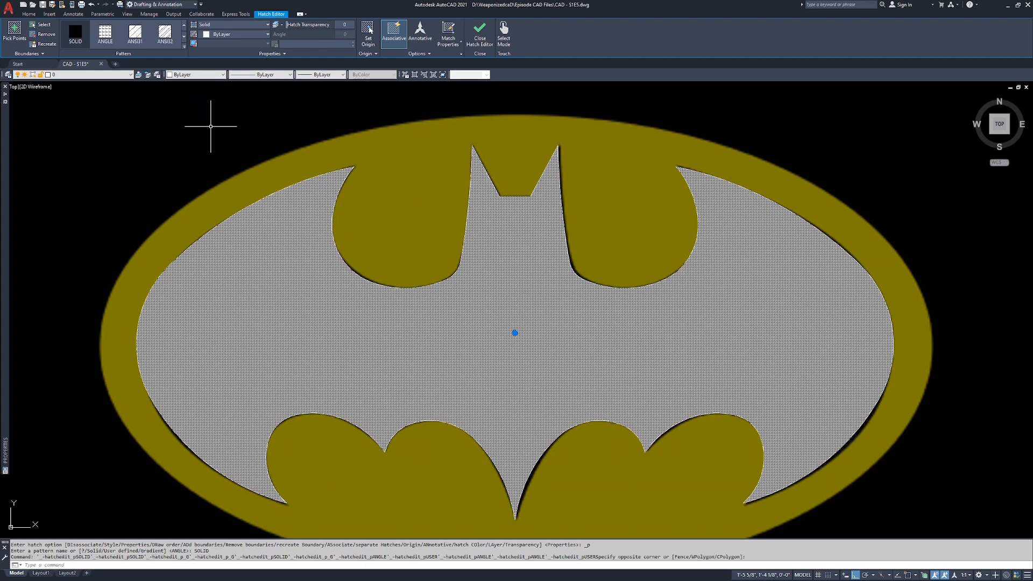
Preview the hatch colors, open the full color selection and pick a green true color, RGB 68,187,141.
{"action": "left_click", "coordinate": [243, 35]}
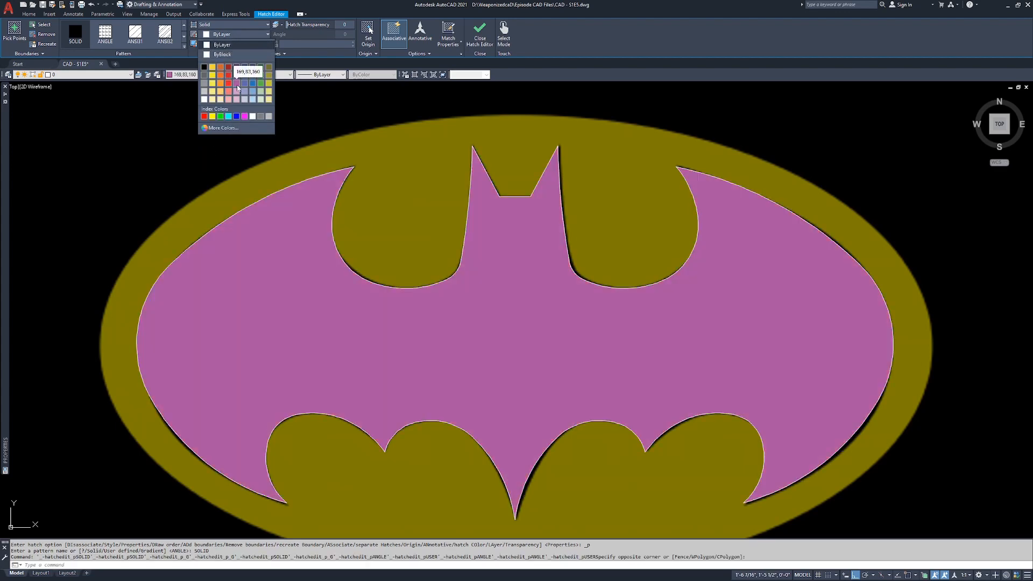
{"action": "left_click", "coordinate": [265, 32]}
{"action": "left_click", "coordinate": [267, 34]}
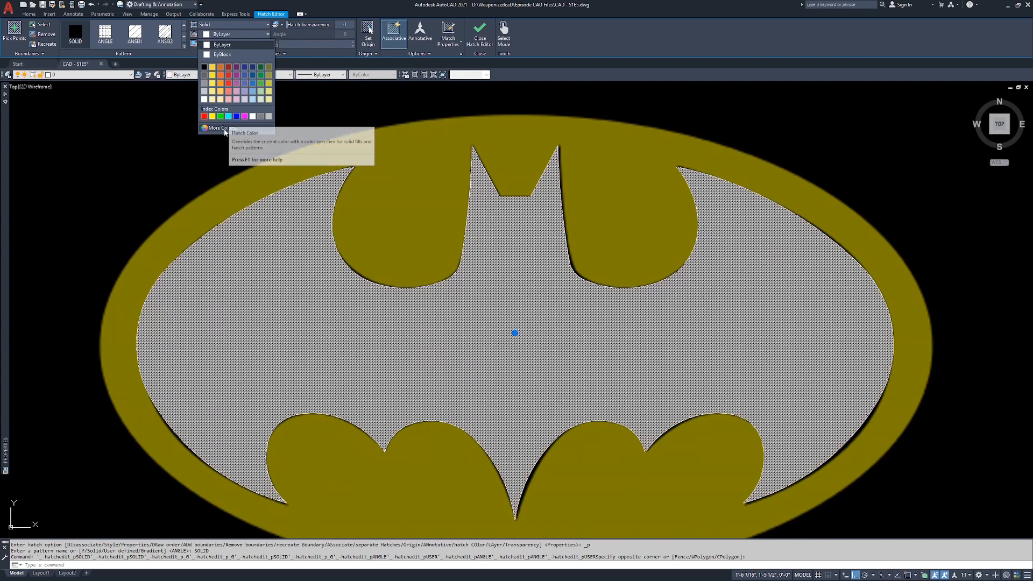
{"action": "left_click", "coordinate": [221, 128]}
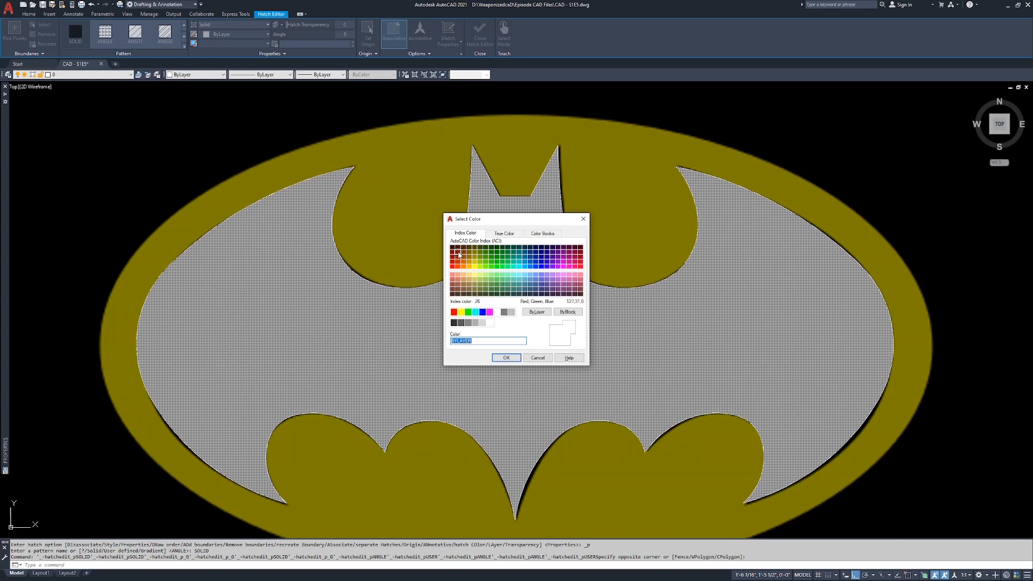
{"action": "left_click", "coordinate": [504, 233]}
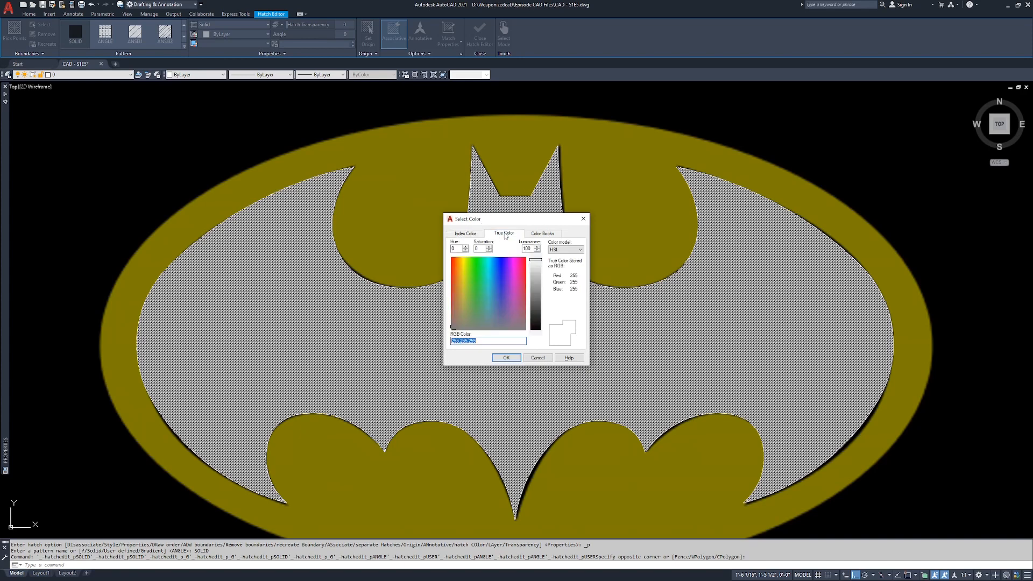
{"action": "mouse_move", "coordinate": [506, 287]}
{"action": "left_mouse_down"}
{"action": "mouse_move", "coordinate": [475, 290]}
{"action": "mouse_move", "coordinate": [521, 269]}
{"action": "mouse_move", "coordinate": [486, 291]}
{"action": "left_mouse_up"}
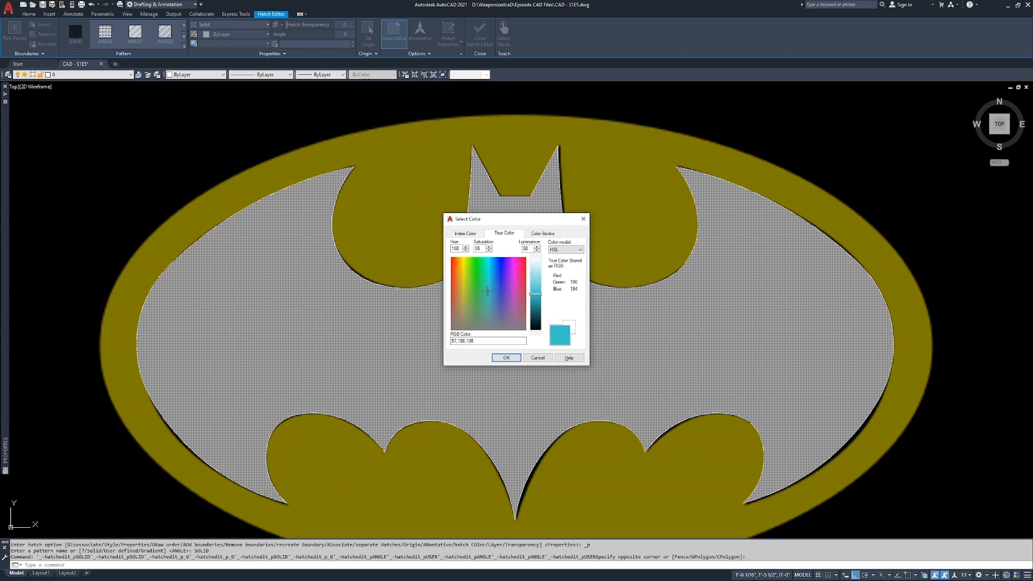
Apply PANTONE 8543 C from the PANTONE Metallic Coated color book to the bat hatch and deselect it.
{"action": "left_click", "coordinate": [543, 233]}
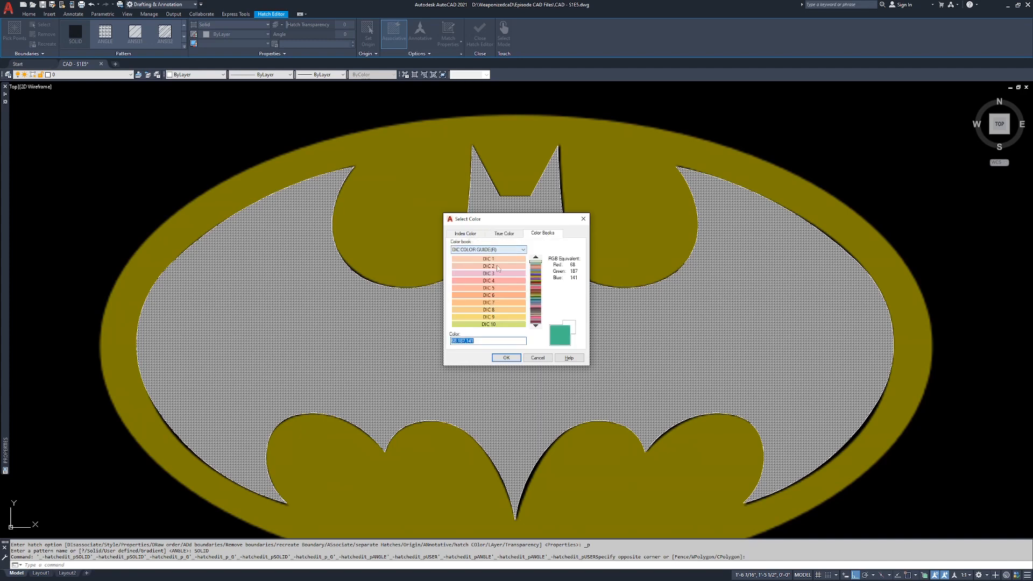
{"action": "left_click", "coordinate": [499, 250]}
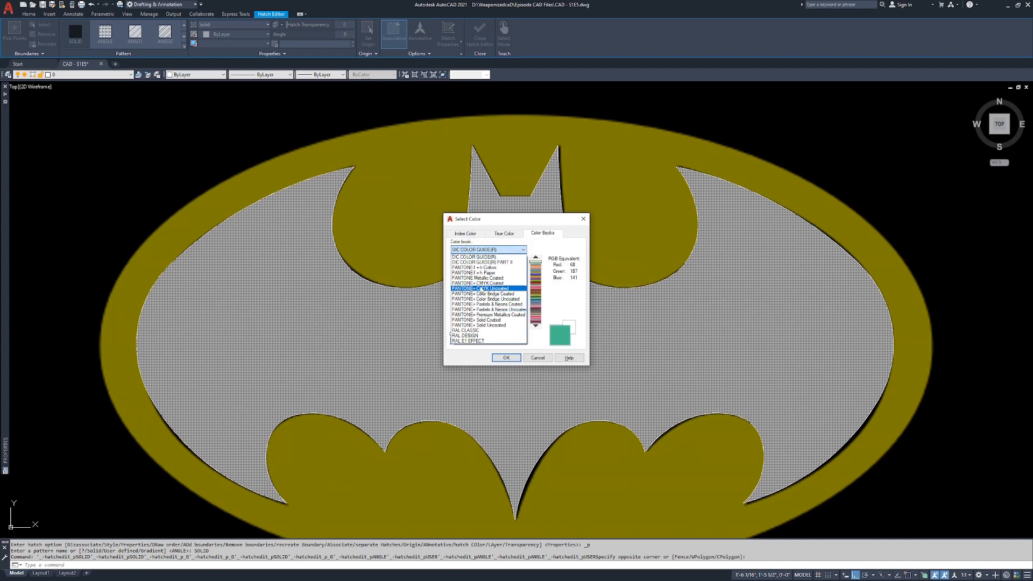
{"action": "left_click", "coordinate": [484, 278]}
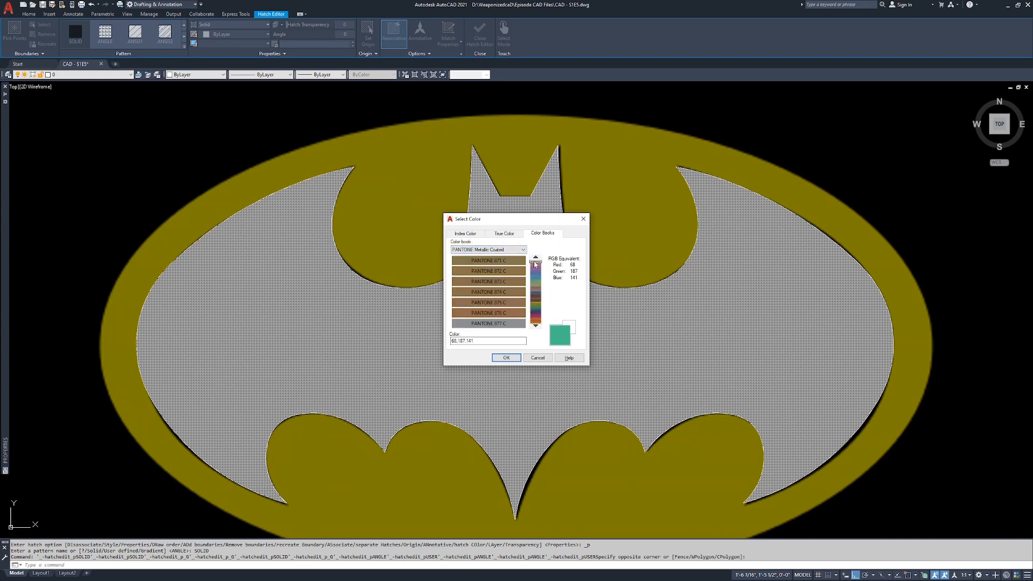
{"action": "left_click_drag", "start_coordinate": [536, 280], "coordinate": [536, 299]}
{"action": "left_click", "coordinate": [503, 299]}
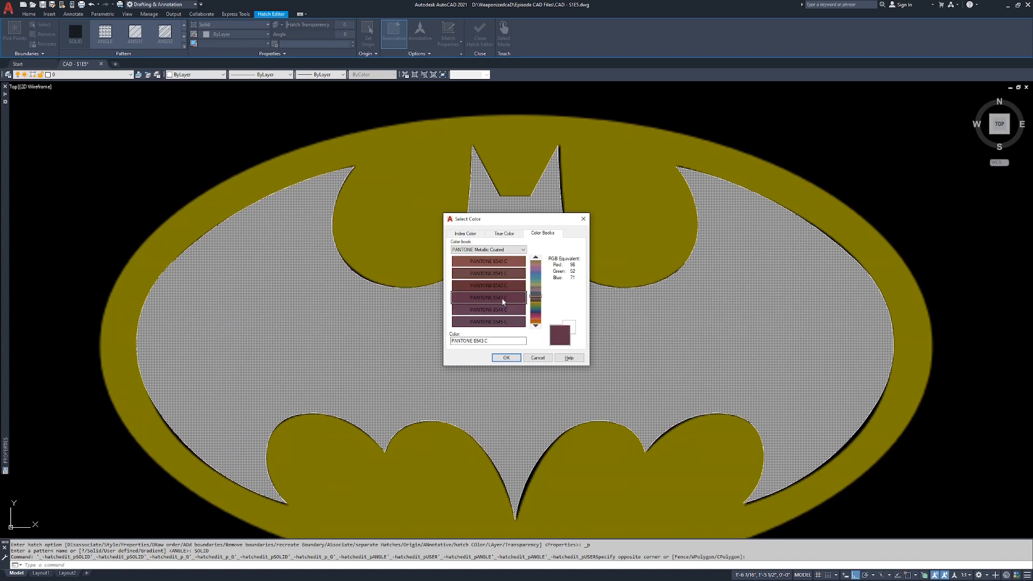
{"action": "left_click", "coordinate": [506, 357]}
{"action": "key", "text": "Escape"}
{"action": "key", "text": "Escape"}
Change the bat hatch's pattern to STARS and set its transparency to 0.
{"action": "left_click", "coordinate": [317, 286]}
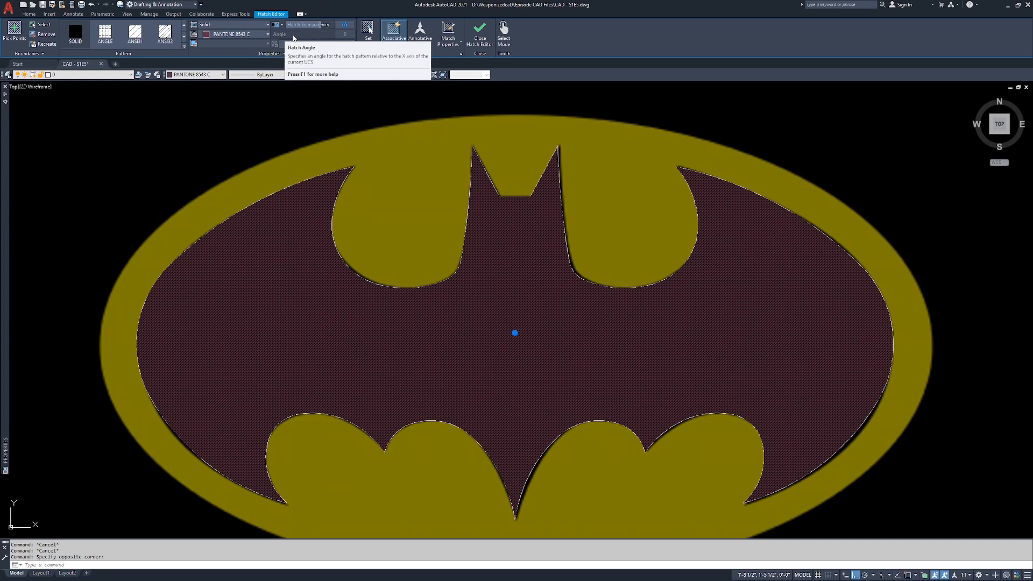
{"action": "left_click", "coordinate": [183, 49]}
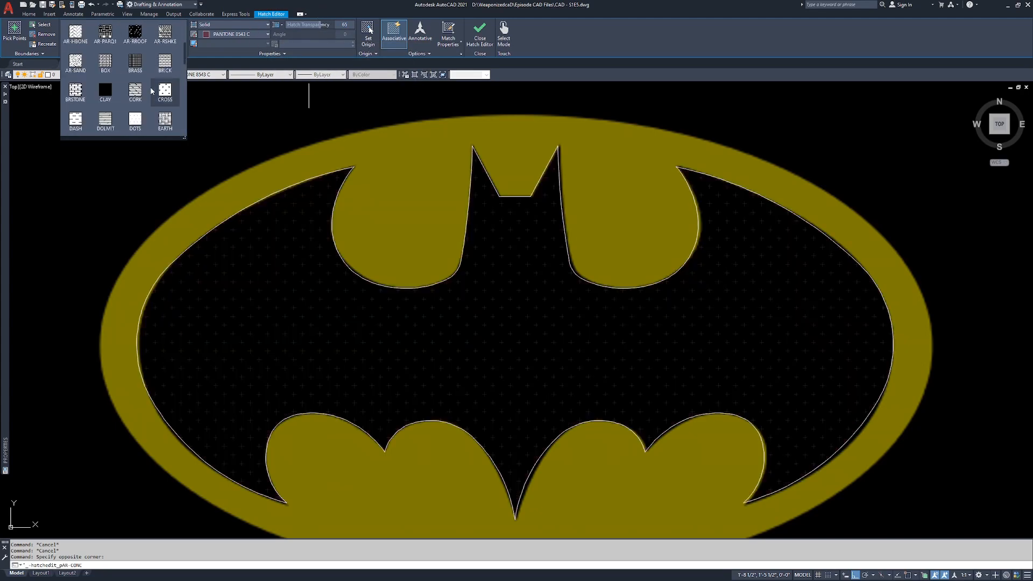
{"action": "scroll", "coordinate": [151, 91], "scroll_direction": "down", "scroll_amount": 12}
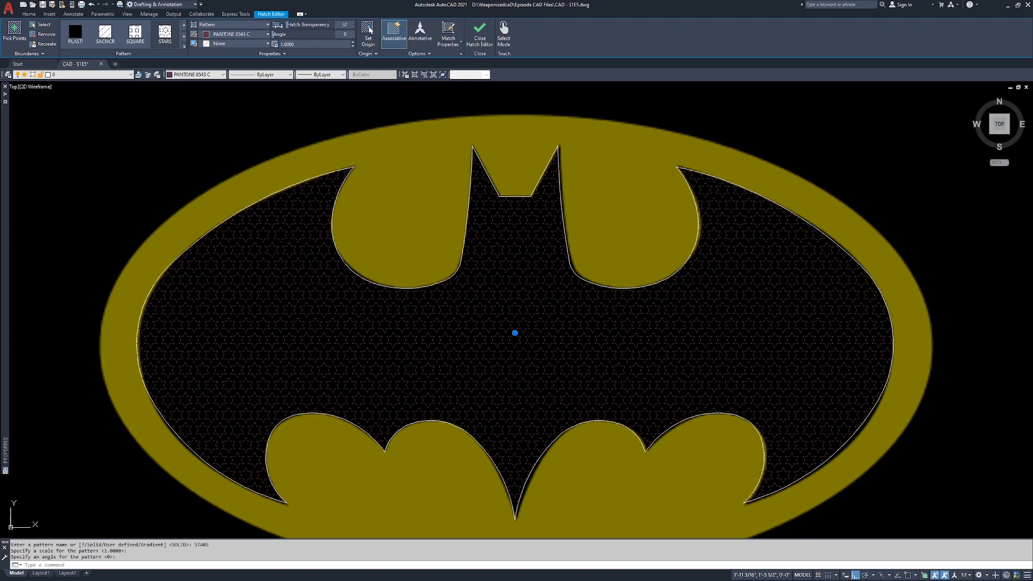
{"action": "left_click", "coordinate": [284, 121]}
{"action": "left_click", "coordinate": [286, 114]}
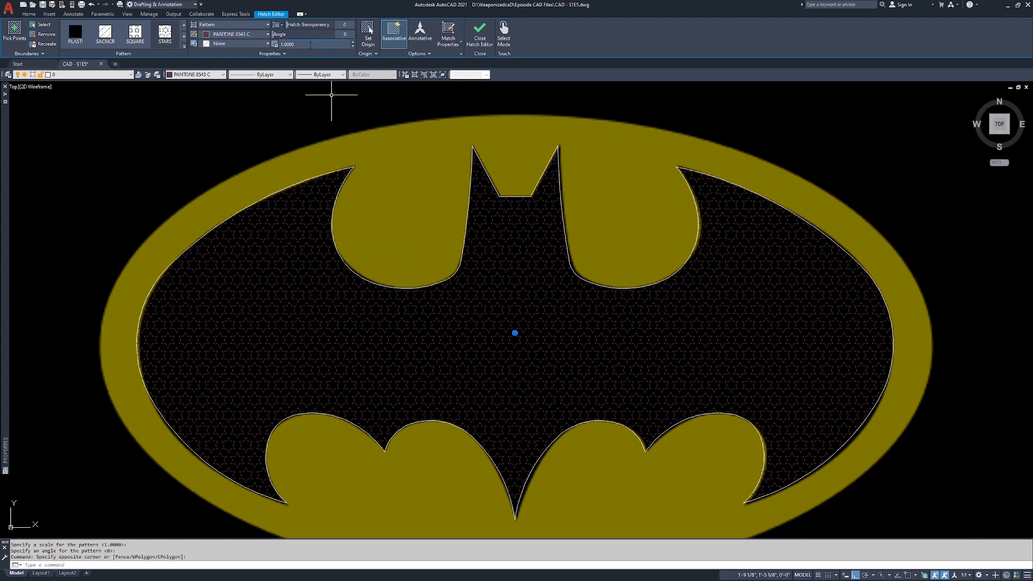
Set the bat hatch's angle to 139 and its pattern scale to 2.
{"action": "left_click", "coordinate": [279, 34]}
{"action": "left_click_drag", "start_coordinate": [279, 34], "coordinate": [310, 43]}
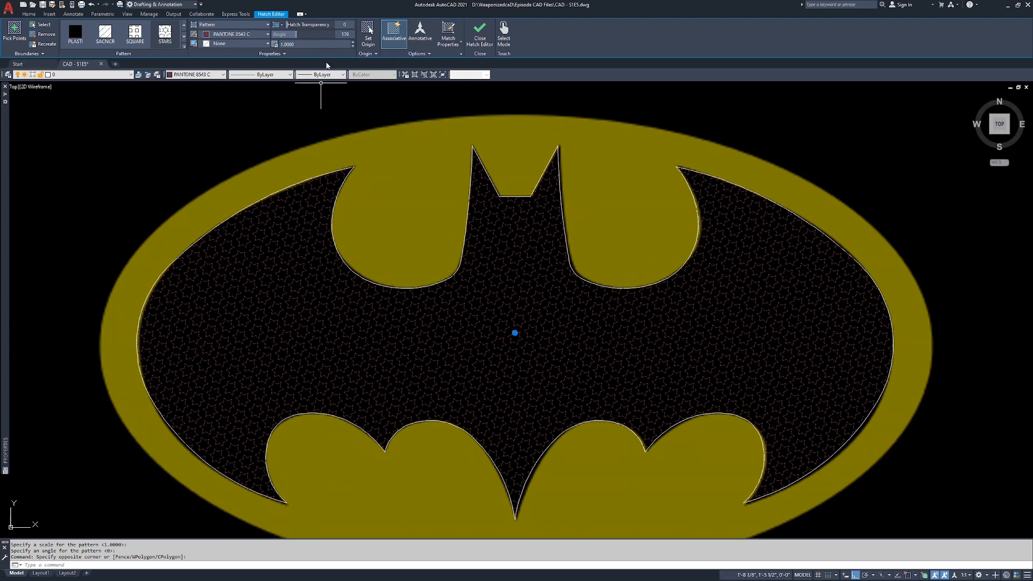
{"action": "left_click", "coordinate": [283, 44]}
{"action": "key", "text": "Return"}
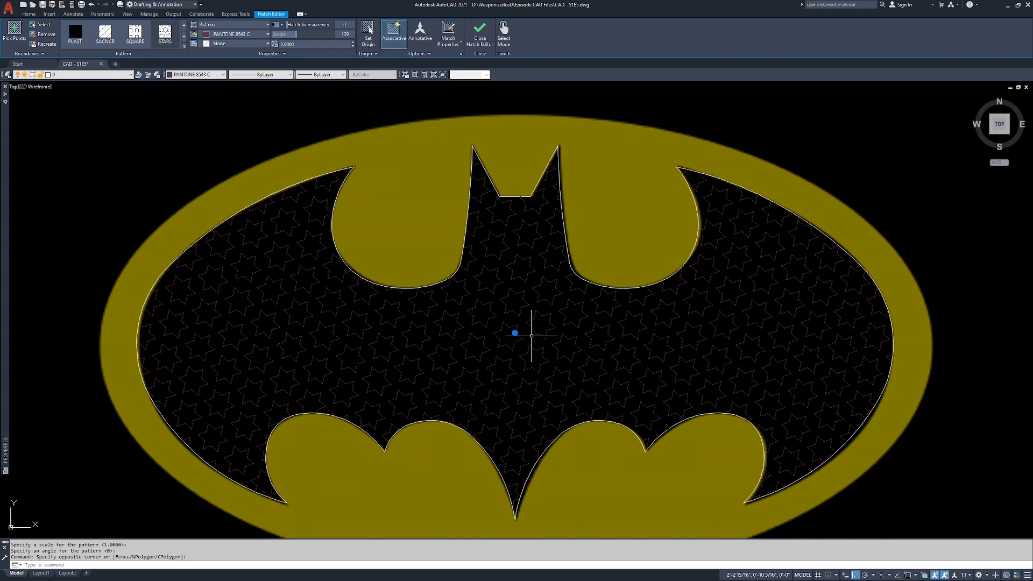
Set the bat hatch's pattern origin at its center grip.
{"action": "left_click", "coordinate": [368, 33]}
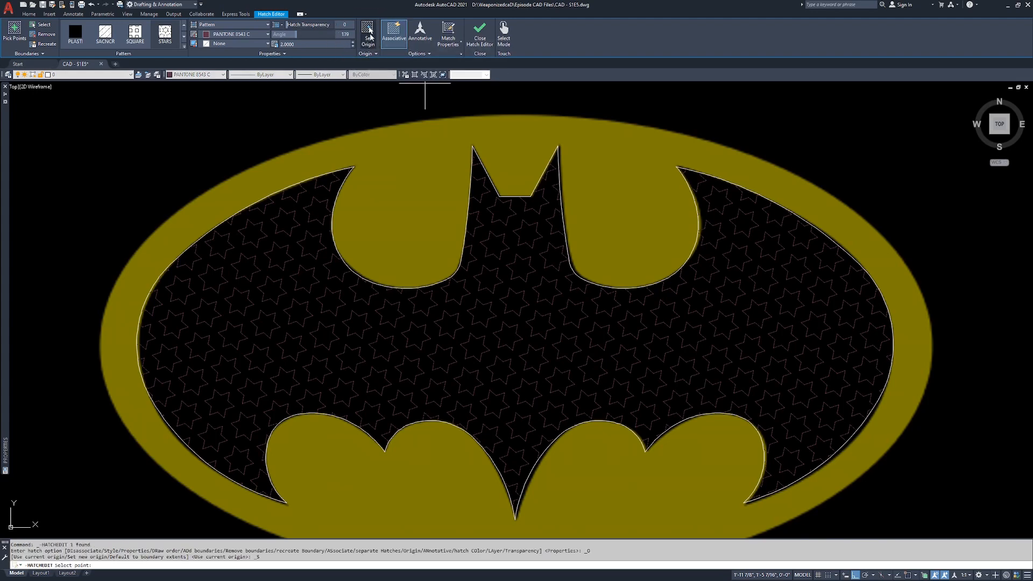
{"action": "left_click", "coordinate": [515, 332]}
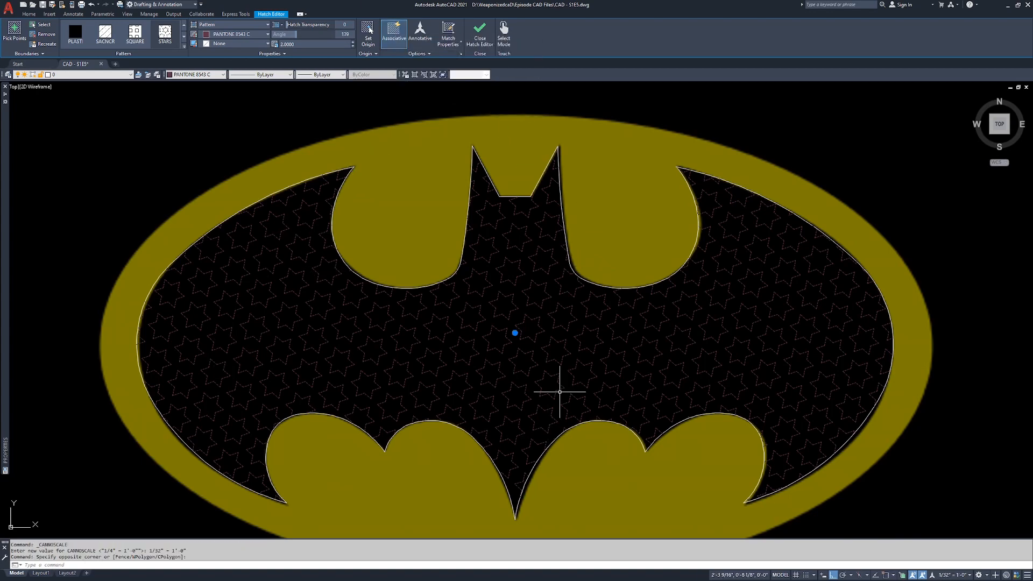
{"action": "left_click", "coordinate": [490, 147]}
{"action": "left_click", "coordinate": [476, 156]}
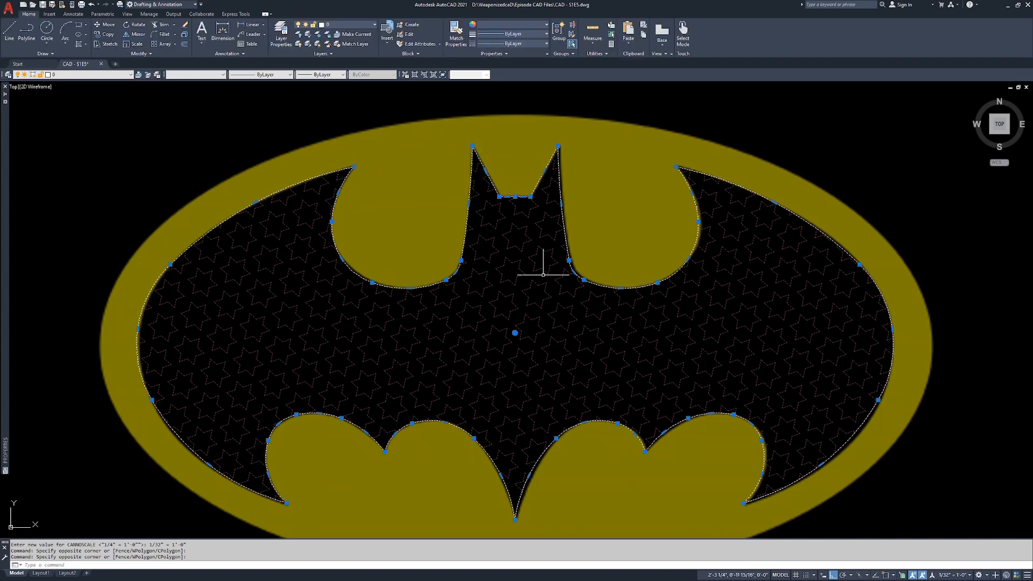
{"action": "key", "text": "Escape"}
{"action": "key", "text": "Escape"}
{"action": "key", "text": "Escape"}
Select the associative hatch with its boundary polyline and stretch the right ear's outer edge outward into a wide arc.
{"action": "left_click", "coordinate": [508, 265]}
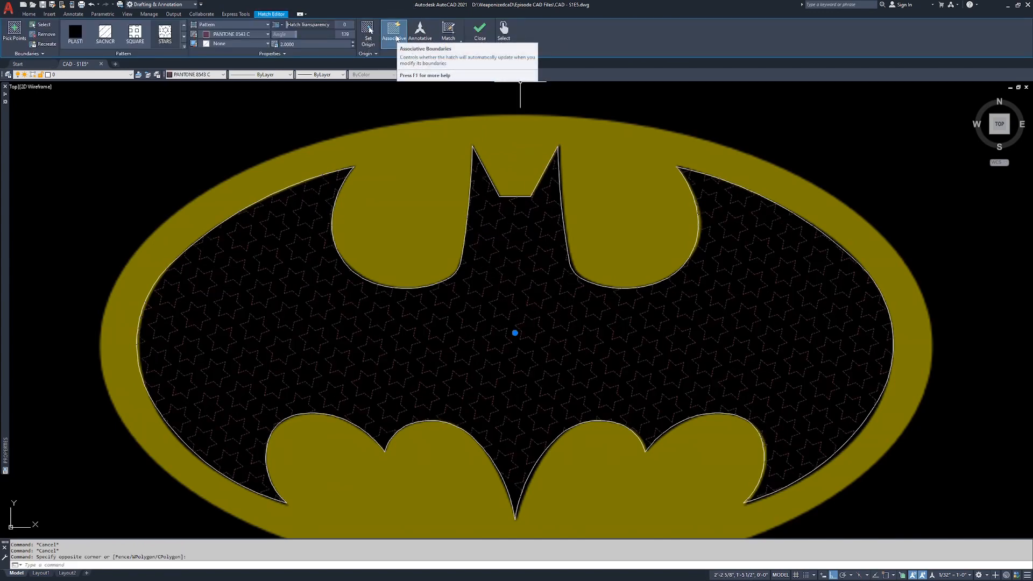
{"action": "left_click", "coordinate": [29, 14]}
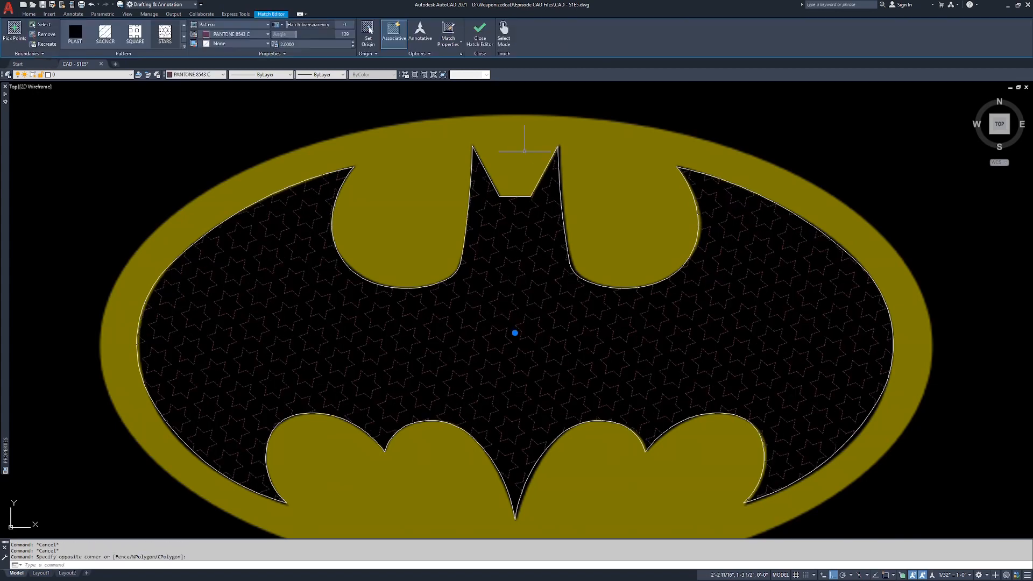
{"action": "left_click", "coordinate": [559, 159]}
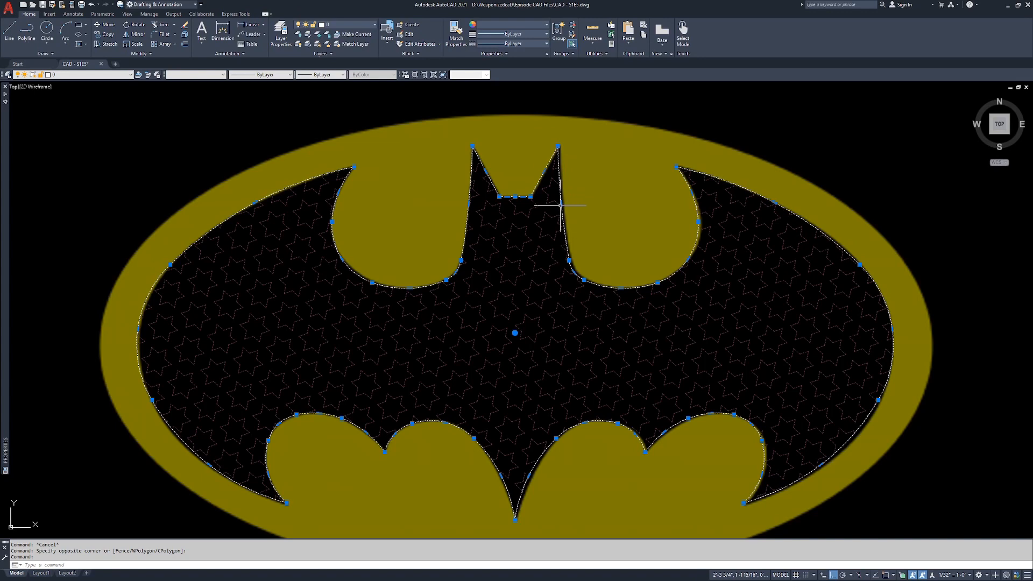
{"action": "left_click", "coordinate": [560, 205]}
{"action": "left_click", "coordinate": [631, 203]}
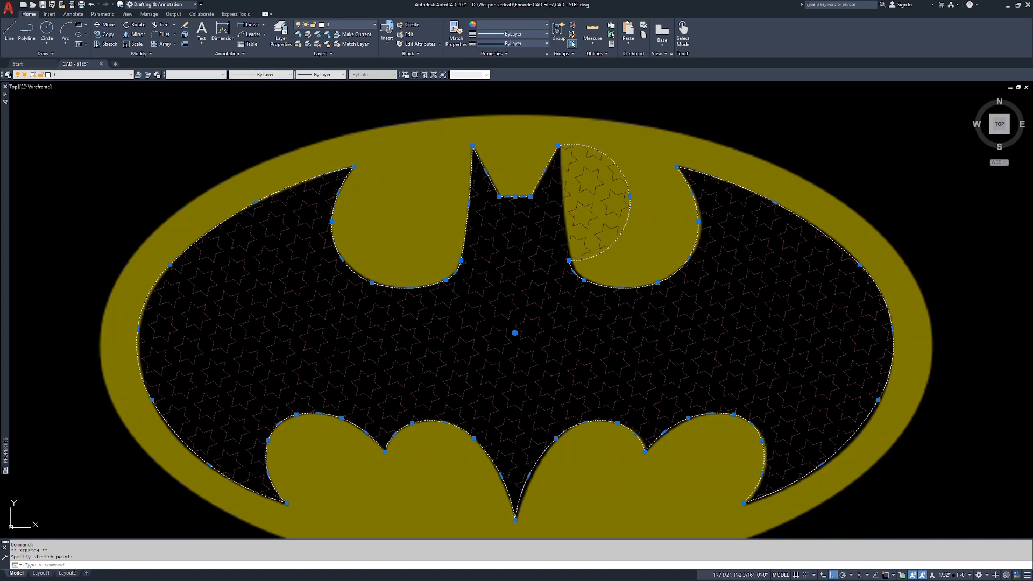
Stretch the left wing's upper boundary edge outward beyond the yellow oval and clear the selection.
{"action": "left_click", "coordinate": [254, 204]}
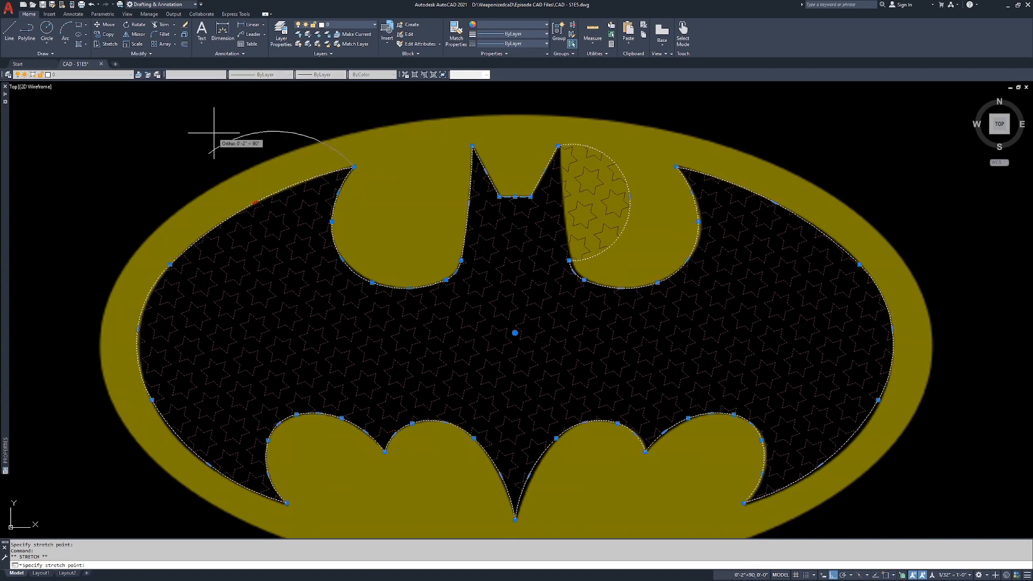
{"action": "left_click", "coordinate": [248, 120]}
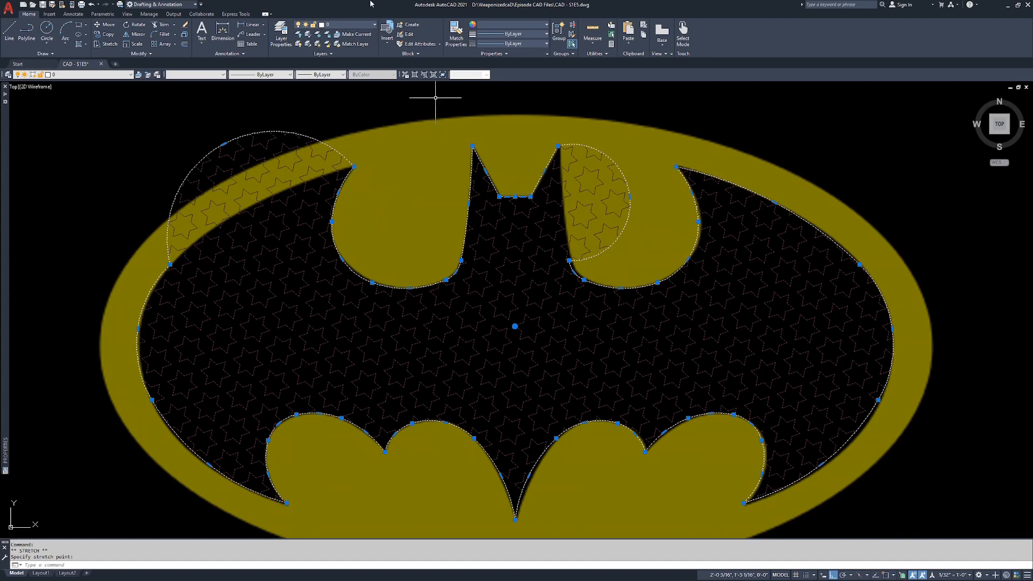
{"action": "key", "text": "Escape"}
{"action": "key", "text": "Escape"}
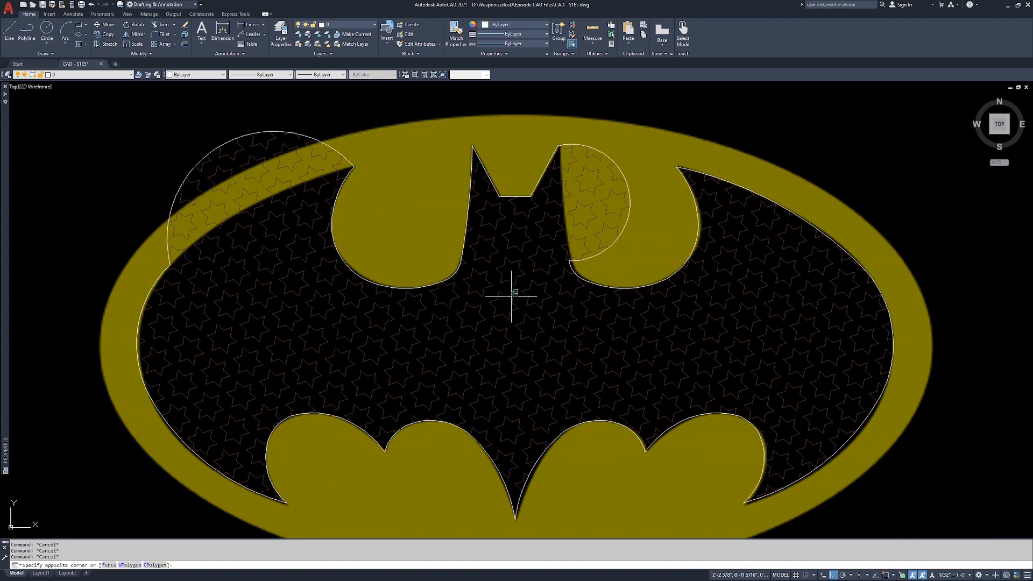
Remove the bat hatch's associativity and stretch the hatch's own left wing arc further outward.
{"action": "left_click", "coordinate": [503, 305]}
{"action": "left_click", "coordinate": [393, 34]}
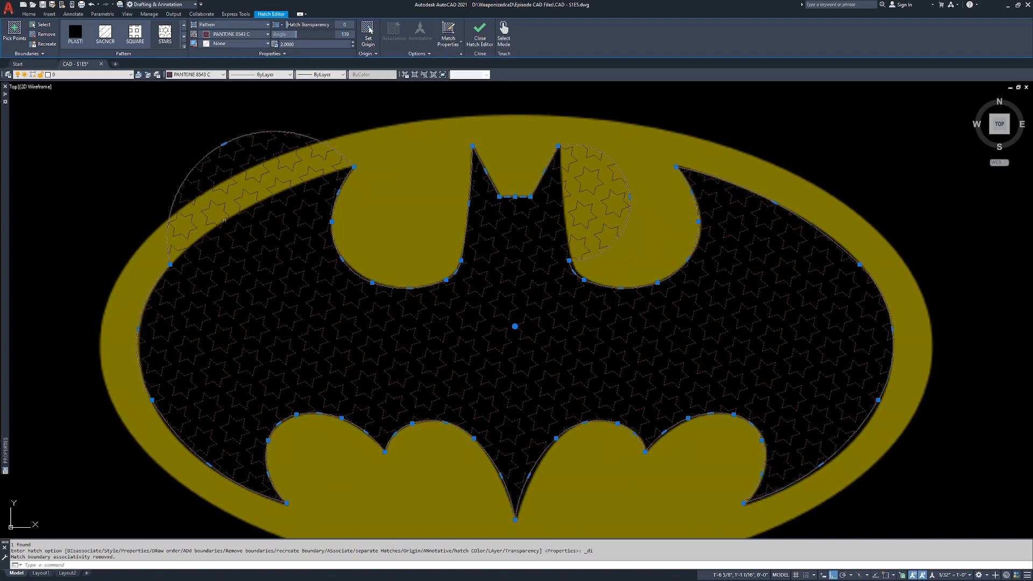
{"action": "left_click", "coordinate": [222, 142]}
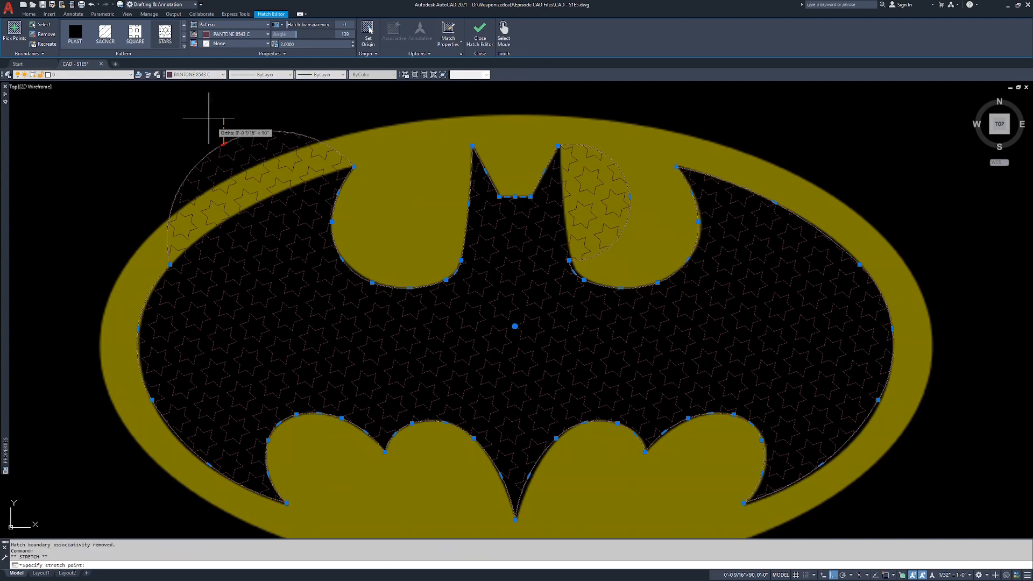
{"action": "middle_click_drag", "start_coordinate": [293, 124], "coordinate": [298, 142]}
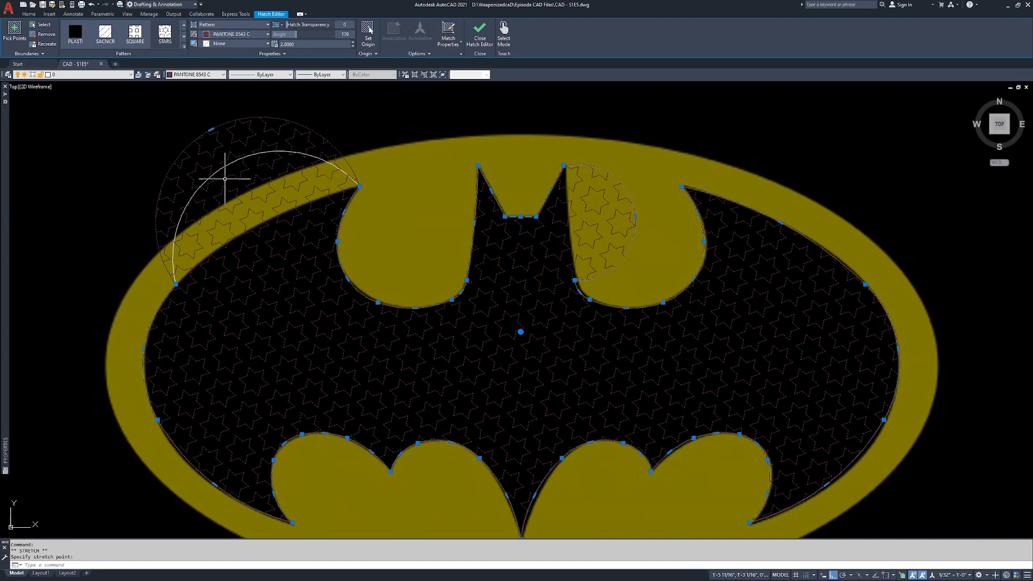
Select the boundary polyline and stretch its left wing arc outward past the non-associative hatch.
{"action": "left_click", "coordinate": [253, 153]}
{"action": "left_click", "coordinate": [252, 157]}
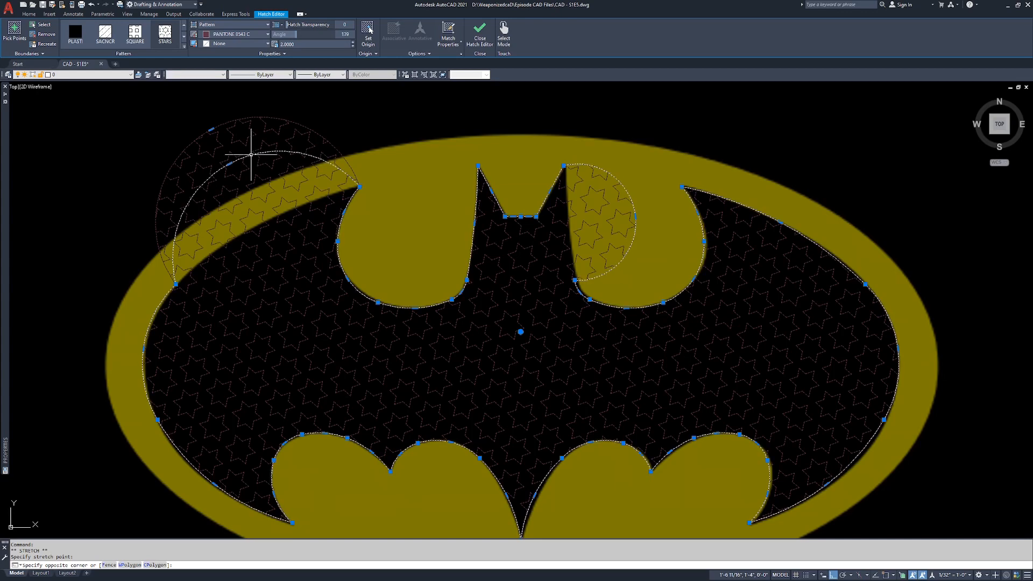
{"action": "left_click", "coordinate": [229, 163]}
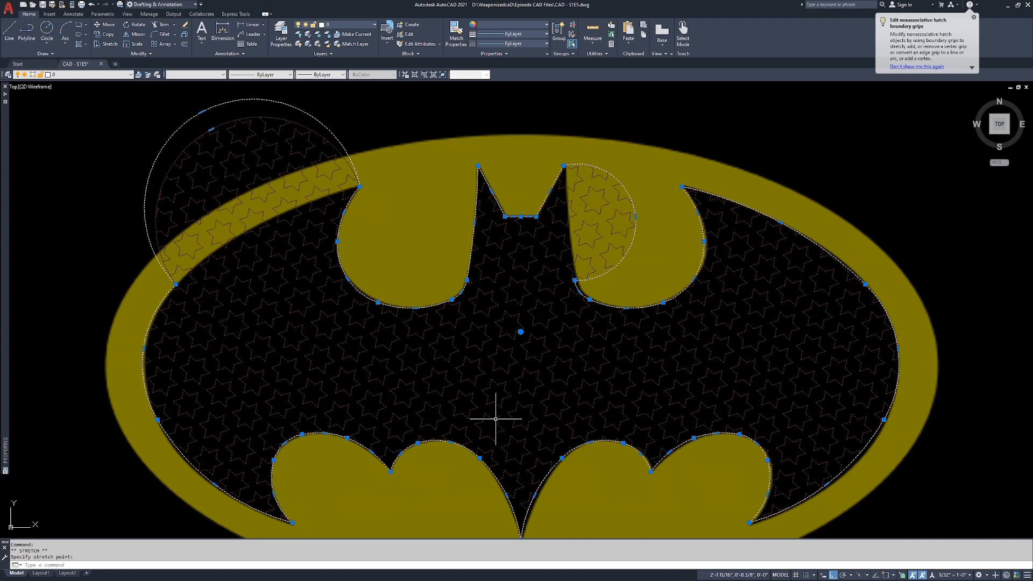
{"action": "key", "text": "Escape"}
{"action": "key", "text": "Escape"}
{"action": "key", "text": "Escape"}
{"action": "left_click", "coordinate": [512, 321]}
{"action": "left_click", "coordinate": [503, 330]}
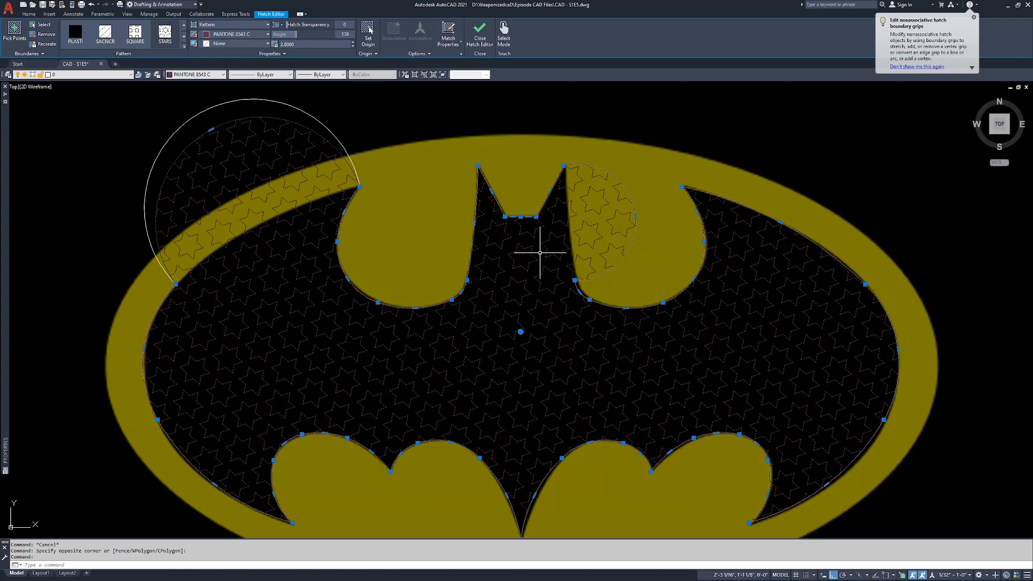
{"action": "key", "text": "Escape"}
{"action": "key", "text": "Escape"}
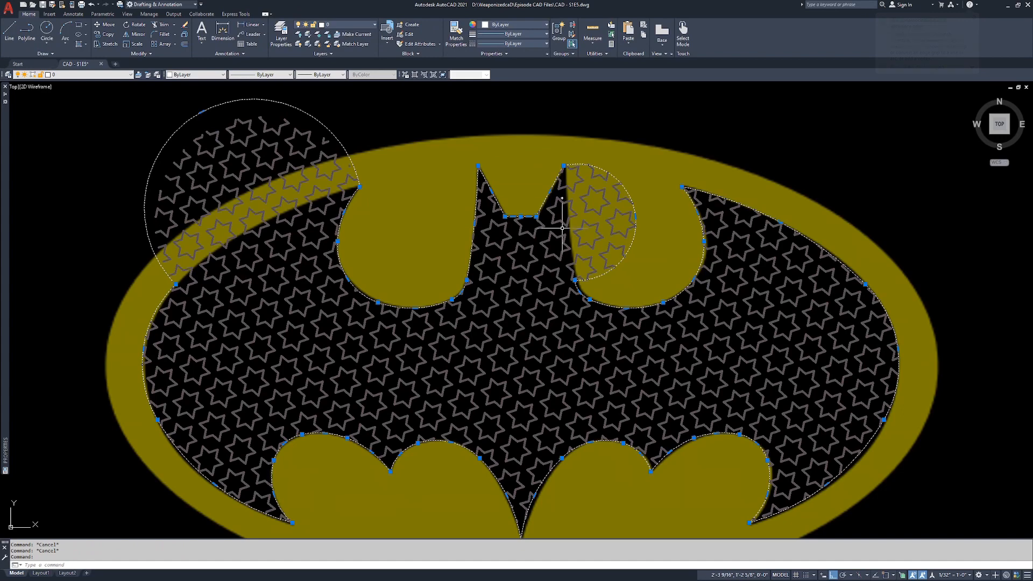
{"action": "key", "text": "Escape"}
{"action": "key", "text": "Escape"}
{"action": "key", "text": "Escape"}
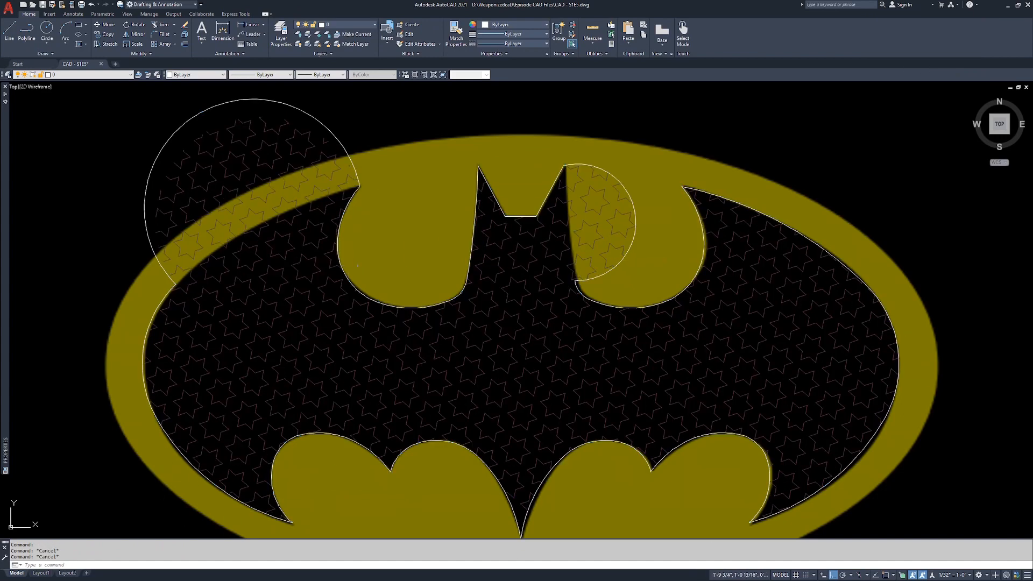
Undo the left wing stretches and the removal of the hatch's associativity.
{"action": "type", "text": "u"}
{"action": "key", "text": "space"}
{"action": "key", "text": "space"}
{"action": "key", "text": "space"}
Make the bat hatch annotative and set the annotation scale to 1:1.
{"action": "left_click", "coordinate": [498, 292]}
{"action": "left_click", "coordinate": [505, 289]}
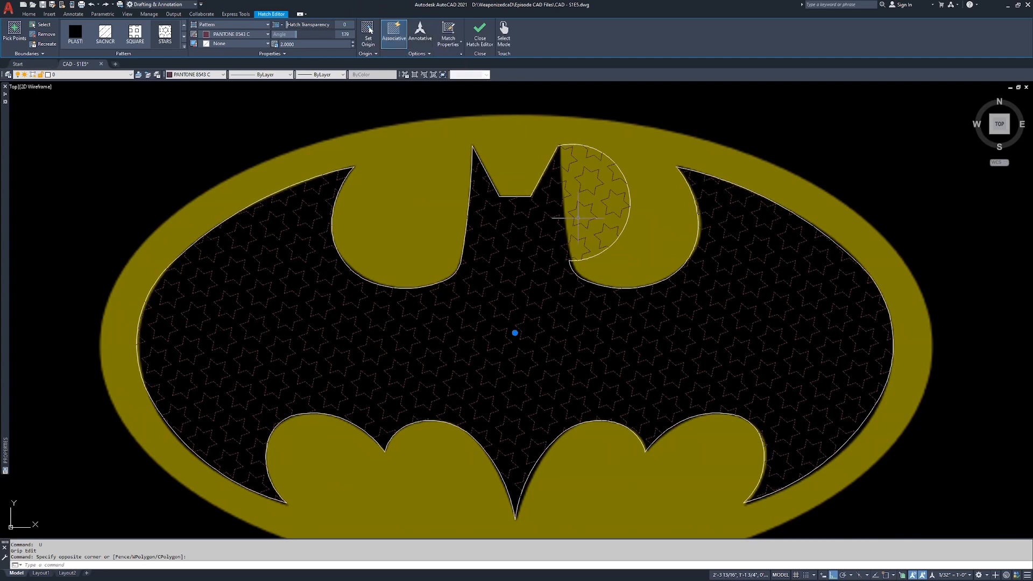
{"action": "left_click", "coordinate": [420, 31]}
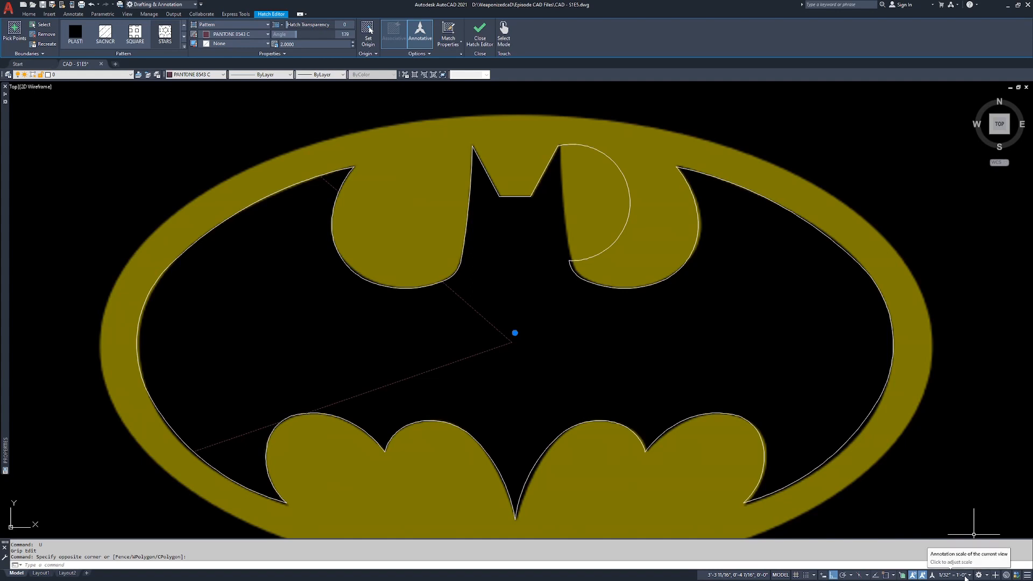
{"action": "left_click", "coordinate": [954, 577]}
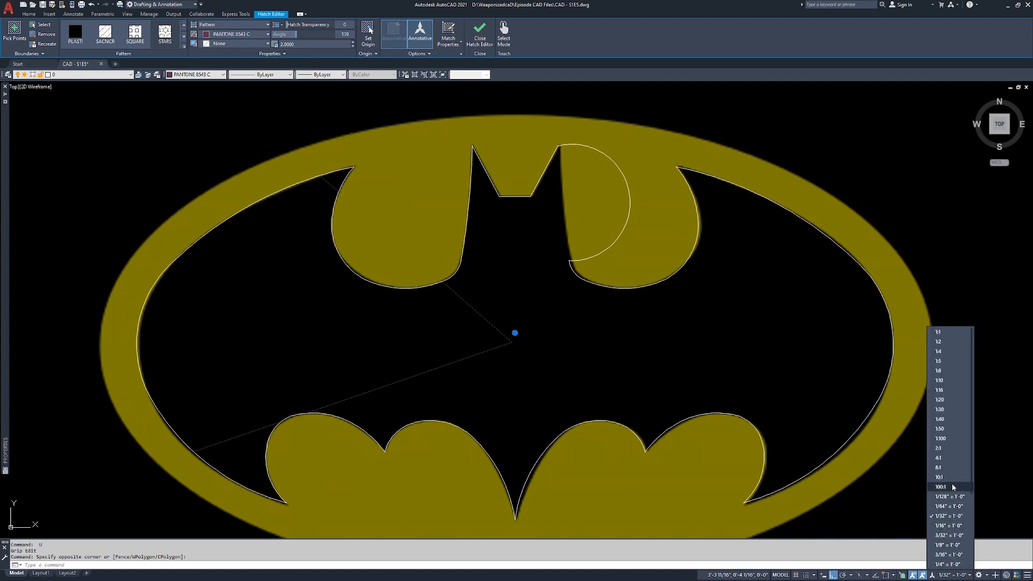
{"action": "left_click", "coordinate": [950, 333]}
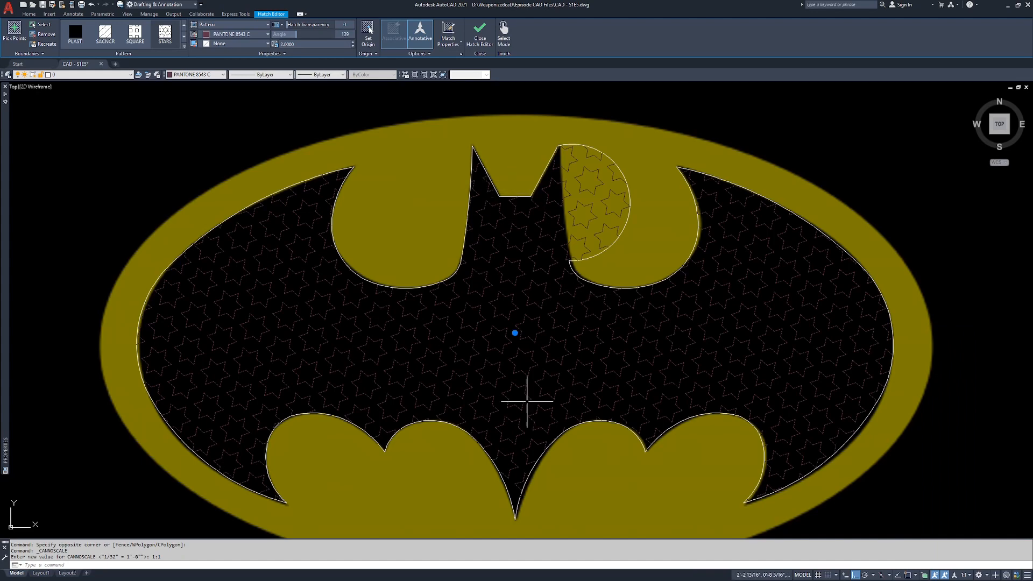
Cycle the annotation scale through 1:2, 1/4" = 1'-0" and 6" = 1'-0", and return it to 1:1.
{"action": "left_click", "coordinate": [970, 575]}
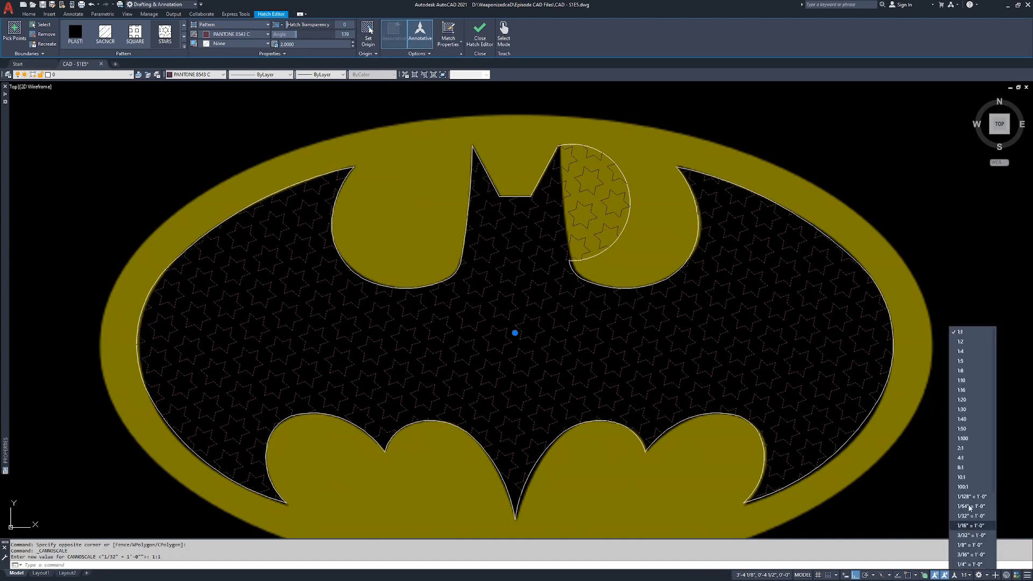
{"action": "left_click", "coordinate": [971, 343]}
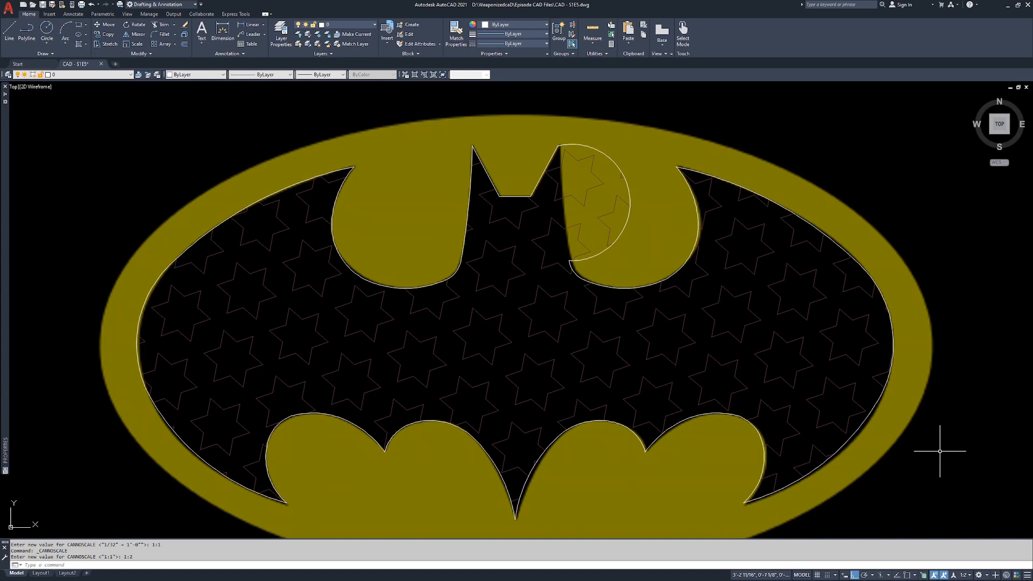
{"action": "left_click", "coordinate": [967, 575]}
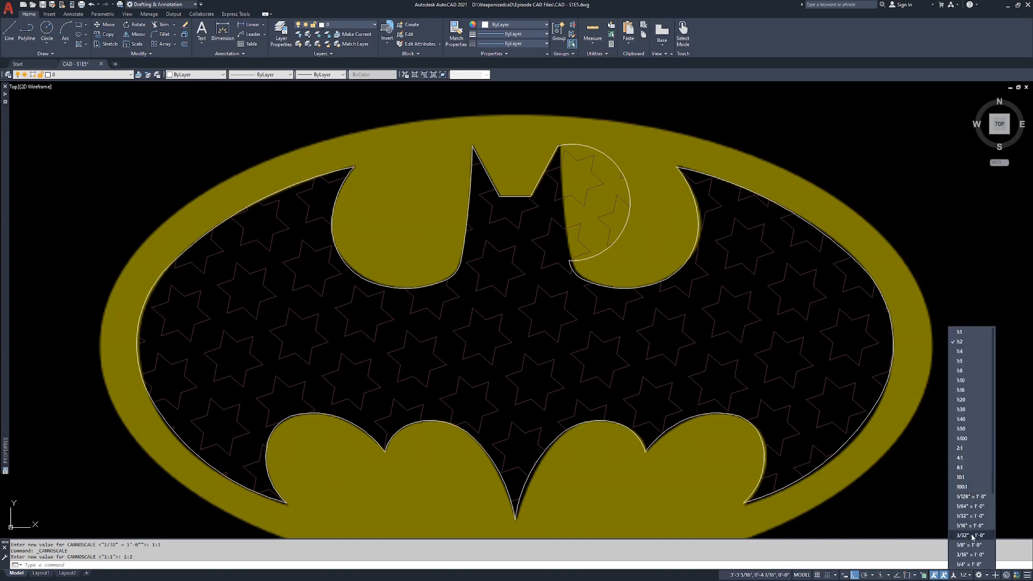
{"action": "left_click", "coordinate": [964, 565]}
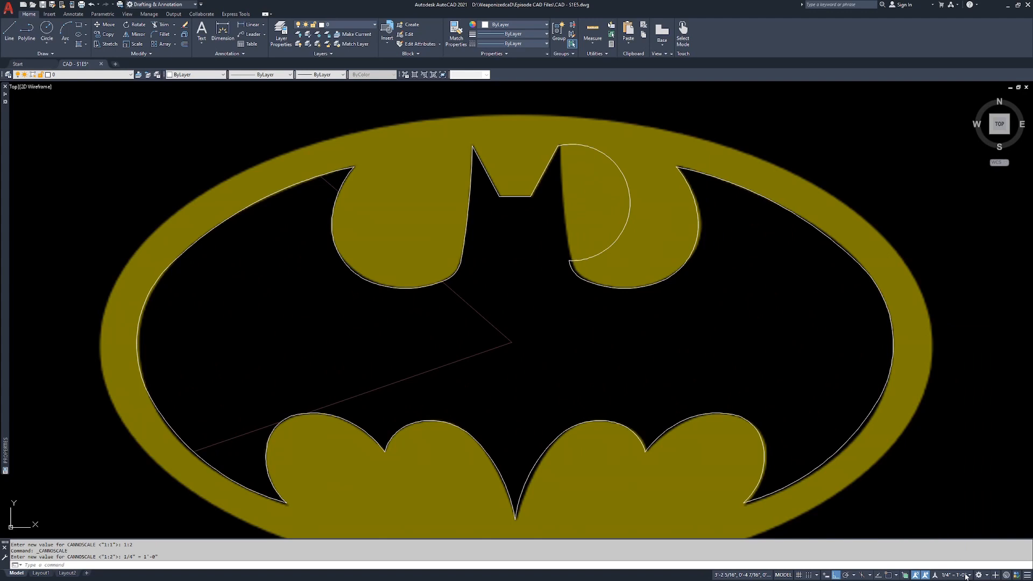
{"action": "left_click", "coordinate": [956, 575]}
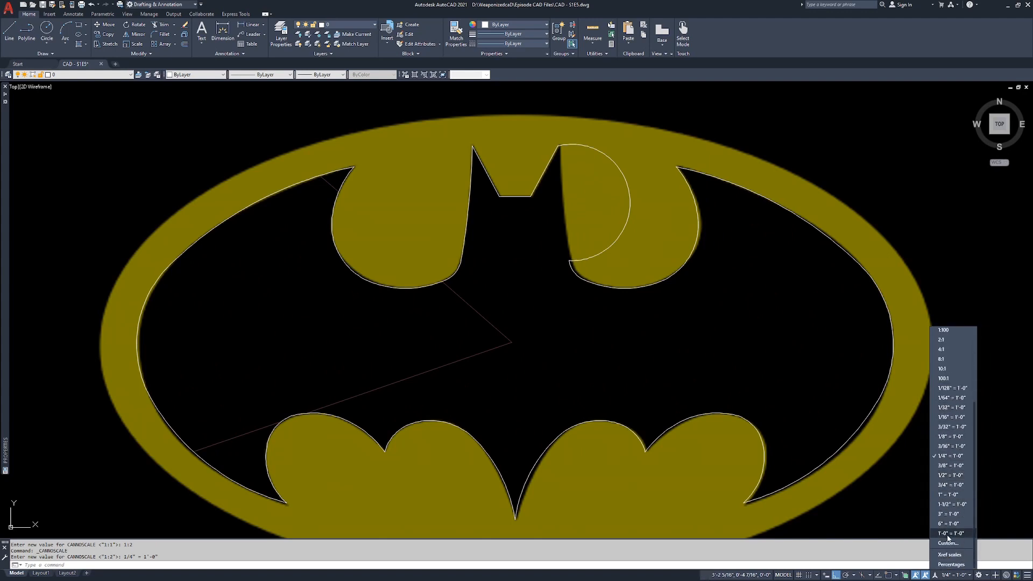
{"action": "left_click", "coordinate": [949, 524]}
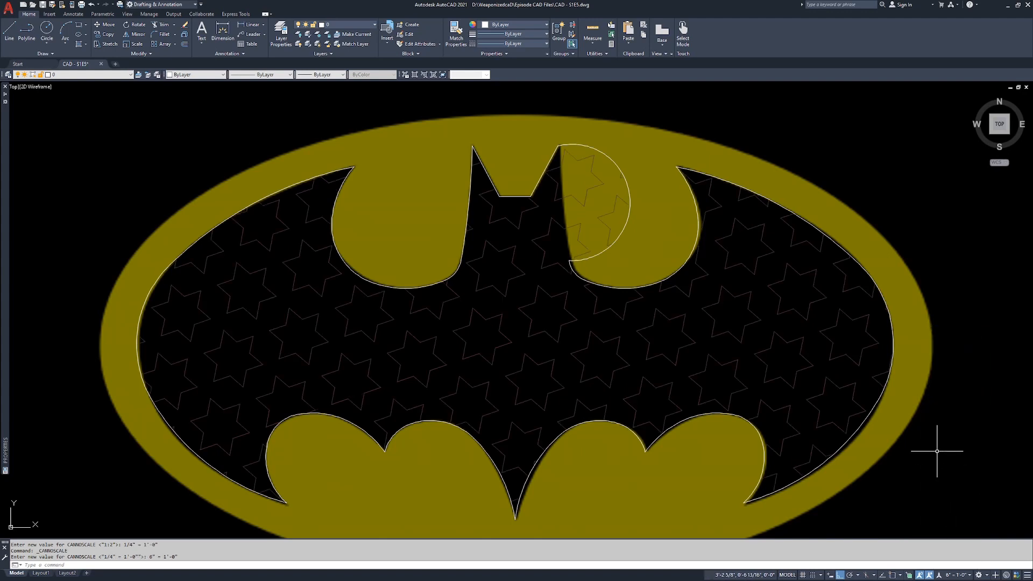
{"action": "left_click", "coordinate": [956, 575]}
{"action": "left_click", "coordinate": [955, 332]}
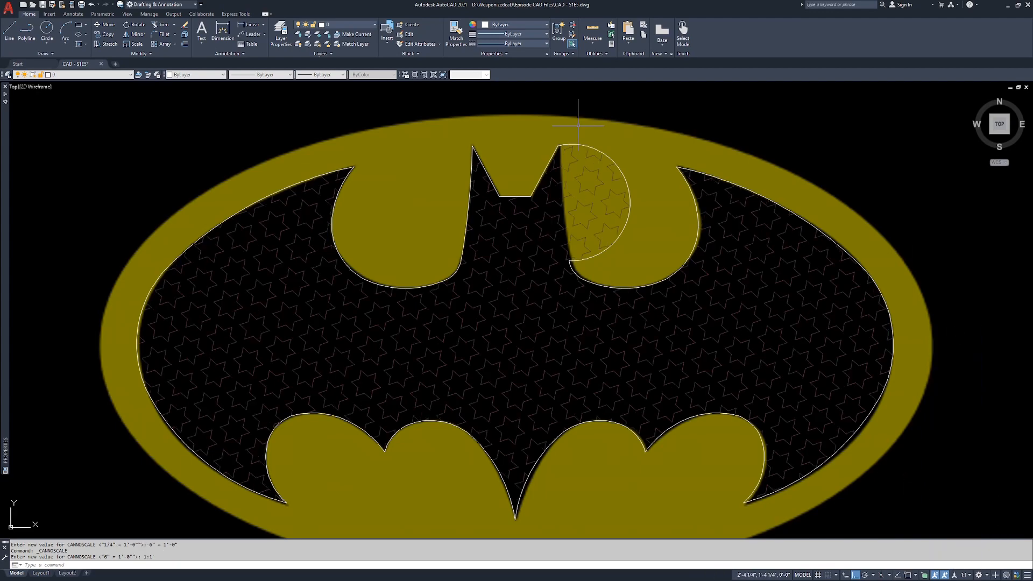
{"action": "left_click", "coordinate": [534, 329]}
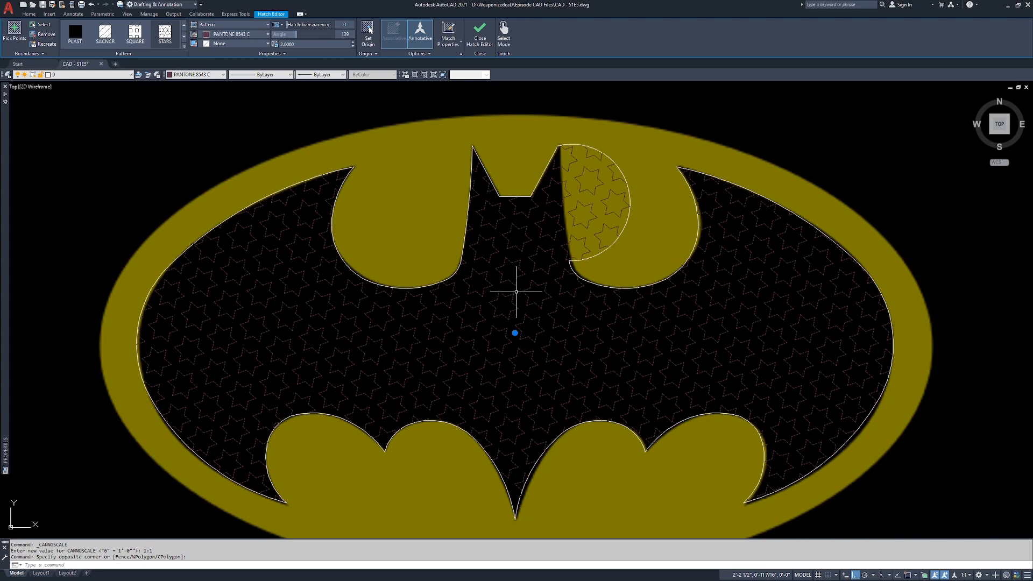
{"action": "left_click", "coordinate": [422, 38]}
{"action": "scroll", "coordinate": [622, 201], "scroll_direction": "down", "scroll_amount": 2}
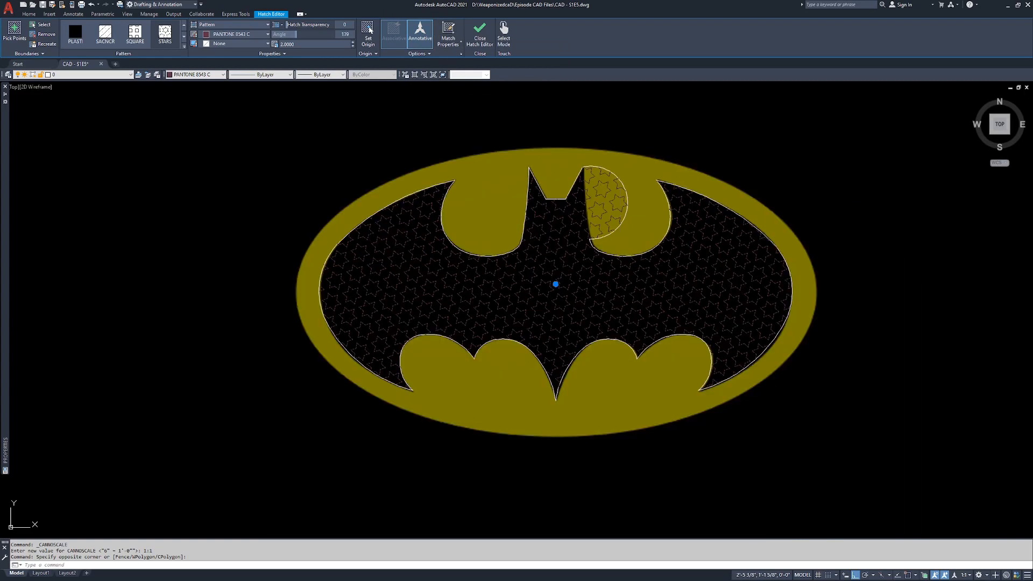
{"action": "middle_click_drag", "start_coordinate": [745, 222], "coordinate": [636, 258]}
{"action": "key", "text": "Escape"}
{"action": "key", "text": "Escape"}
Copy the bat hatch horizontally into the empty area to the right of the logo.
{"action": "type", "text": "co"}
{"action": "key", "text": "Return"}
{"action": "left_click", "coordinate": [484, 316]}
{"action": "left_click", "coordinate": [473, 319]}
{"action": "key", "text": "Return"}
{"action": "left_click", "coordinate": [471, 323]}
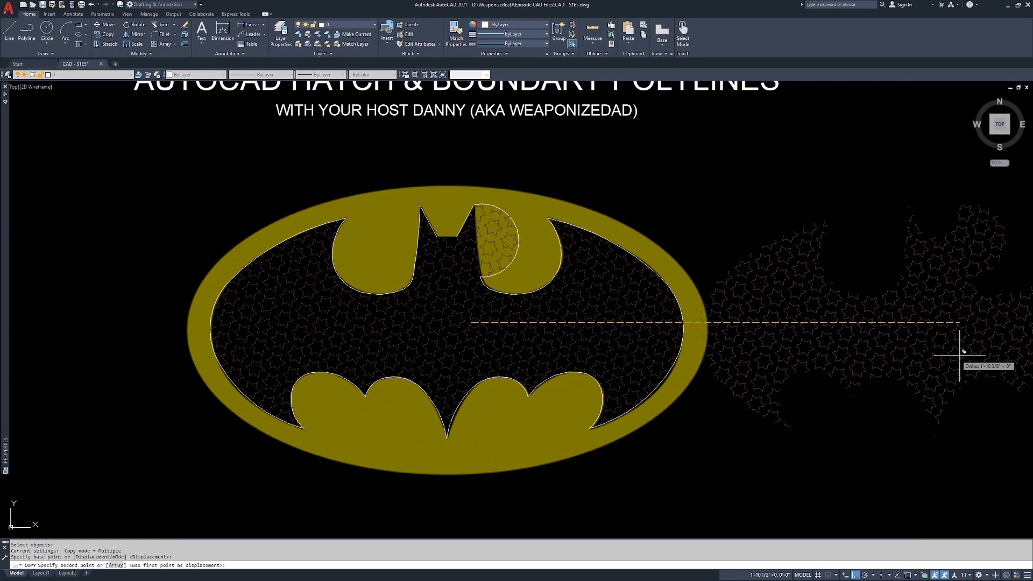
{"action": "middle_click_drag", "start_coordinate": [962, 358], "coordinate": [699, 354]}
{"action": "left_click", "coordinate": [787, 350]}
{"action": "key", "text": "Escape"}
Change the copied bat hatch's pattern to PLASTI.
{"action": "left_click", "coordinate": [631, 346]}
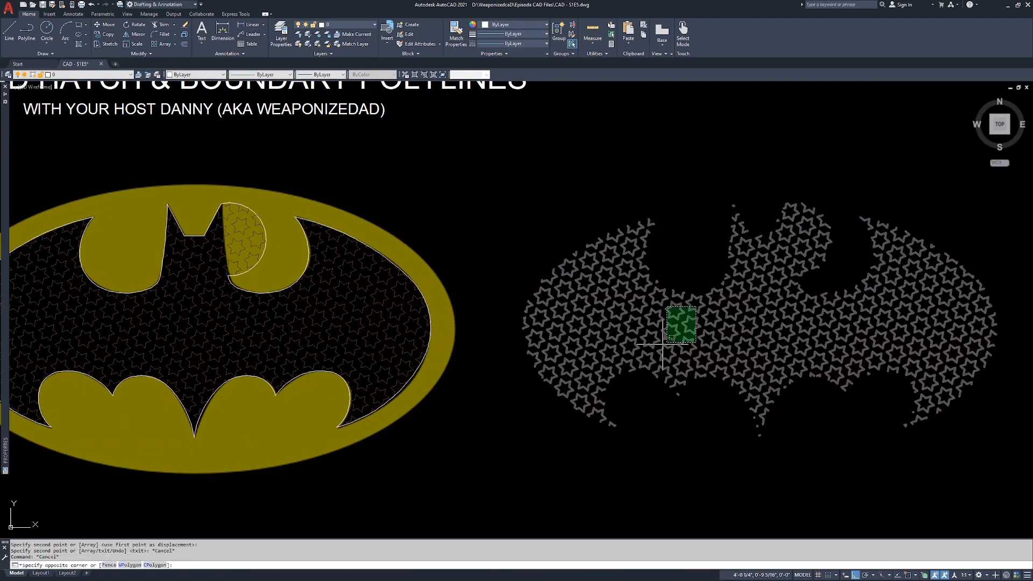
{"action": "left_click", "coordinate": [678, 317]}
{"action": "left_click", "coordinate": [79, 34]}
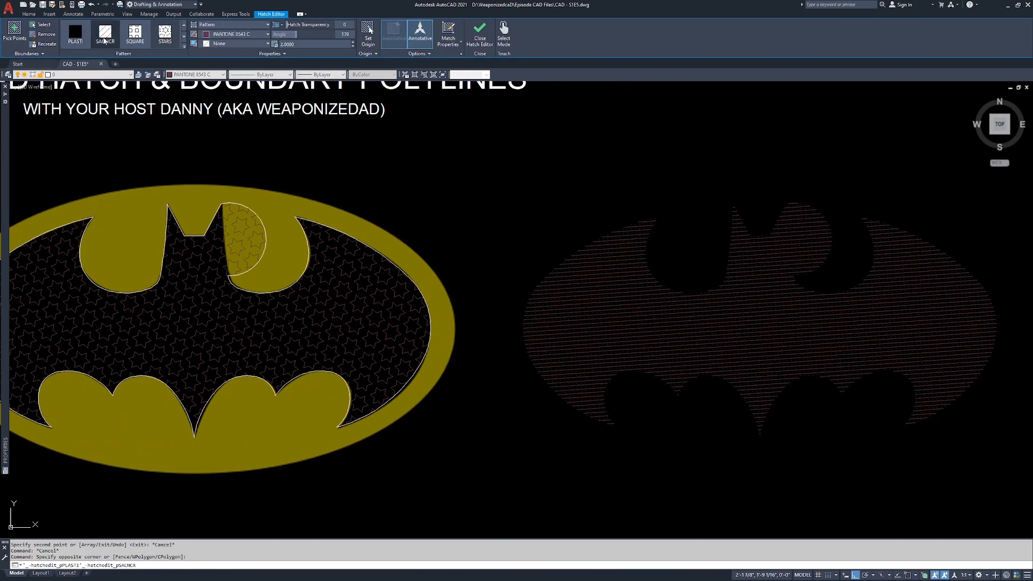
{"action": "left_click", "coordinate": [104, 33]}
{"action": "key", "text": "Escape"}
{"action": "key", "text": "Escape"}
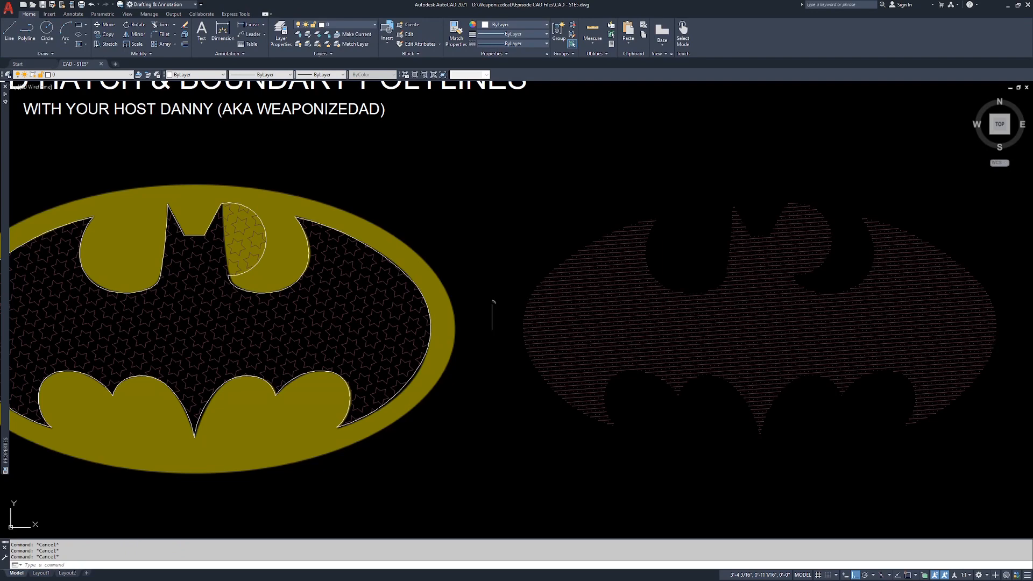
Match the original bat hatch's properties to those of the line-patterned copy.
{"action": "middle_click_drag", "start_coordinate": [492, 313], "coordinate": [561, 312]}
{"action": "left_click", "coordinate": [352, 379]}
{"action": "left_click", "coordinate": [448, 30]}
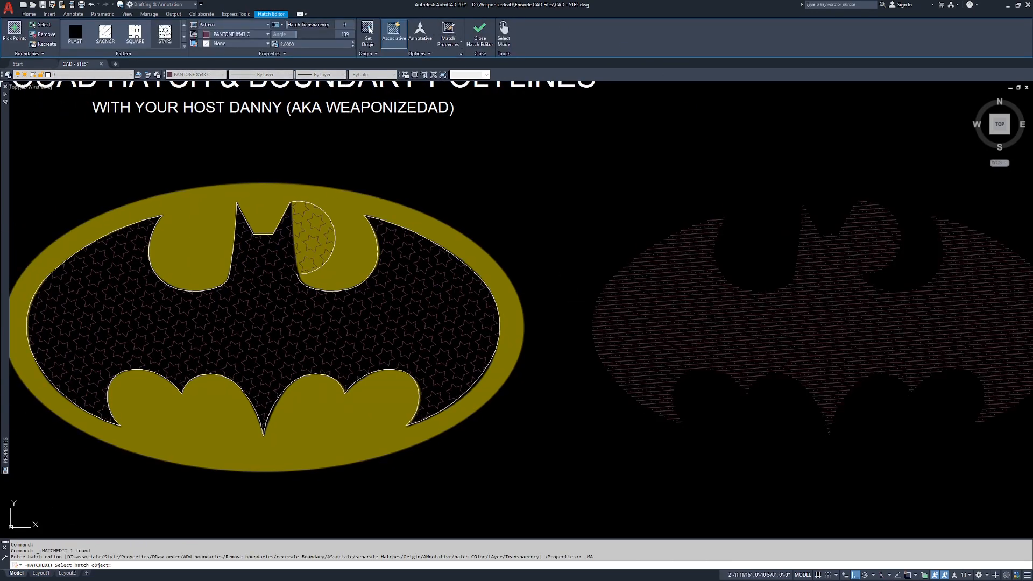
{"action": "left_click", "coordinate": [692, 321]}
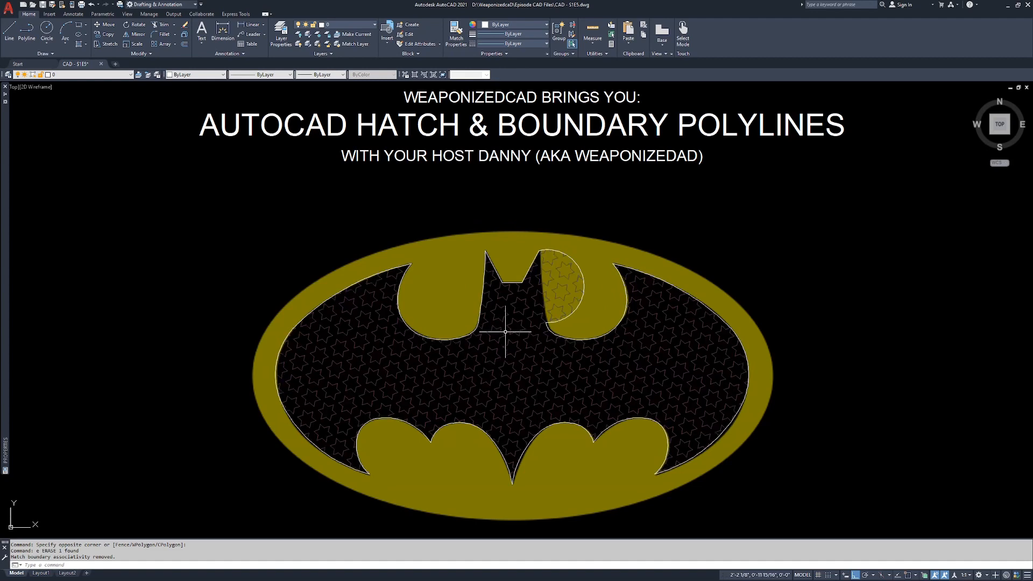
{"action": "key", "text": "Escape"}
{"action": "key", "text": "Escape"}
{"action": "key", "text": "Escape"}
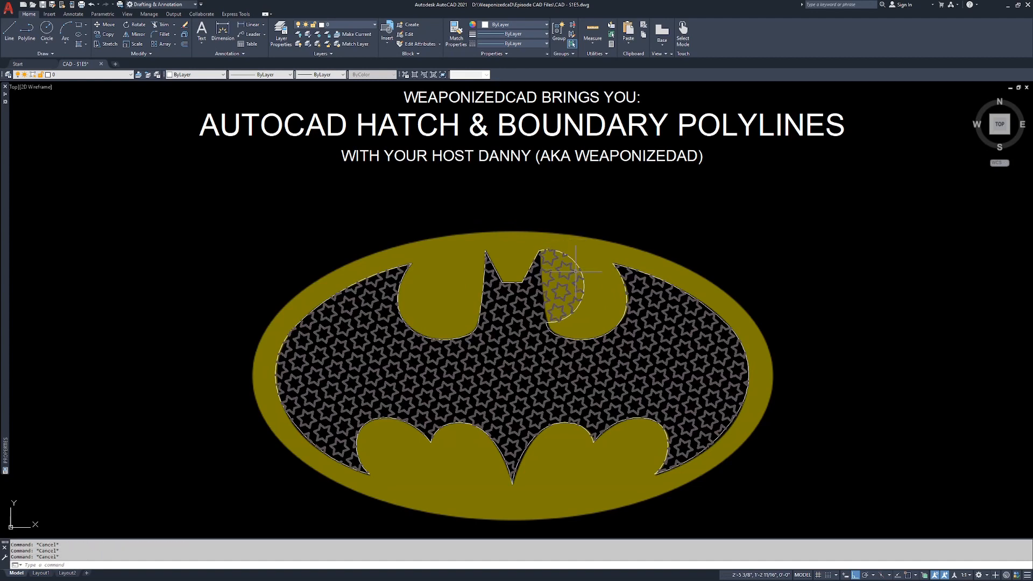
{"action": "type", "text": "bhatch"}
{"action": "key", "text": "Return"}
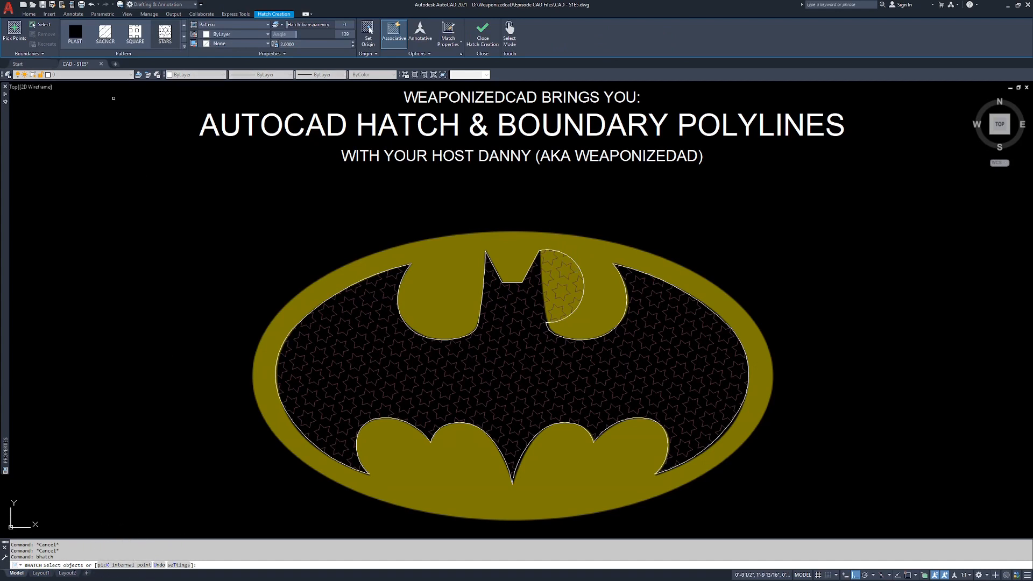
{"action": "left_click", "coordinate": [29, 14]}
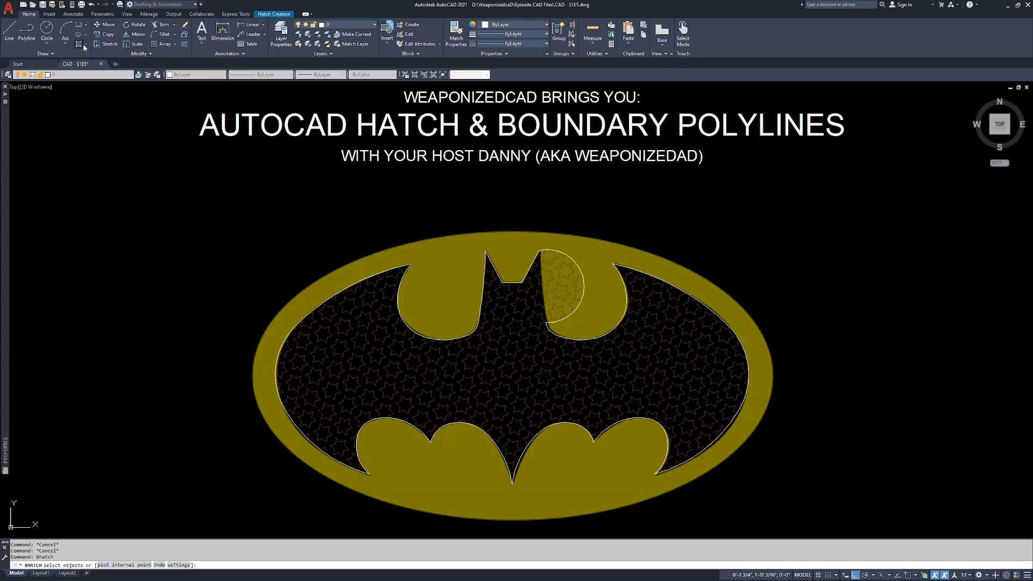
{"action": "key", "text": "Escape"}
{"action": "key", "text": "Escape"}
{"action": "key", "text": "Escape"}
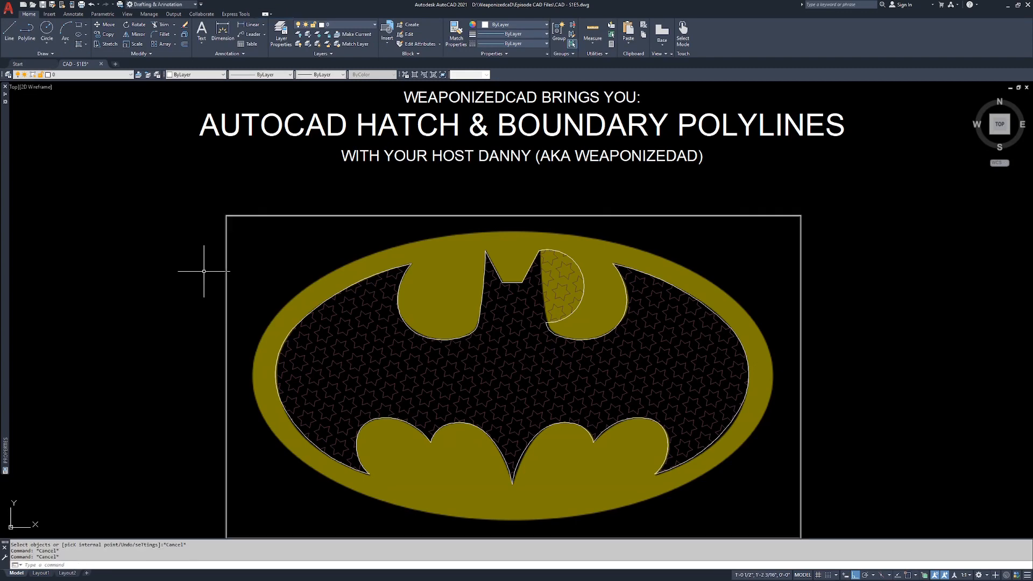
{"action": "left_click", "coordinate": [79, 46]}
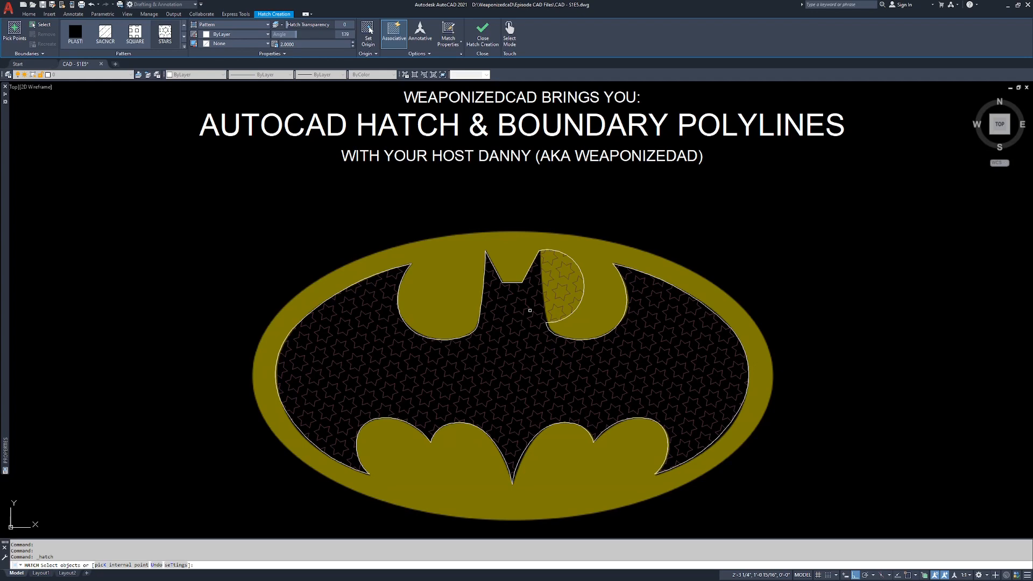
{"action": "key", "text": "Escape"}
{"action": "key", "text": "Escape"}
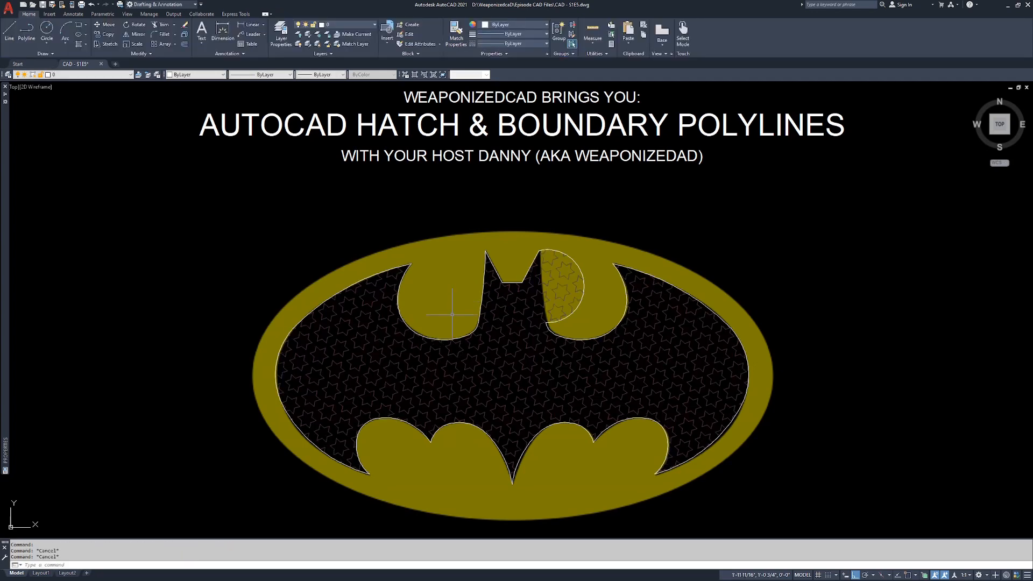
Erase the star-patterned hatch inside the bat silhouette.
{"action": "left_click", "coordinate": [524, 349]}
{"action": "type", "text": "e"}
{"action": "key", "text": "Return"}
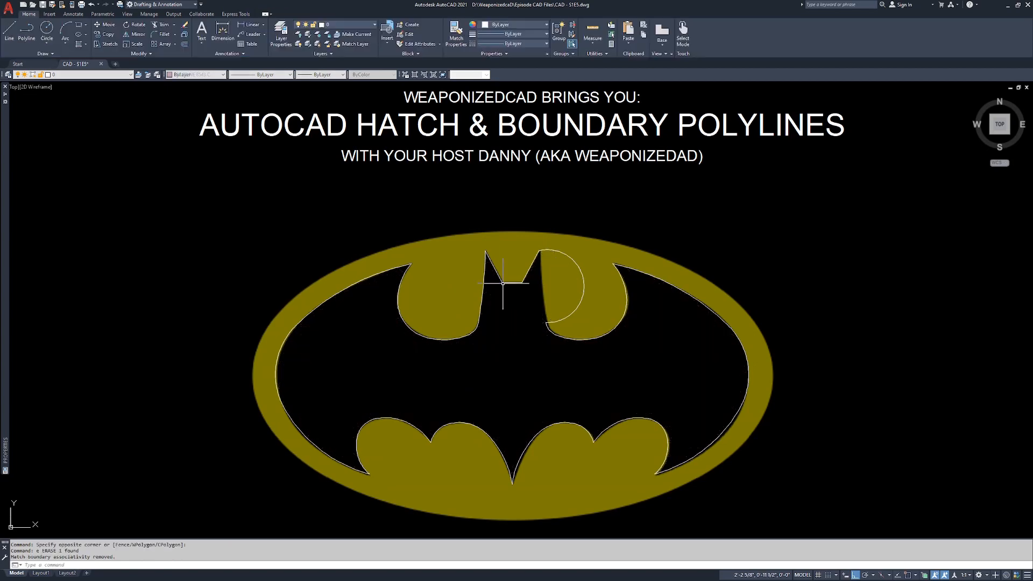
Stretch the bulging arc of the boundary polyline's right ear back inward onto the bat's ear edge.
{"action": "middle_click_drag", "start_coordinate": [501, 295], "coordinate": [513, 269]}
{"action": "left_click", "coordinate": [586, 233]}
{"action": "left_click", "coordinate": [574, 247]}
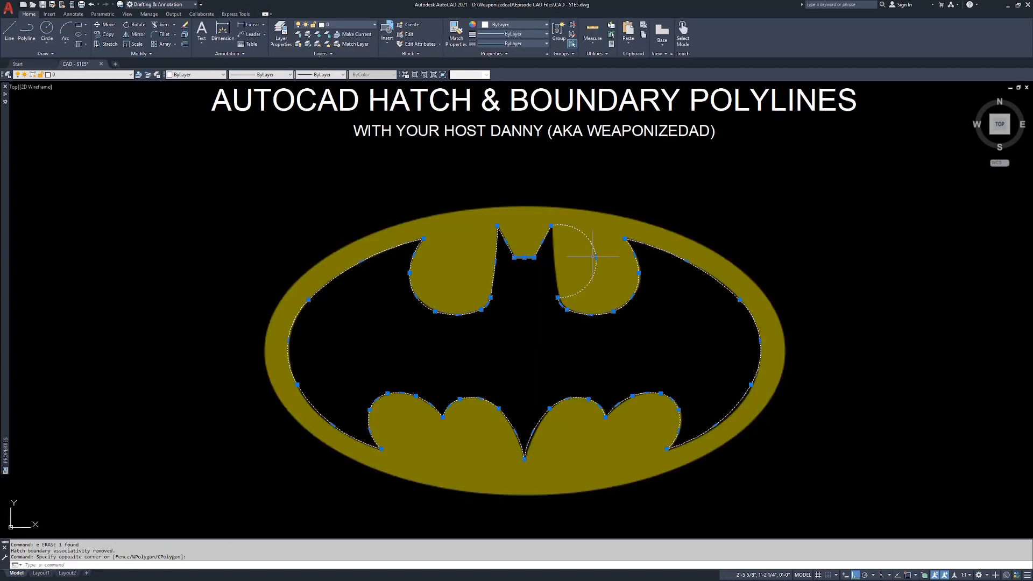
{"action": "left_click", "coordinate": [595, 257]}
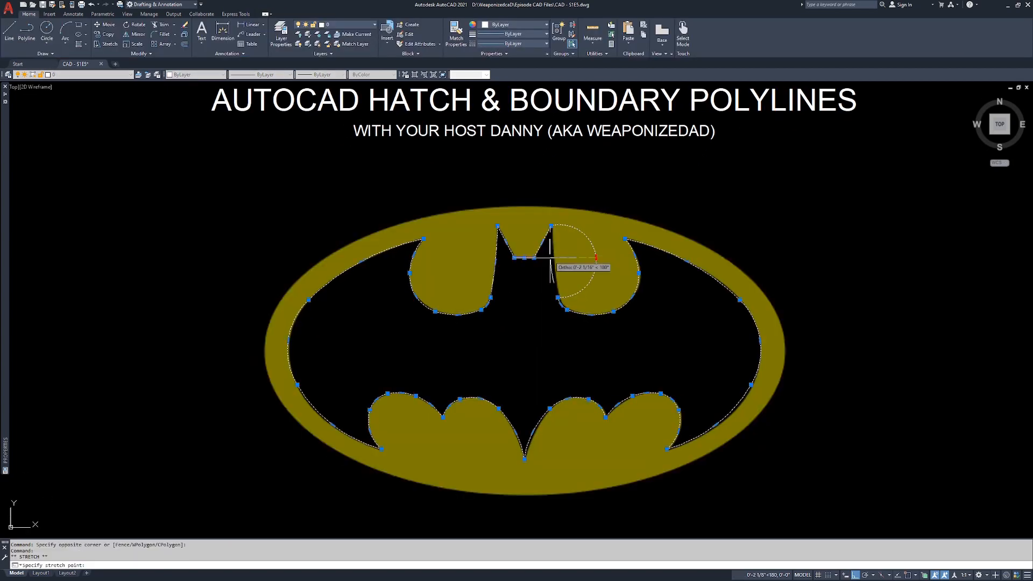
{"action": "scroll", "coordinate": [550, 257], "scroll_direction": "up", "scroll_amount": 2}
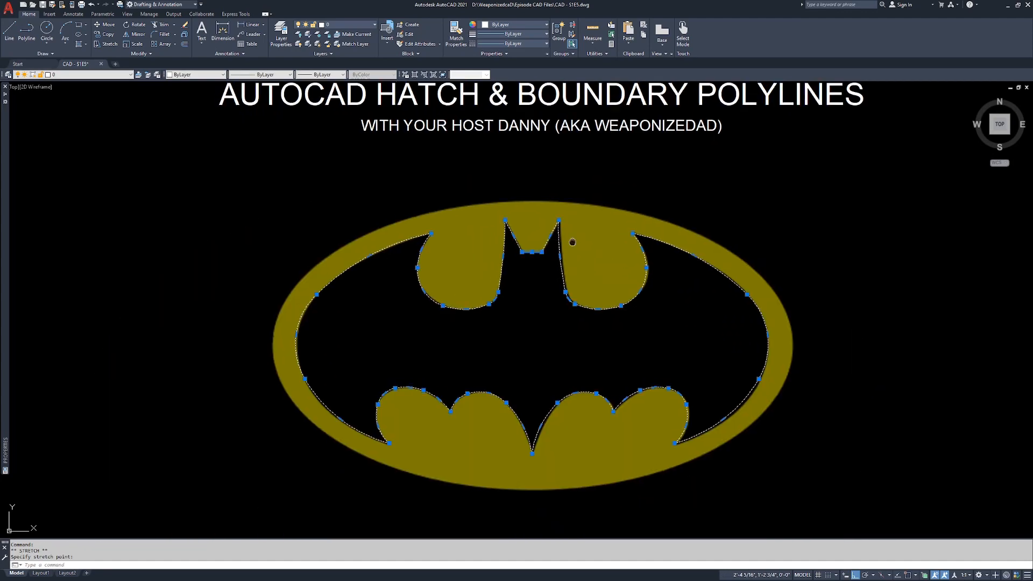
{"action": "key", "text": "Escape"}
{"action": "key", "text": "Escape"}
{"action": "key", "text": "Escape"}
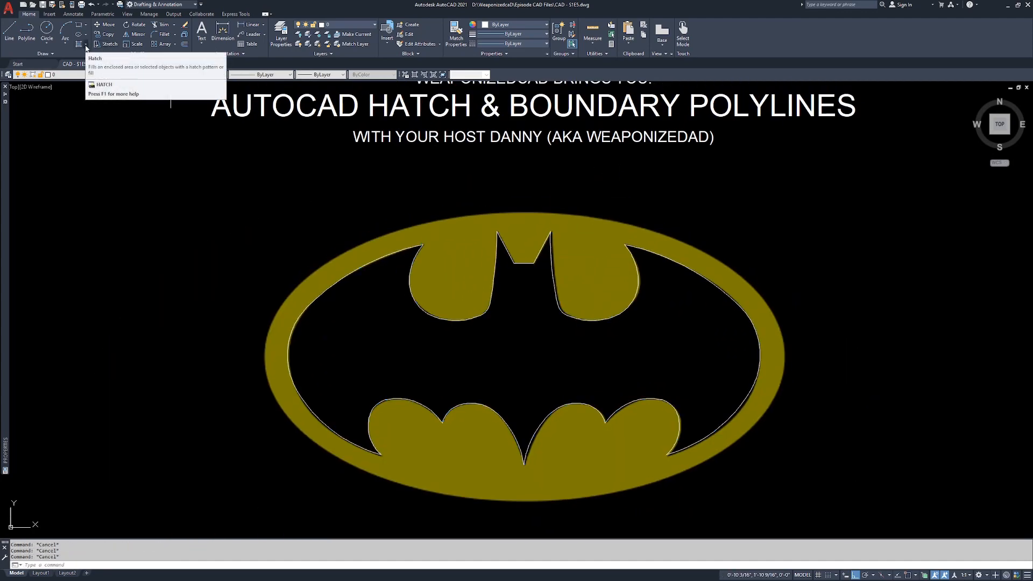
Create a boundary polyline of the bat silhouette from an internal point, with island detection on and the current viewport as boundary set.
{"action": "left_click", "coordinate": [86, 48]}
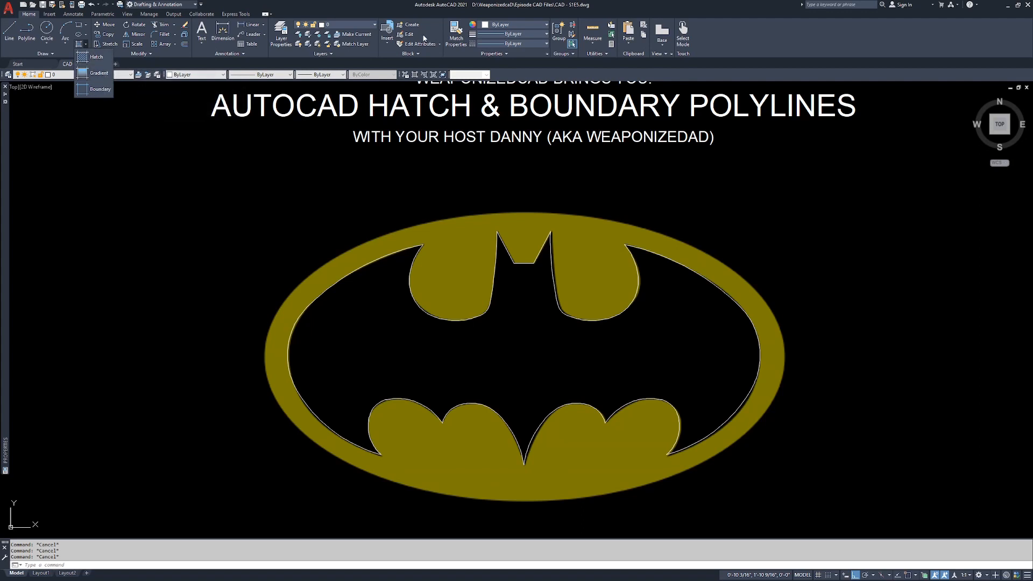
{"action": "left_click", "coordinate": [99, 90]}
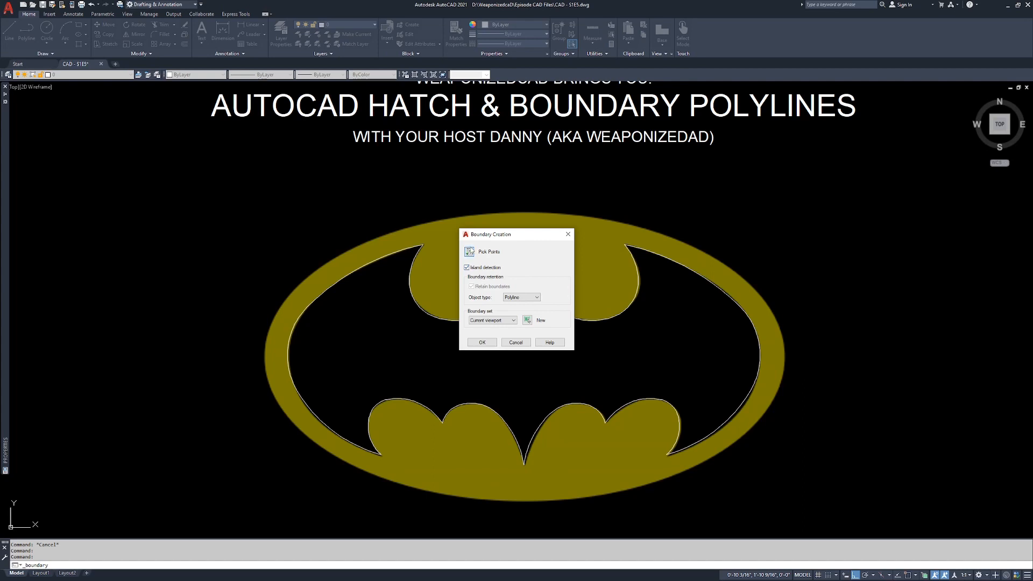
{"action": "left_click", "coordinate": [470, 252]}
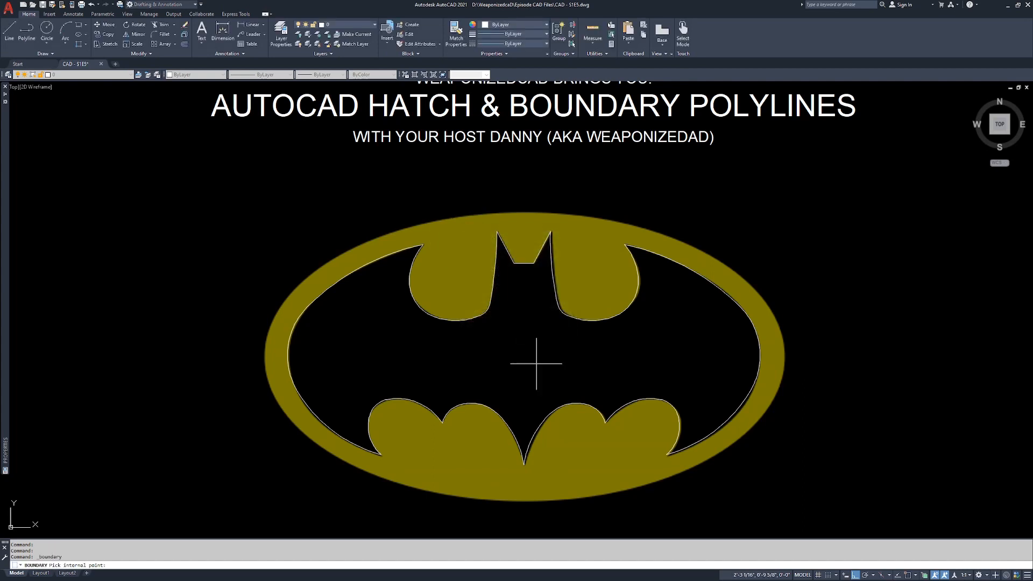
{"action": "left_click", "coordinate": [525, 363]}
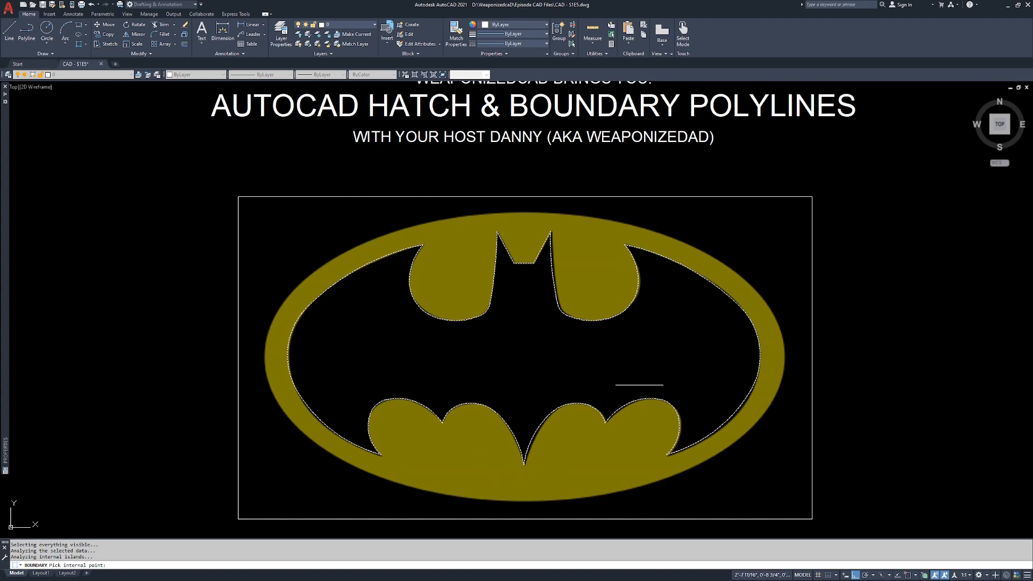
{"action": "scroll", "coordinate": [425, 240], "scroll_direction": "up", "scroll_amount": 5}
{"action": "scroll", "coordinate": [404, 272], "scroll_direction": "up", "scroll_amount": 5}
{"action": "scroll", "coordinate": [433, 237], "scroll_direction": "down", "scroll_amount": 10}
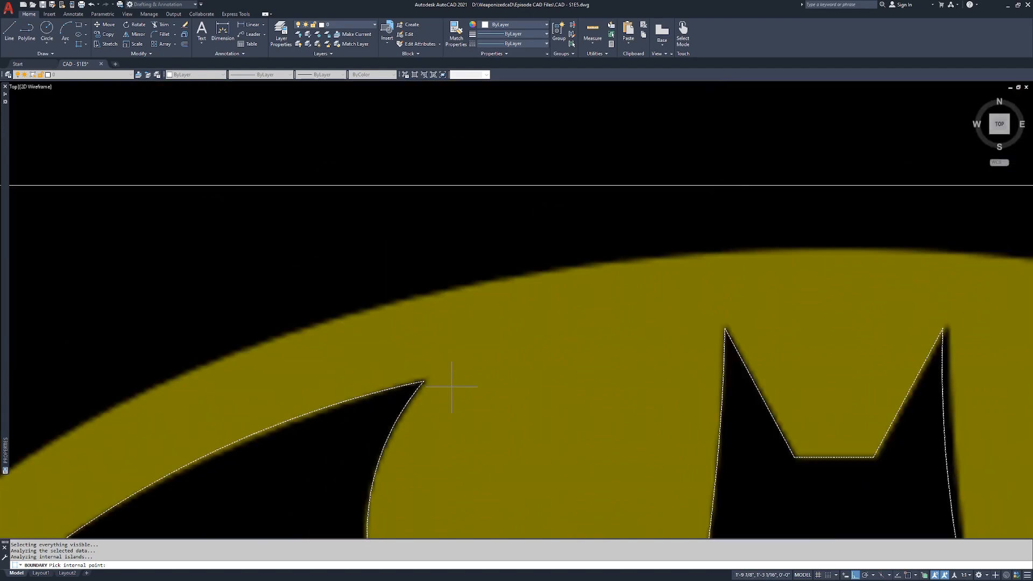
{"action": "middle_click_drag", "start_coordinate": [587, 292], "coordinate": [583, 293]}
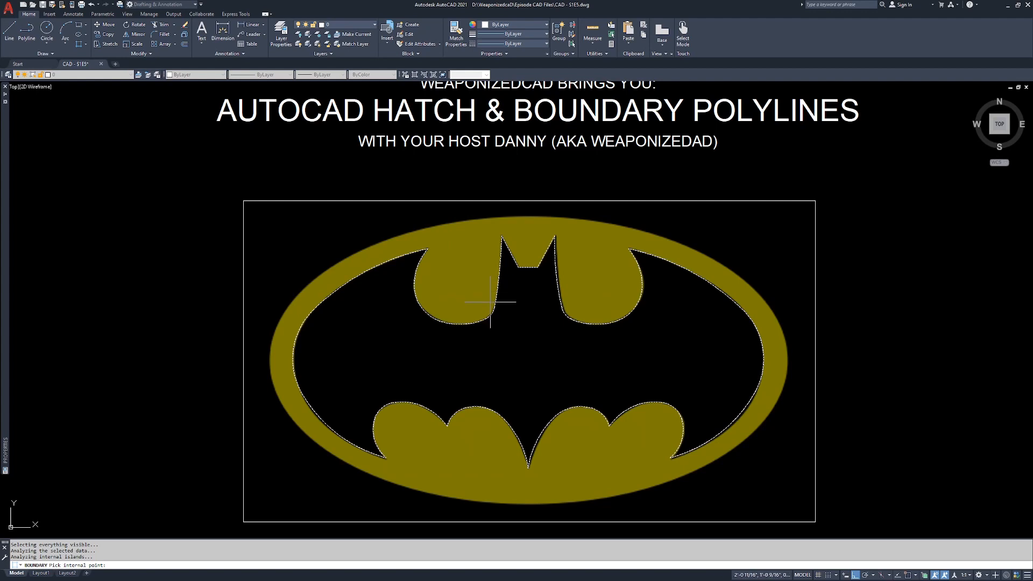
{"action": "key", "text": "Return"}
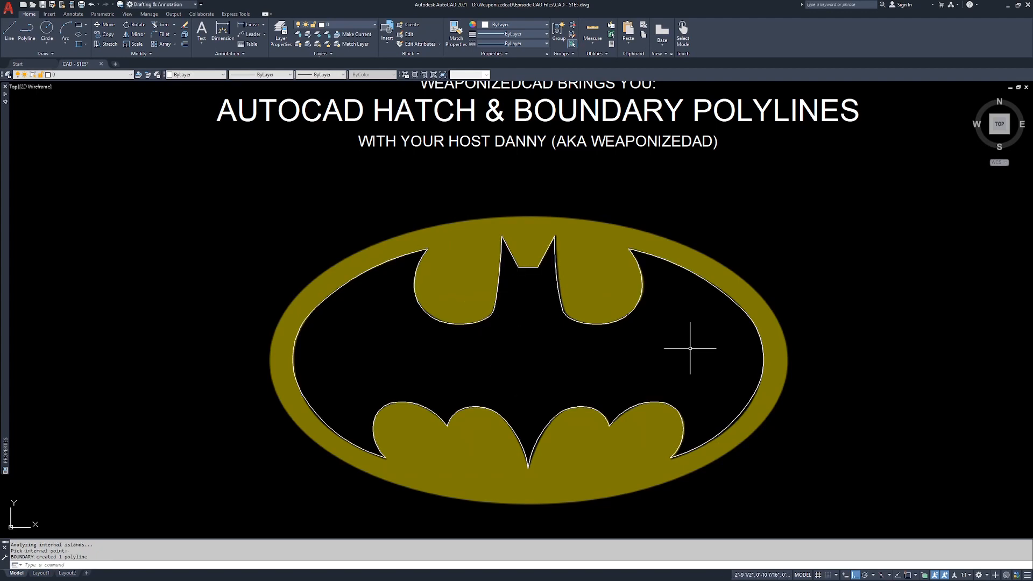
Move the topmost bat outline polyline horizontally to the right, clear of the logo's centre.
{"action": "left_click", "coordinate": [556, 290]}
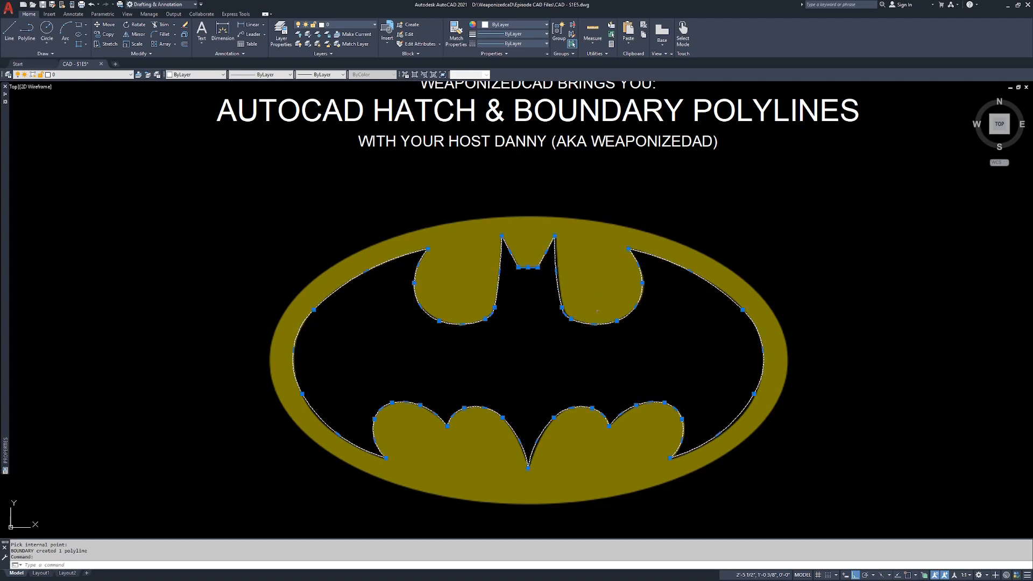
{"action": "type", "text": "m"}
{"action": "key", "text": "Return"}
{"action": "left_click", "coordinate": [540, 334]}
{"action": "left_click", "coordinate": [869, 334]}
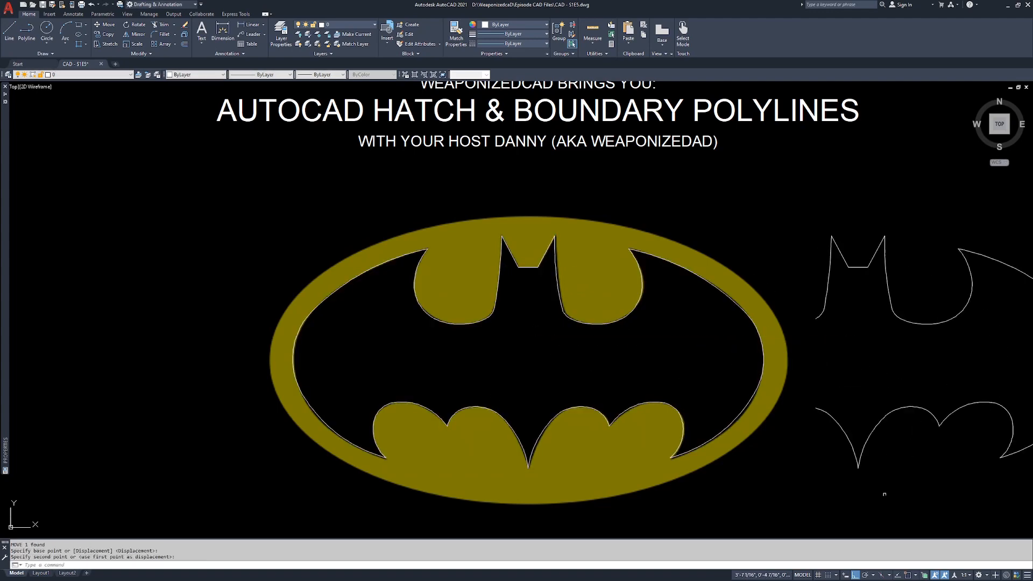
Move the copied bat outline polyline horizontally farther right, fully clear of the yellow logo.
{"action": "left_click", "coordinate": [866, 216]}
{"action": "left_click", "coordinate": [823, 288]}
{"action": "middle_click_drag", "start_coordinate": [863, 327], "coordinate": [681, 295]}
{"action": "type", "text": "m"}
{"action": "key", "text": "Return"}
{"action": "left_click", "coordinate": [687, 298]}
{"action": "left_click", "coordinate": [937, 334]}
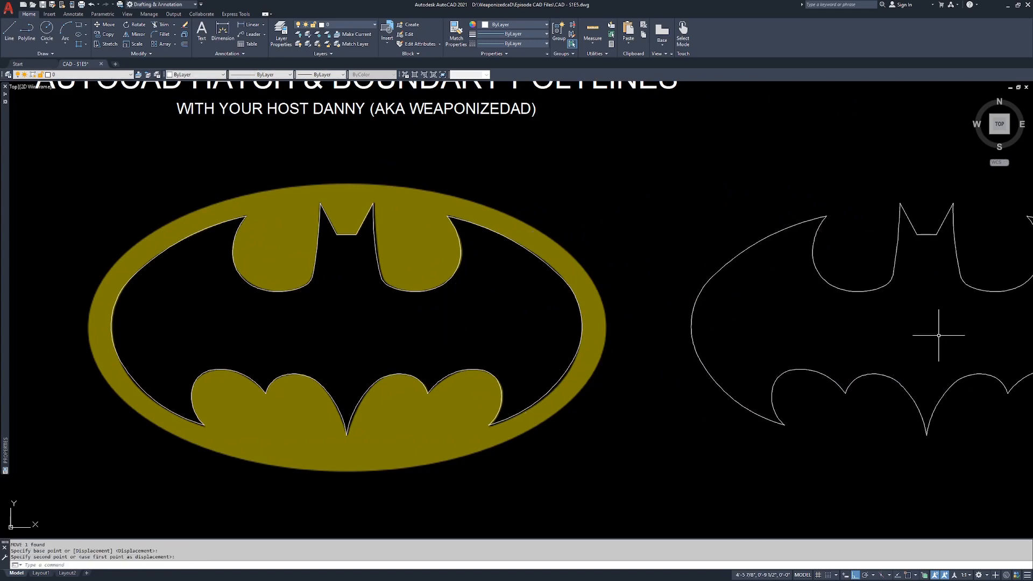
Select both the original bat outline and its copy to compare their vertices.
{"action": "middle_click_drag", "start_coordinate": [854, 339], "coordinate": [727, 325]}
{"action": "left_click", "coordinate": [340, 237]}
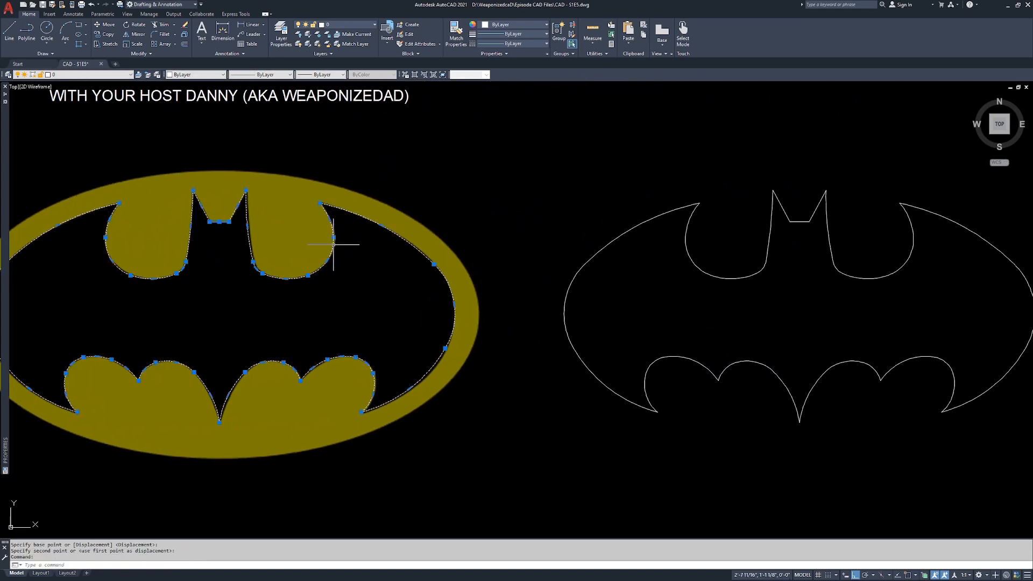
{"action": "left_click", "coordinate": [829, 176]}
{"action": "left_click", "coordinate": [807, 223]}
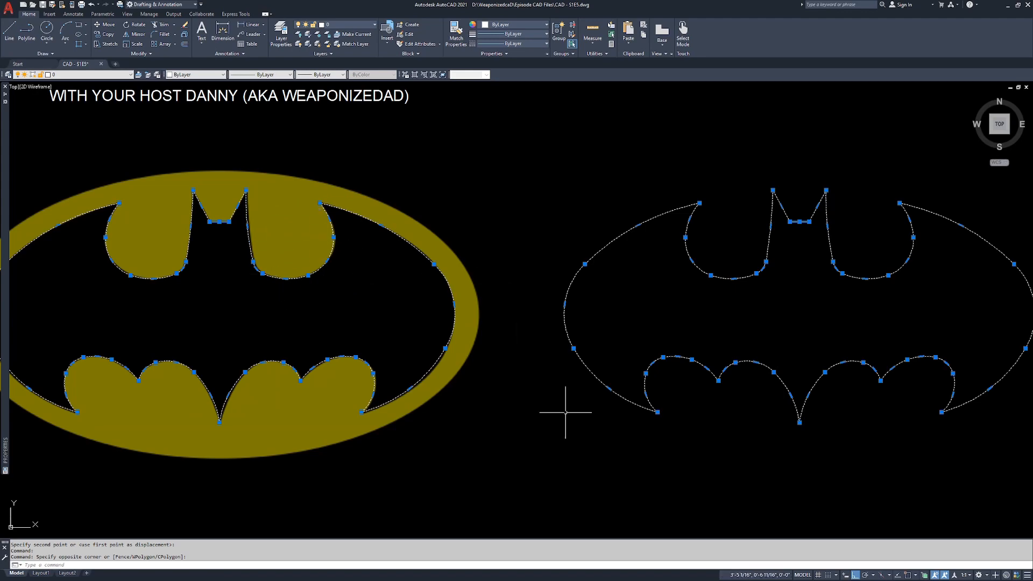
{"action": "key", "text": "Escape"}
Erase the copied bat outline beside the logo.
{"action": "left_click", "coordinate": [613, 412]}
{"action": "left_click", "coordinate": [590, 270]}
{"action": "type", "text": "e"}
{"action": "key", "text": "space"}
Draw a small, roughly square rectangle in the centre of the bat silhouette.
{"action": "mouse_move", "coordinate": [205, 237]}
{"action": "middle_mouse_down"}
{"action": "mouse_move", "coordinate": [371, 288]}
{"action": "mouse_move", "coordinate": [463, 293]}
{"action": "middle_mouse_up"}
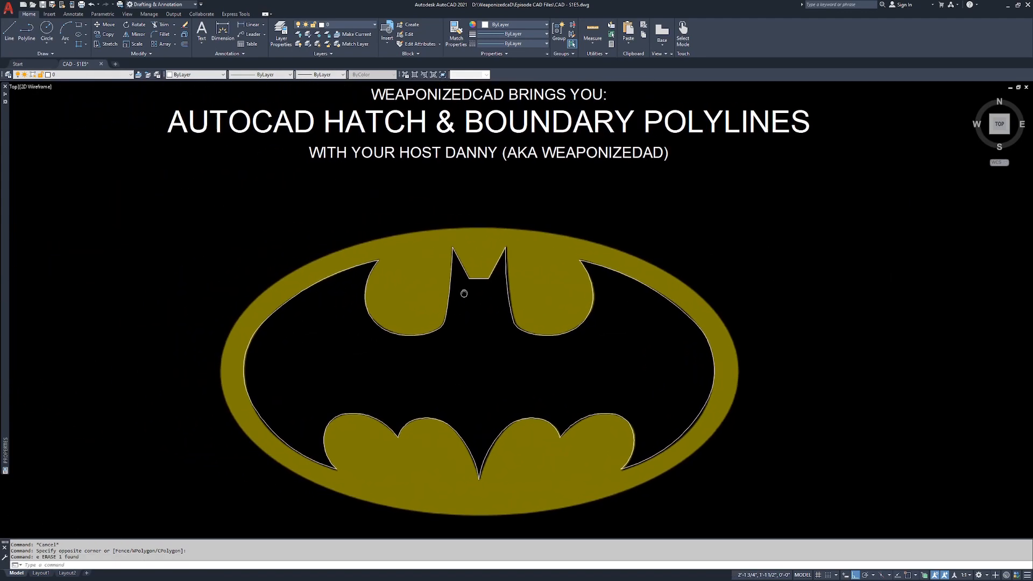
{"action": "type", "text": "rec"}
{"action": "key", "text": "space"}
{"action": "left_click", "coordinate": [457, 356]}
{"action": "left_click", "coordinate": [506, 400]}
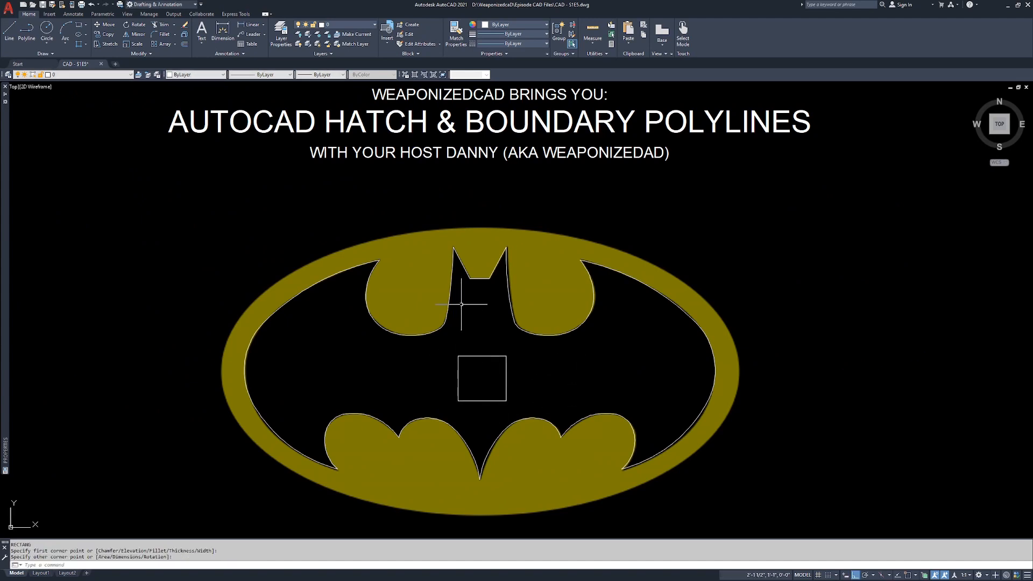
Hatch the bat silhouette around the central square with the star pattern by picking an internal point between the two outlines.
{"action": "left_click", "coordinate": [86, 45]}
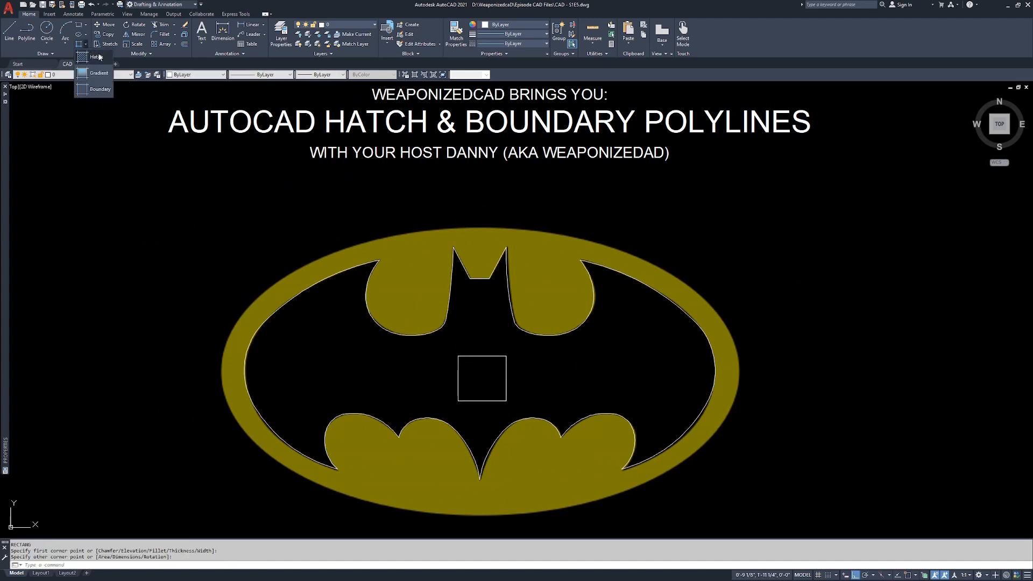
{"action": "left_click", "coordinate": [95, 57]}
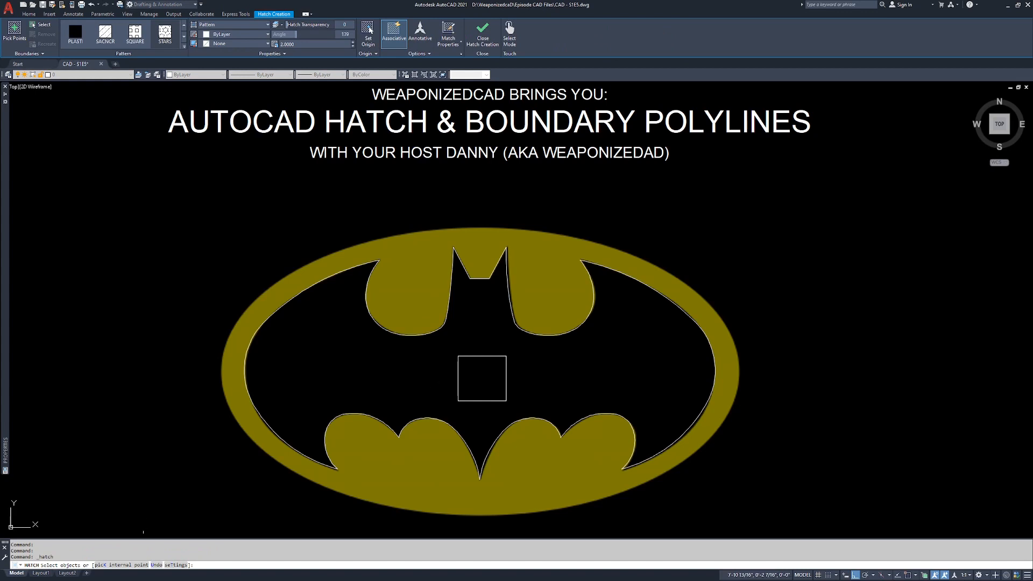
{"action": "left_click", "coordinate": [118, 566]}
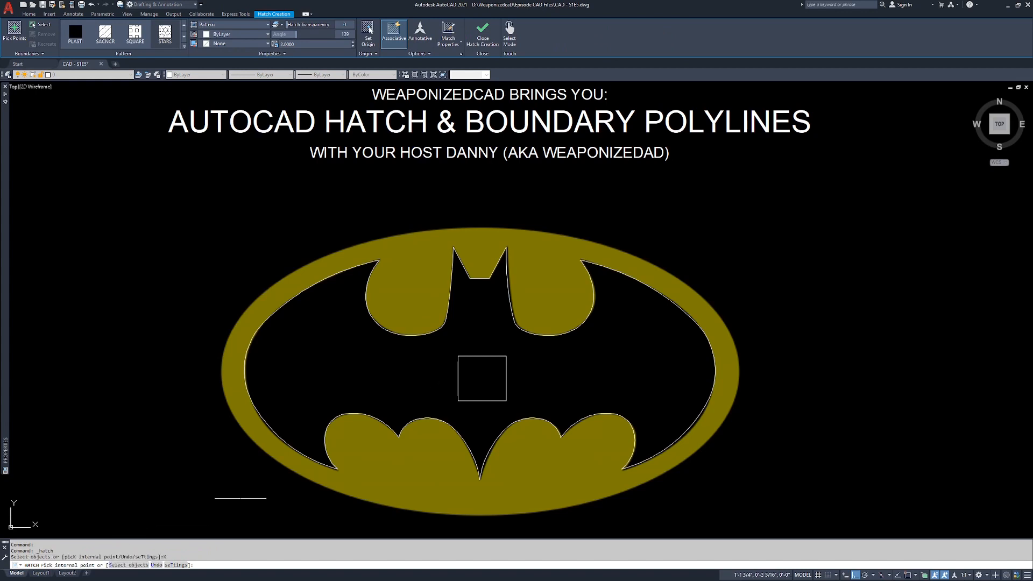
{"action": "left_click", "coordinate": [399, 375]}
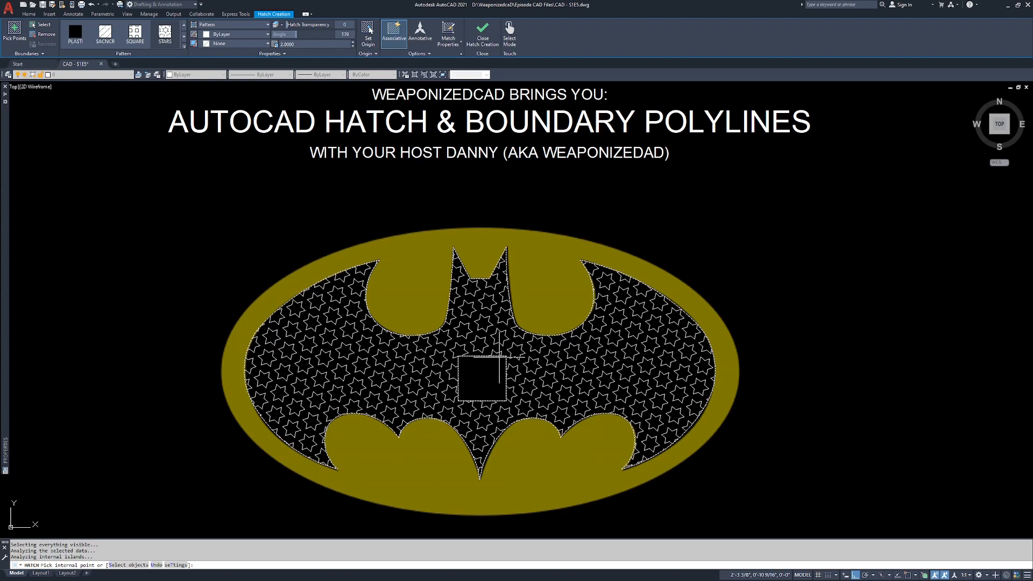
{"action": "key", "text": "Return"}
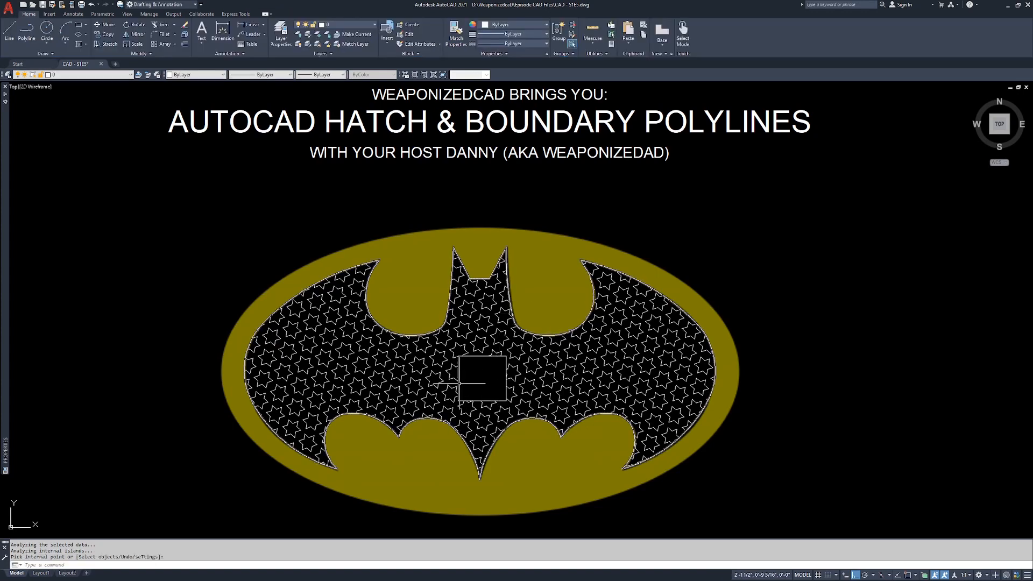
Select the star hatch to examine its extent around the central square.
{"action": "scroll", "coordinate": [452, 386], "scroll_direction": "up", "scroll_amount": 2}
{"action": "left_click", "coordinate": [525, 307]}
{"action": "left_click", "coordinate": [511, 309]}
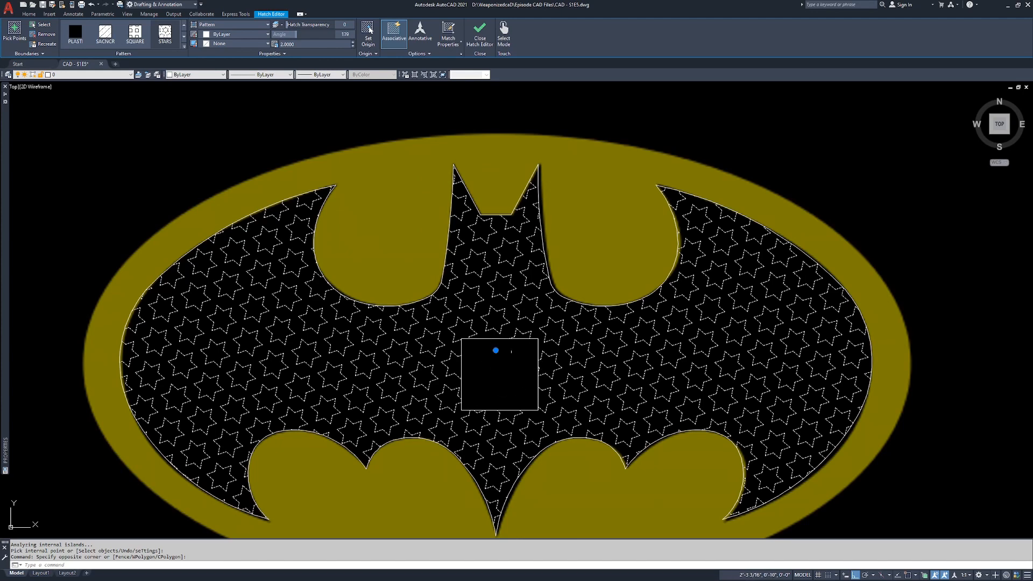
{"action": "key", "text": "Escape"}
{"action": "key", "text": "Escape"}
{"action": "key", "text": "Escape"}
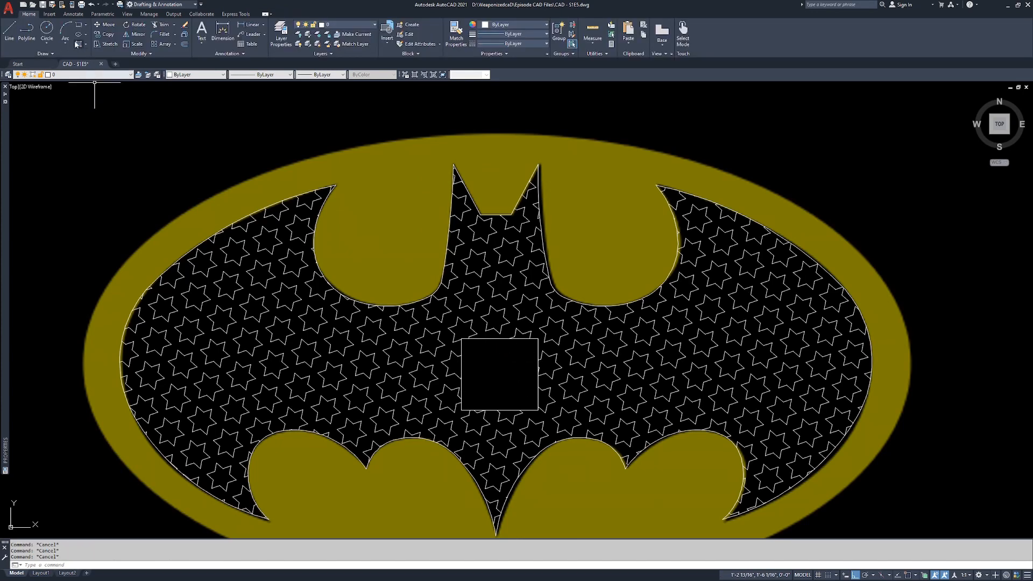
Hatch the inside of the central square with the star pattern by picking an internal point.
{"action": "left_click", "coordinate": [79, 44]}
{"action": "left_click", "coordinate": [498, 371]}
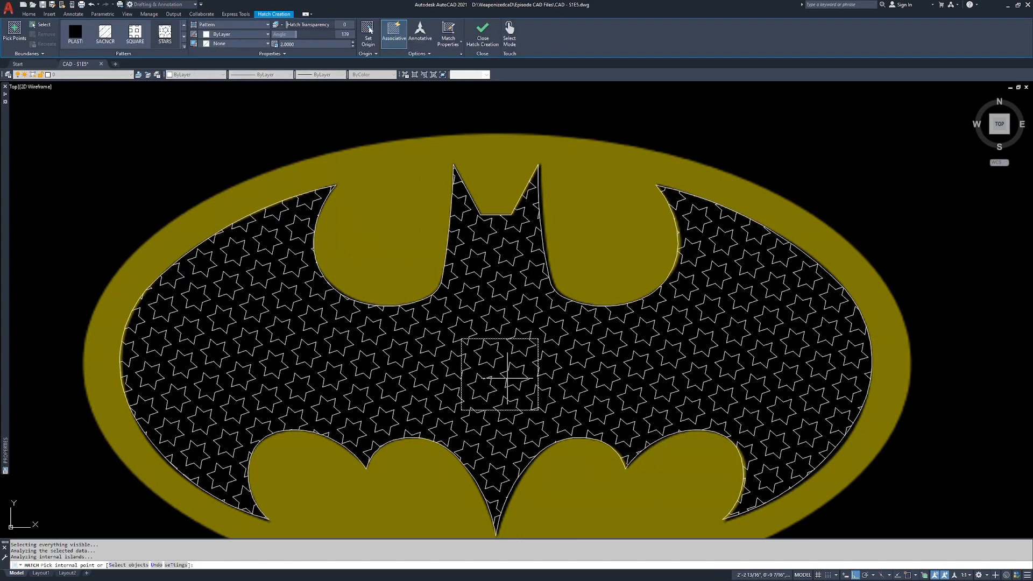
{"action": "key", "text": "Return"}
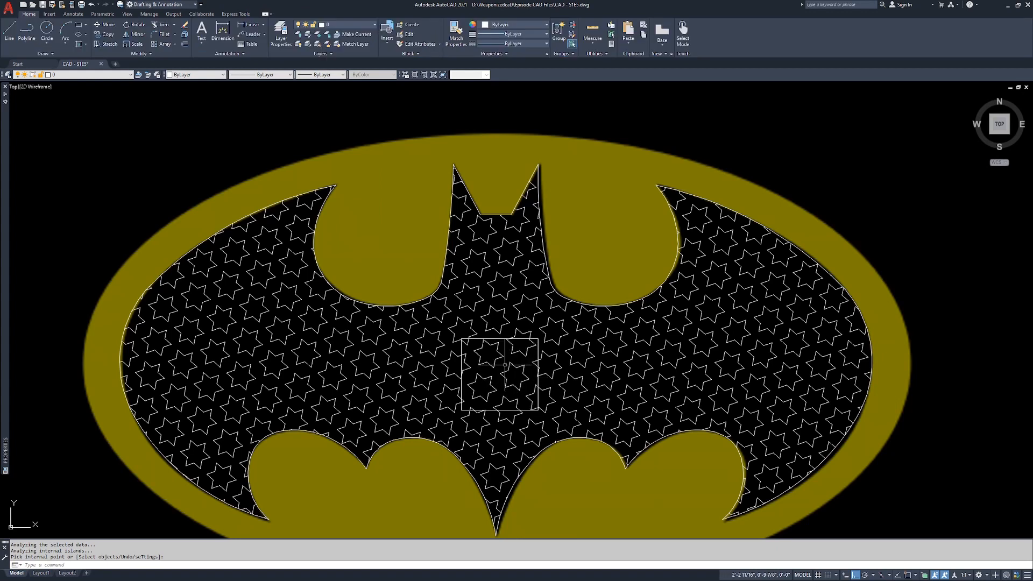
Erase the star hatches from the bat silhouette and the central square.
{"action": "left_click", "coordinate": [501, 301]}
{"action": "left_click", "coordinate": [488, 308]}
{"action": "type", "text": "e"}
{"action": "key", "text": "Return"}
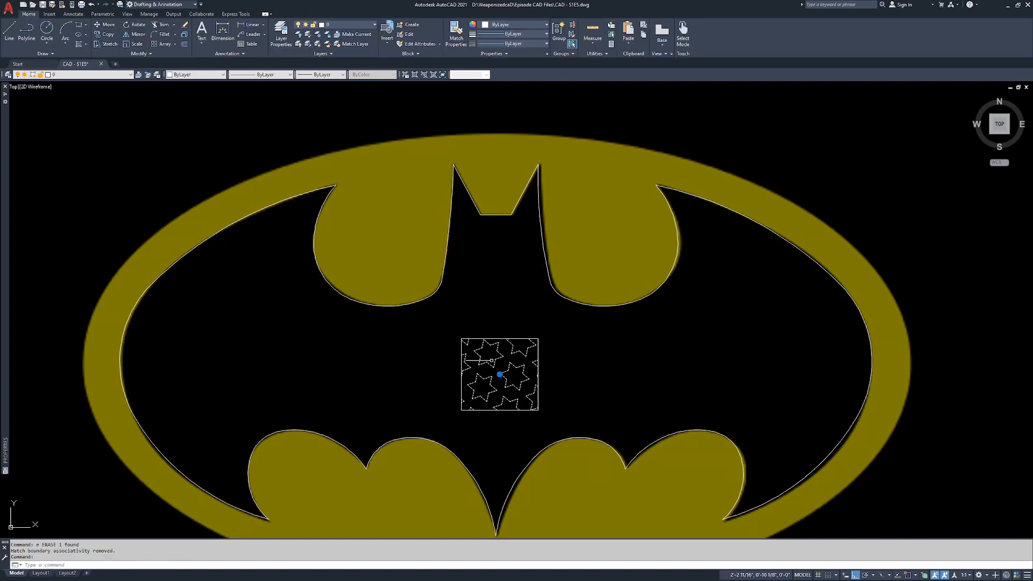
Hatch the bat with the star pattern using the Select objects option, choosing the bat outline and the central square as boundaries.
{"action": "left_click", "coordinate": [78, 44]}
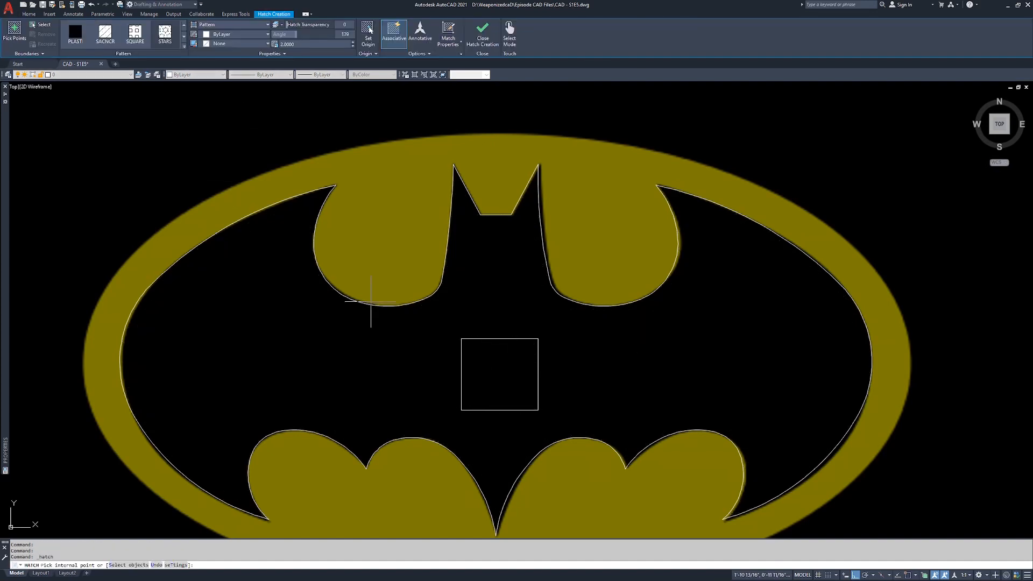
{"action": "left_click", "coordinate": [121, 565]}
{"action": "left_click", "coordinate": [367, 306]}
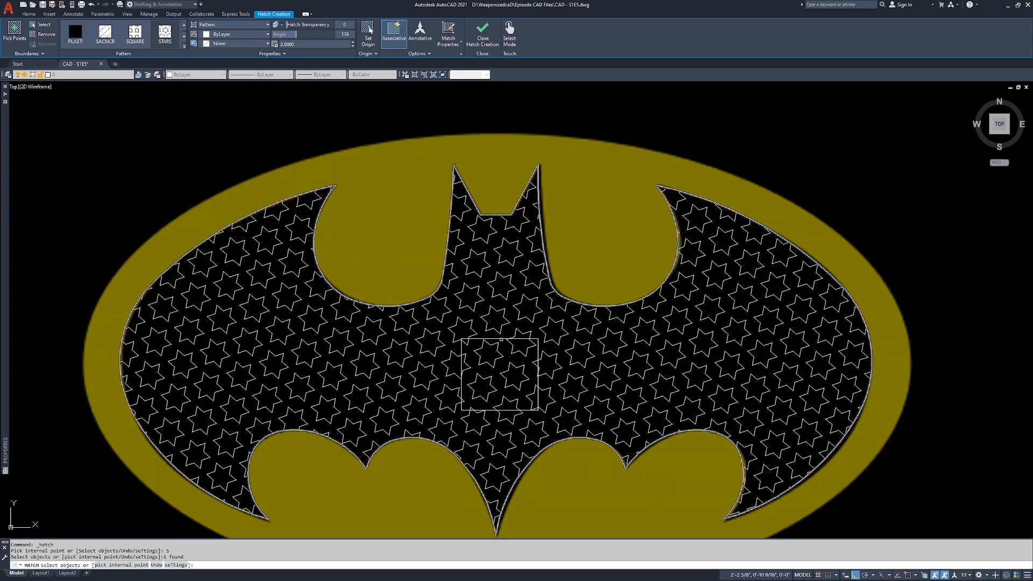
{"action": "left_click", "coordinate": [500, 338]}
{"action": "key", "text": "Return"}
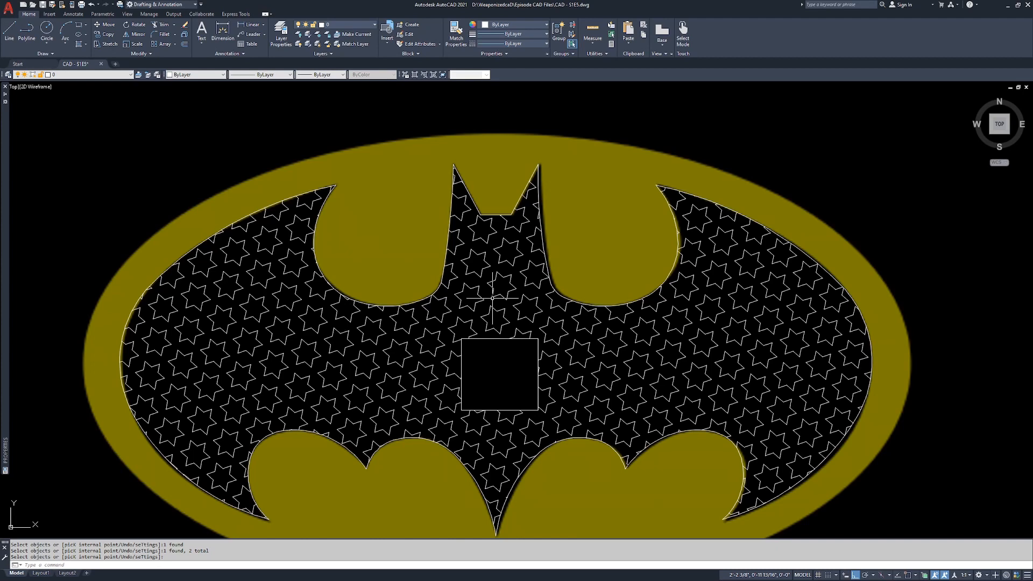
{"action": "key", "text": "Return"}
Erase the star hatch between the bat outline and the central square.
{"action": "left_click", "coordinate": [507, 269]}
{"action": "type", "text": "e"}
{"action": "key", "text": "Return"}
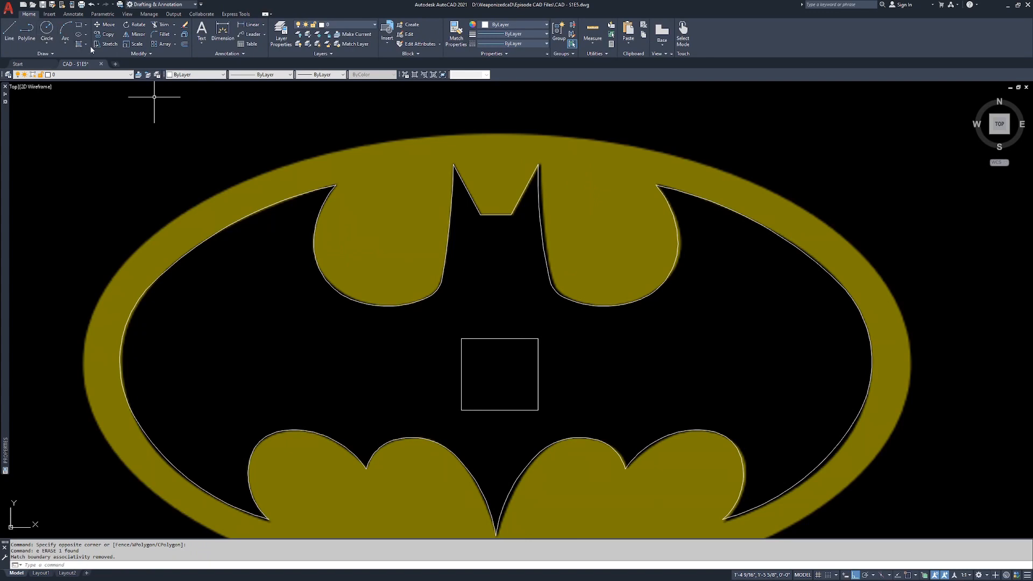
Create boundary polylines of the bat outline and the central square from an internal point, with island detection on and Current viewport as boundary set.
{"action": "left_click", "coordinate": [85, 45]}
{"action": "left_click", "coordinate": [99, 89]}
{"action": "key", "text": "ctrl"}
{"action": "key", "text": "ctrl"}
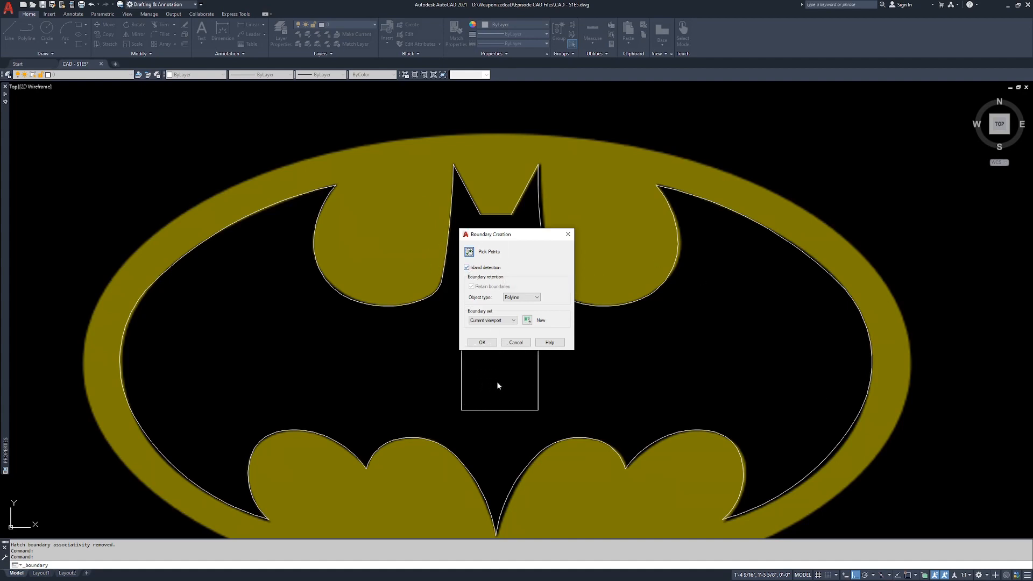
{"action": "left_click", "coordinate": [469, 252]}
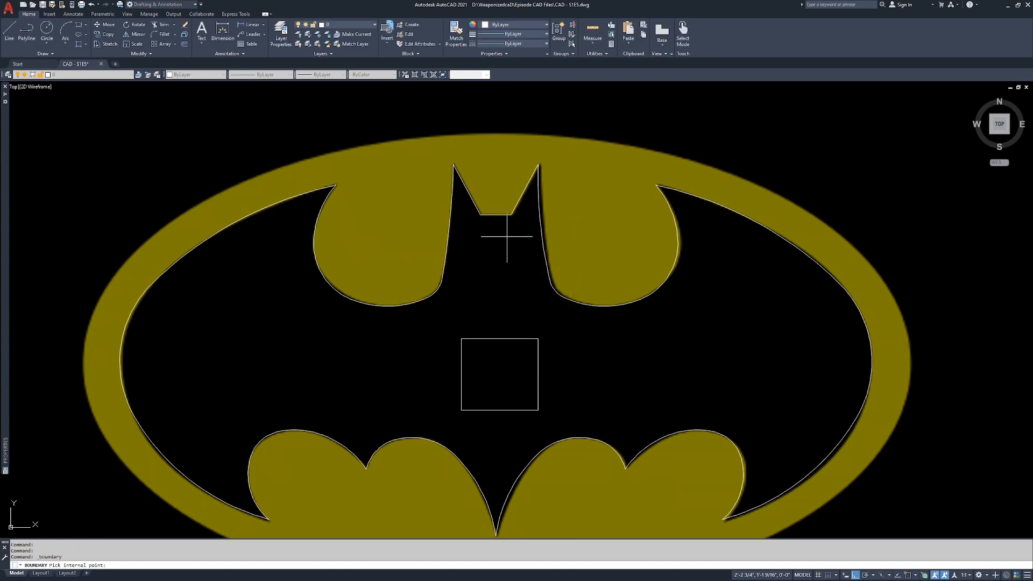
{"action": "left_click", "coordinate": [497, 298]}
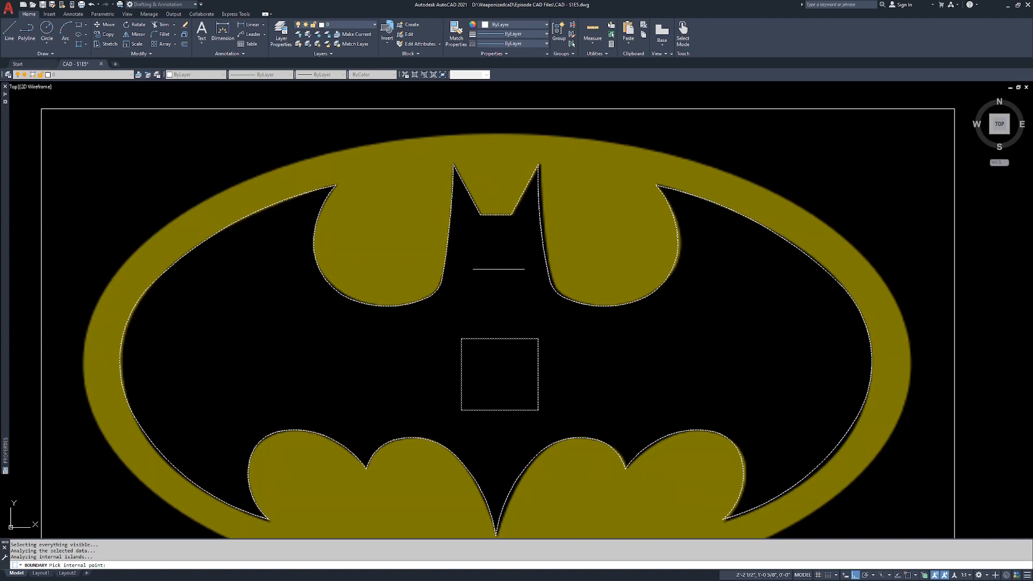
{"action": "left_click", "coordinate": [496, 273]}
{"action": "left_click", "coordinate": [496, 374]}
{"action": "key", "text": "Return"}
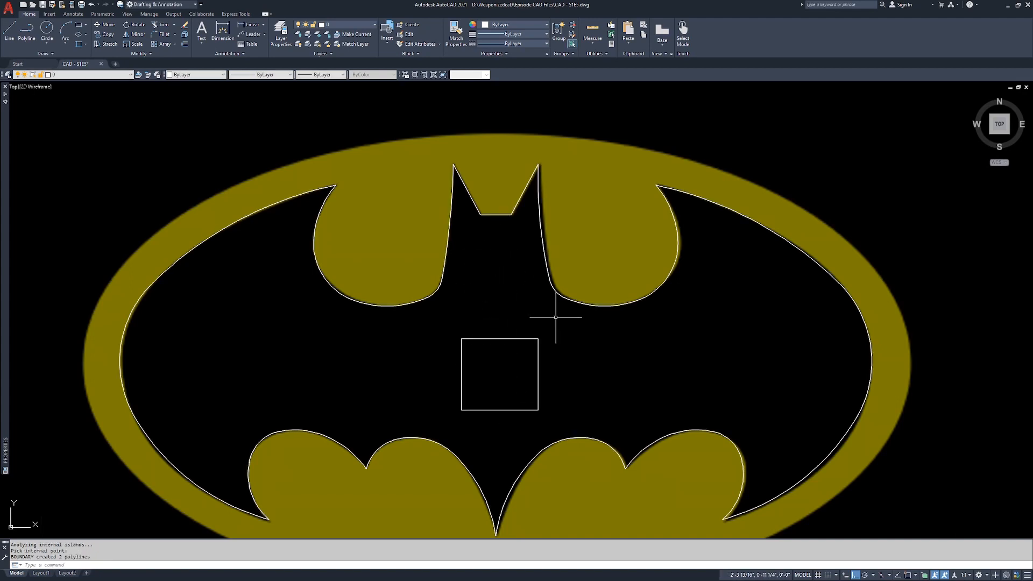
Move the new bat and square boundary polylines to the right, clear of the logo.
{"action": "left_click", "coordinate": [549, 284]}
{"action": "left_click", "coordinate": [517, 339]}
{"action": "scroll", "coordinate": [556, 345], "scroll_direction": "down", "scroll_amount": 2}
{"action": "middle_click_drag", "start_coordinate": [571, 349], "coordinate": [466, 332]}
{"action": "type", "text": "m"}
{"action": "key", "text": "Return"}
{"action": "left_click", "coordinate": [406, 330]}
{"action": "left_click", "coordinate": [912, 374]}
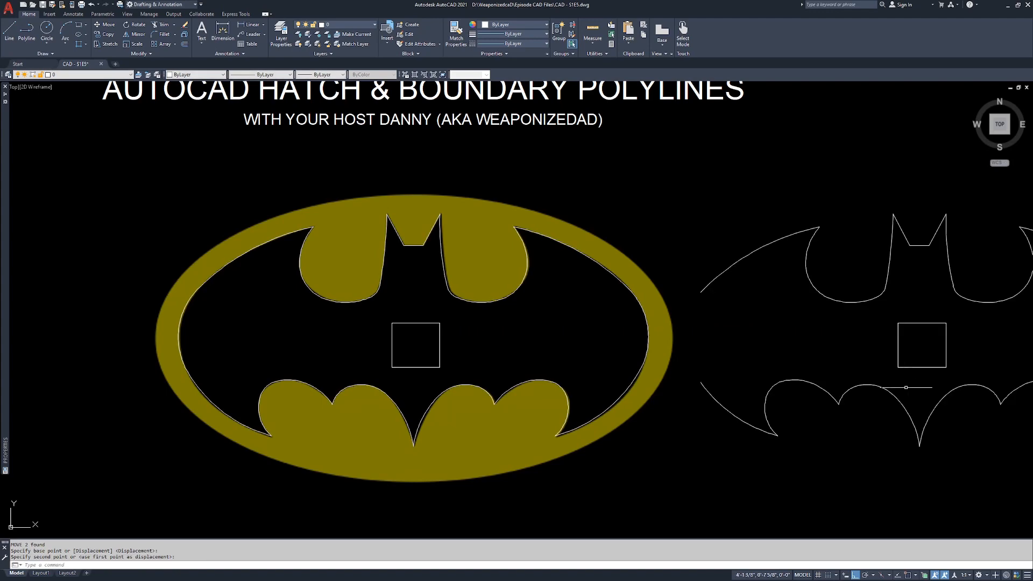
{"action": "middle_click_drag", "start_coordinate": [543, 291], "coordinate": [477, 287]}
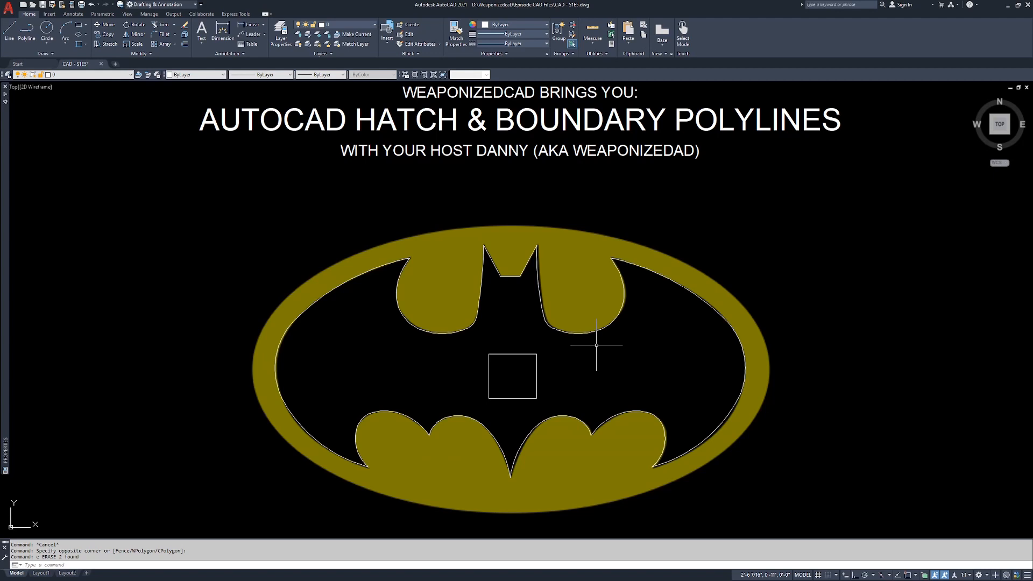
Erase the square in the centre of the bat silhouette.
{"action": "left_click", "coordinate": [530, 342]}
{"action": "left_click", "coordinate": [514, 362]}
{"action": "type", "text": "e"}
{"action": "key", "text": "space"}
{"action": "key", "text": "Escape"}
{"action": "key", "text": "Escape"}
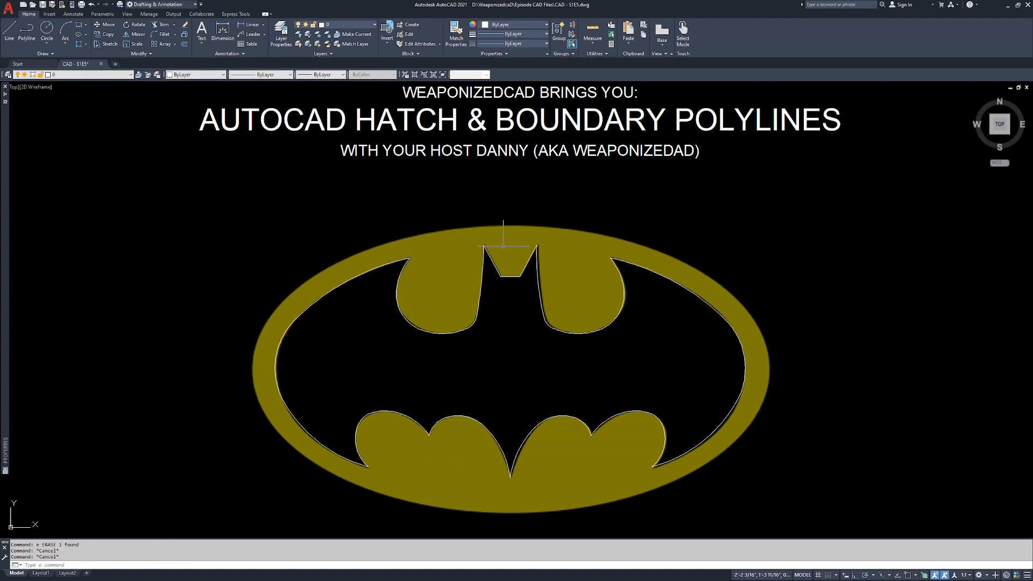
Break the bat outline polyline to open a small gap at the tip of the left ear.
{"action": "scroll", "coordinate": [508, 243], "scroll_direction": "up", "scroll_amount": 8}
{"action": "type", "text": "br"}
{"action": "key", "text": "space"}
{"action": "left_click", "coordinate": [413, 271]}
{"action": "left_click", "coordinate": [396, 215]}
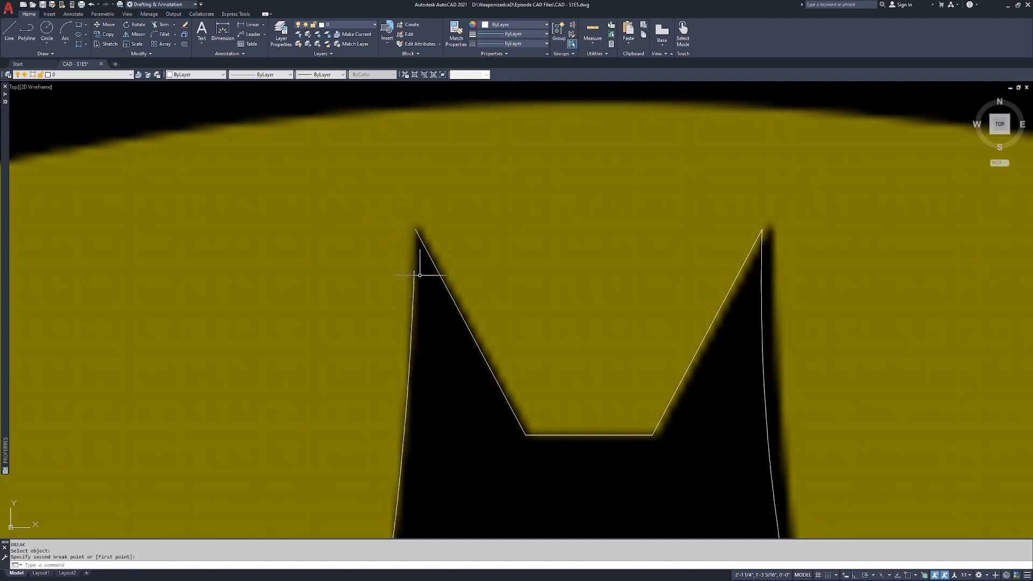
Select the gapped bat outline and check its polyline properties.
{"action": "scroll", "coordinate": [419, 272], "scroll_direction": "down", "scroll_amount": 2}
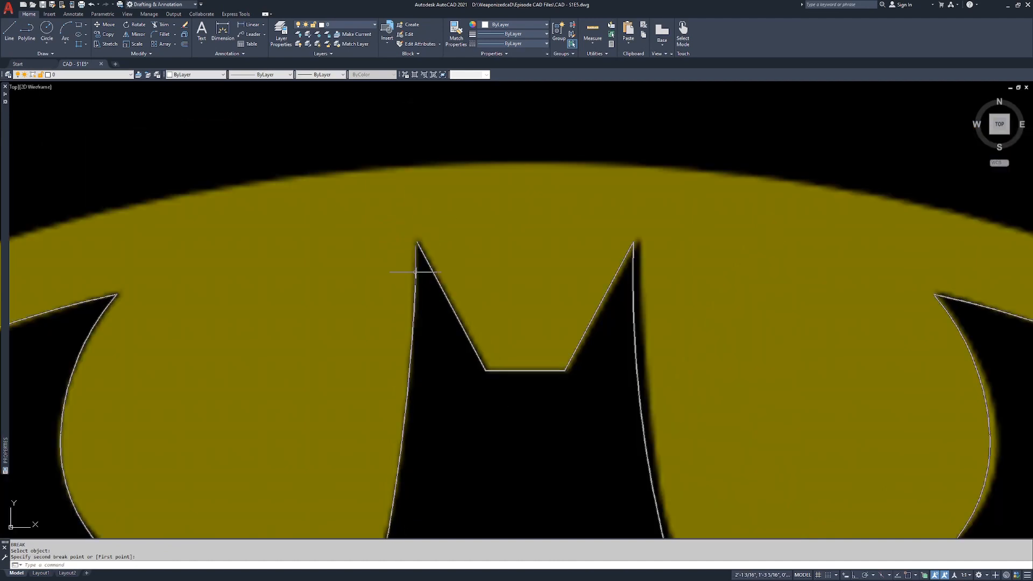
{"action": "scroll", "coordinate": [415, 272], "scroll_direction": "down", "scroll_amount": 2}
{"action": "scroll", "coordinate": [413, 258], "scroll_direction": "up", "scroll_amount": 6}
{"action": "left_click", "coordinate": [432, 238]}
{"action": "left_click", "coordinate": [426, 255]}
{"action": "scroll", "coordinate": [482, 330], "scroll_direction": "down", "scroll_amount": 6}
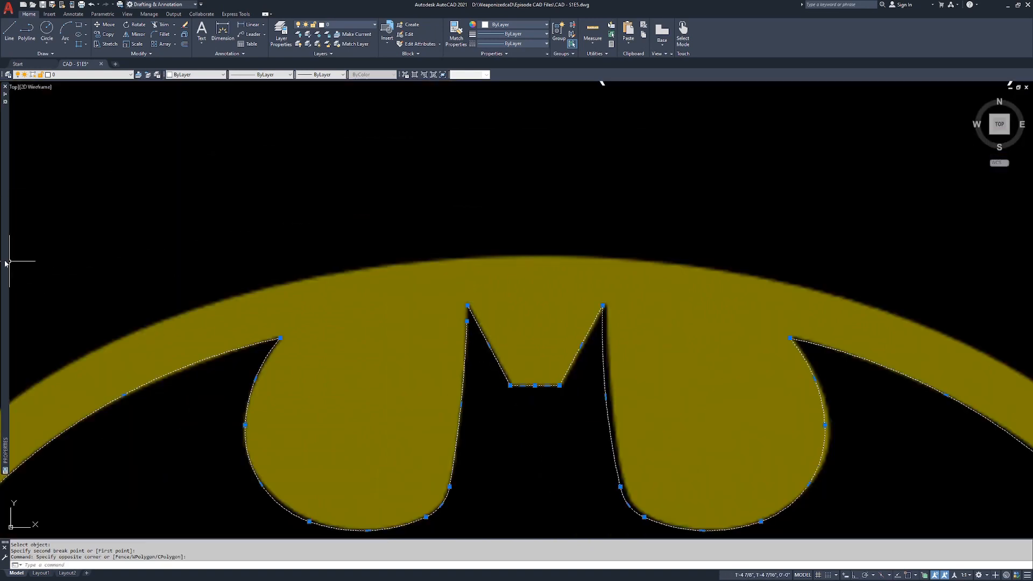
{"action": "mouse_move", "coordinate": [5, 263]}
{"action": "left_click", "coordinate": [94, 285]}
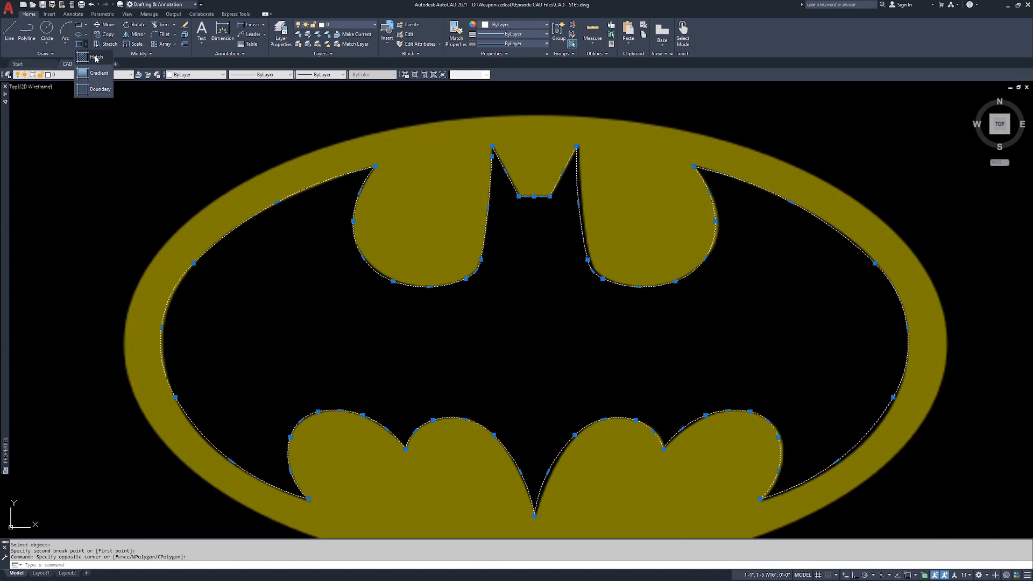
Try to hatch the inside of the gapped bat outline by picking an internal point.
{"action": "left_click", "coordinate": [79, 44]}
{"action": "left_click", "coordinate": [120, 565]}
{"action": "left_click", "coordinate": [528, 339]}
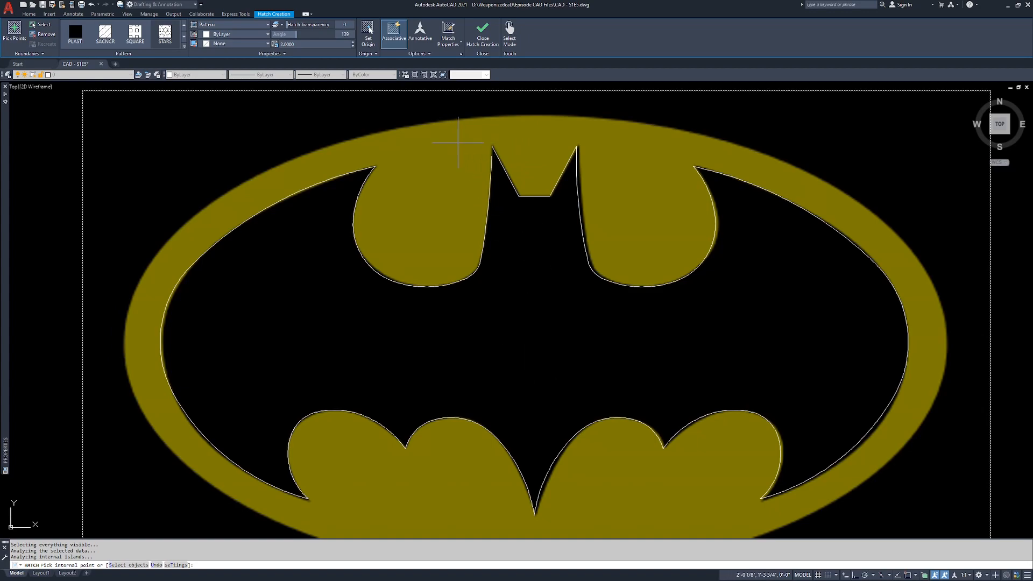
Examine which boundary the hatch preview detects around the bat logo.
{"action": "scroll", "coordinate": [488, 387], "scroll_direction": "down", "scroll_amount": 5}
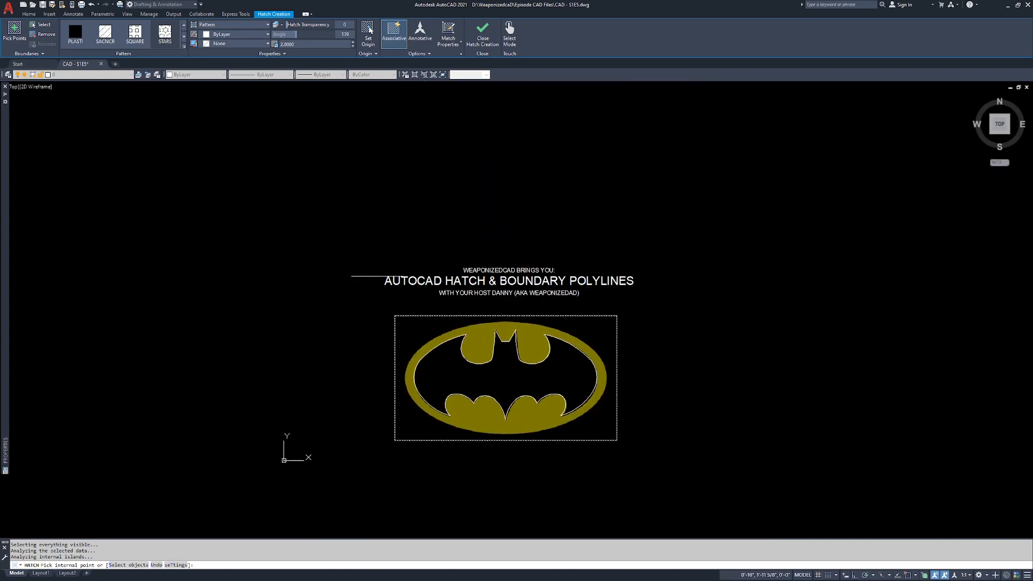
{"action": "scroll", "coordinate": [473, 408], "scroll_direction": "up", "scroll_amount": 5}
{"action": "middle_click_drag", "start_coordinate": [492, 356], "coordinate": [502, 359]}
{"action": "scroll", "coordinate": [499, 328], "scroll_direction": "up", "scroll_amount": 2}
{"action": "scroll", "coordinate": [498, 329], "scroll_direction": "down", "scroll_amount": 2}
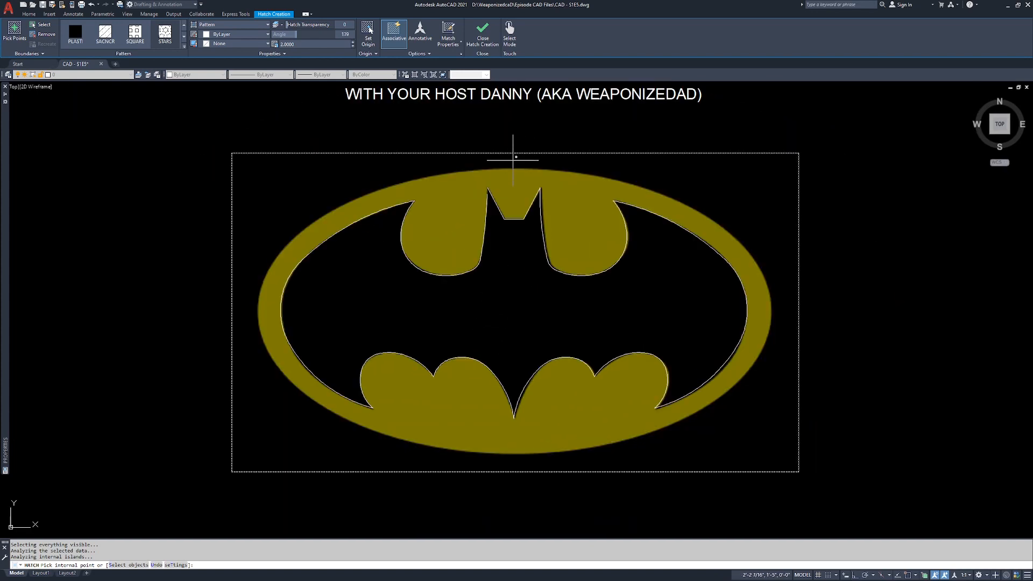
{"action": "middle_click_drag", "start_coordinate": [547, 210], "coordinate": [550, 229]}
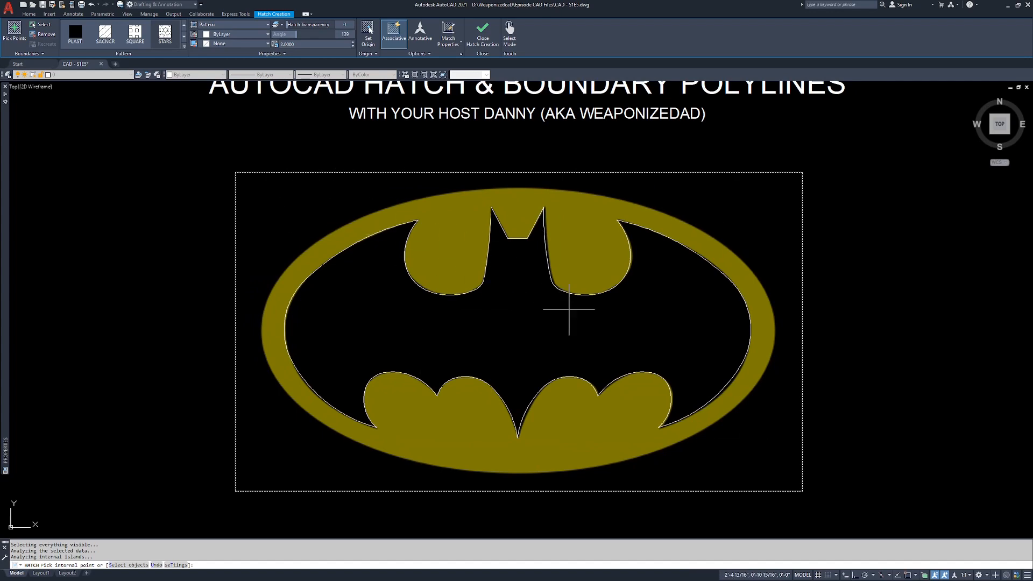
{"action": "scroll", "coordinate": [567, 306], "scroll_direction": "down", "scroll_amount": 4}
{"action": "scroll", "coordinate": [546, 315], "scroll_direction": "up", "scroll_amount": 3}
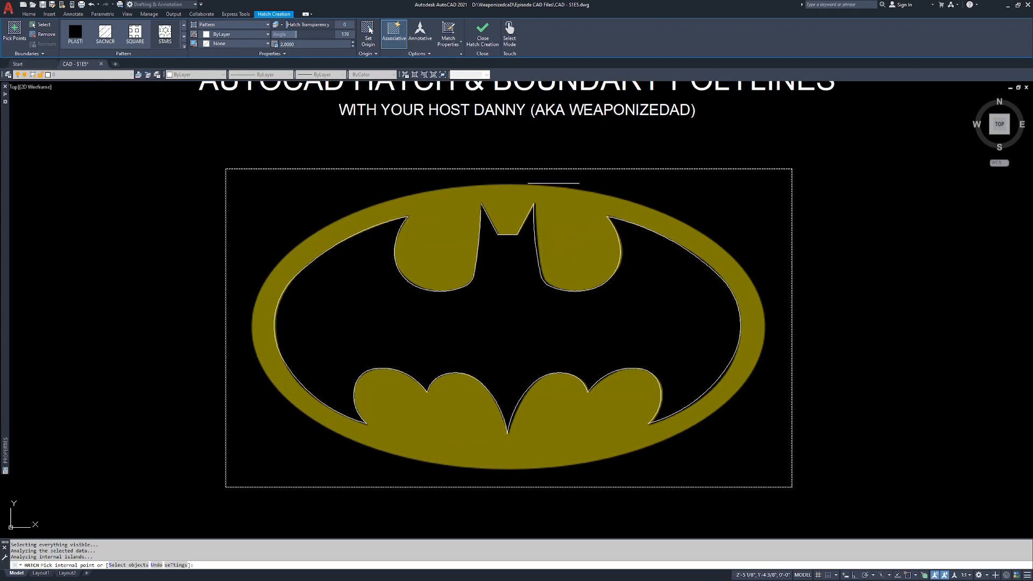
Examine the full hatch settings, including island detection and gap tolerance, and cancel the pending hatch.
{"action": "left_click", "coordinate": [175, 564]}
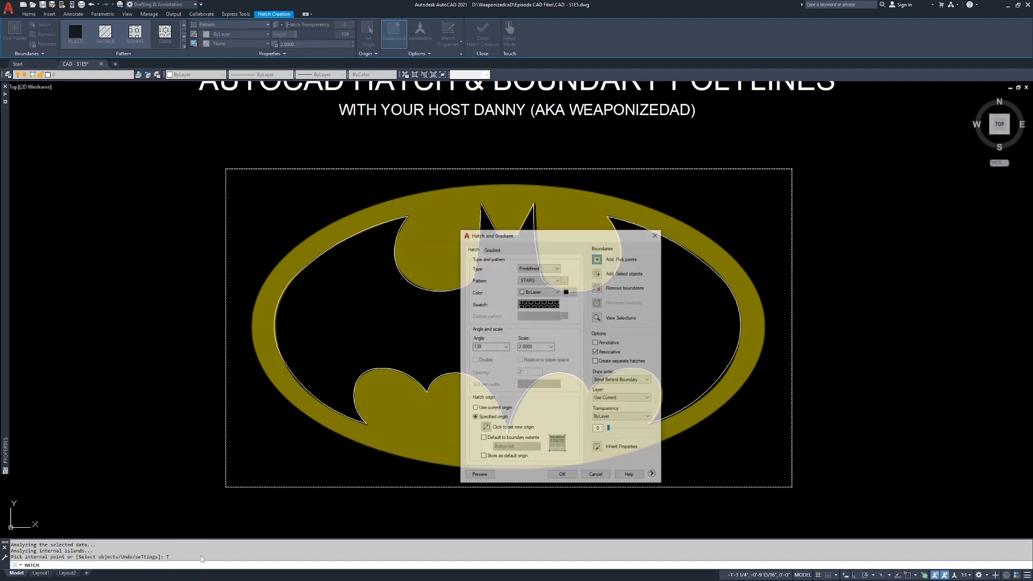
{"action": "left_click_drag", "start_coordinate": [520, 241], "coordinate": [494, 225]}
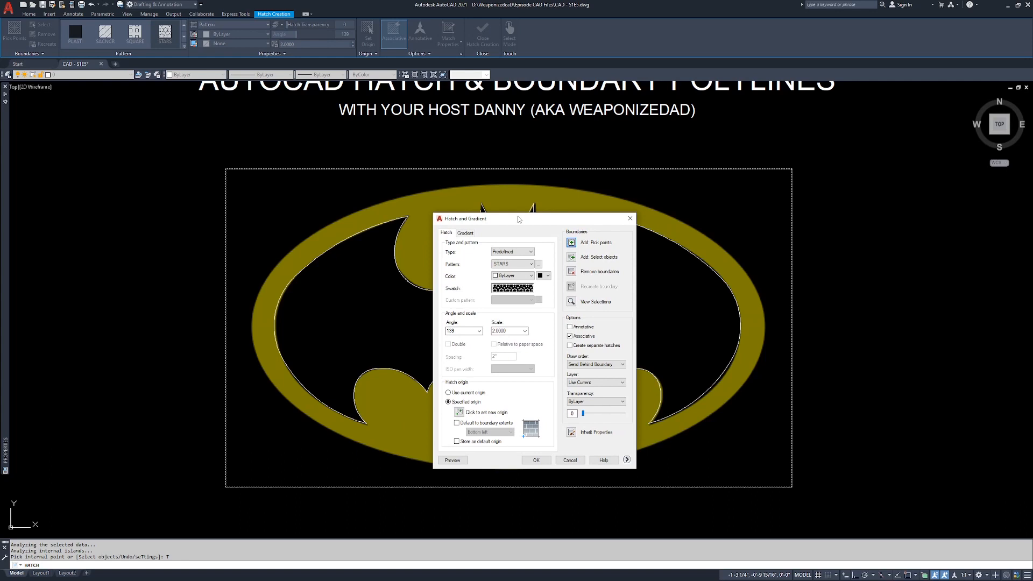
{"action": "left_click", "coordinate": [626, 460]}
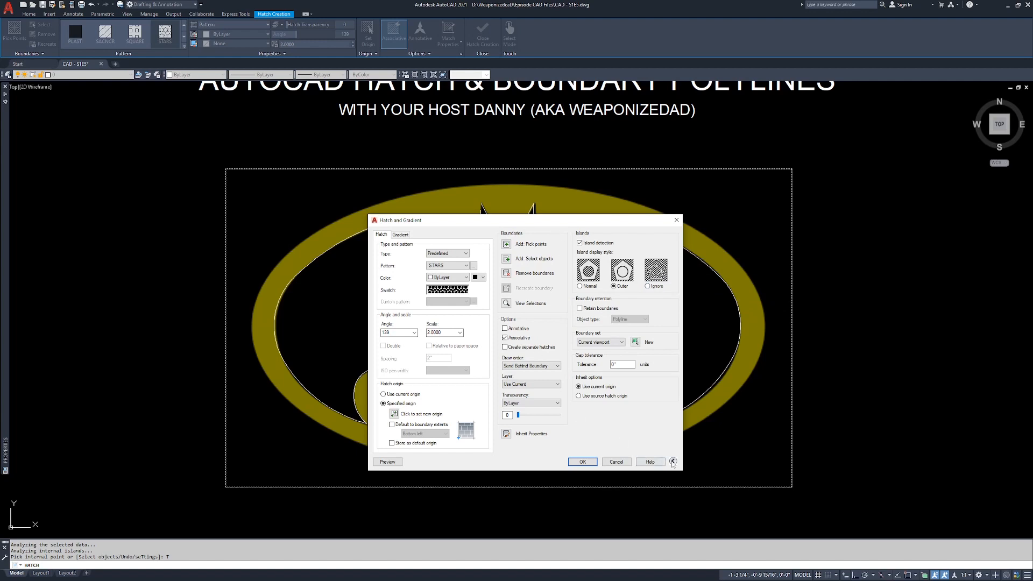
{"action": "left_click", "coordinate": [672, 461]}
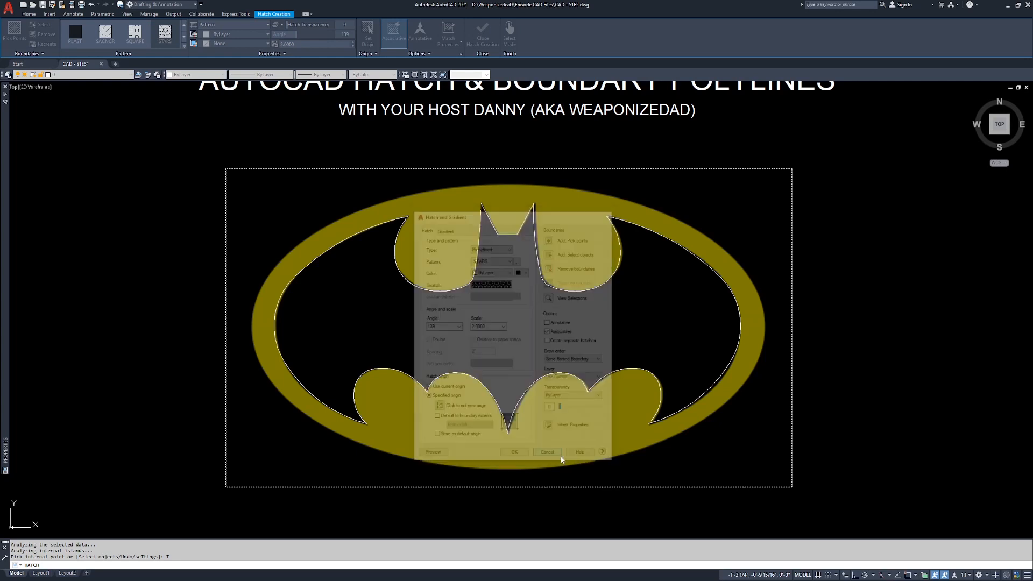
{"action": "left_click", "coordinate": [571, 238]}
{"action": "key", "text": "Escape"}
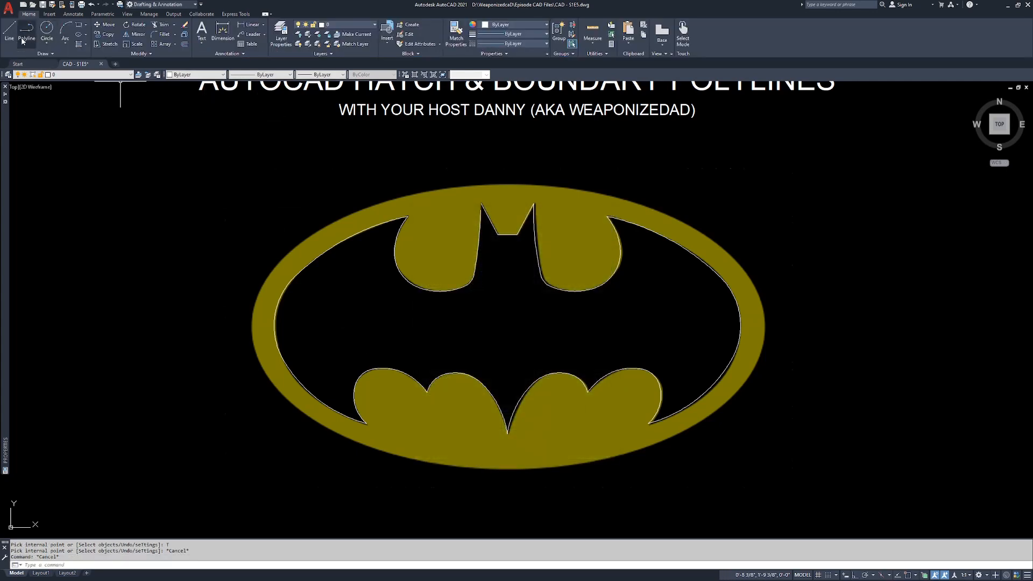
Set the hatch gap tolerance to 6 inches and try to hatch the gapped bat outline from an internal point.
{"action": "left_click", "coordinate": [79, 44]}
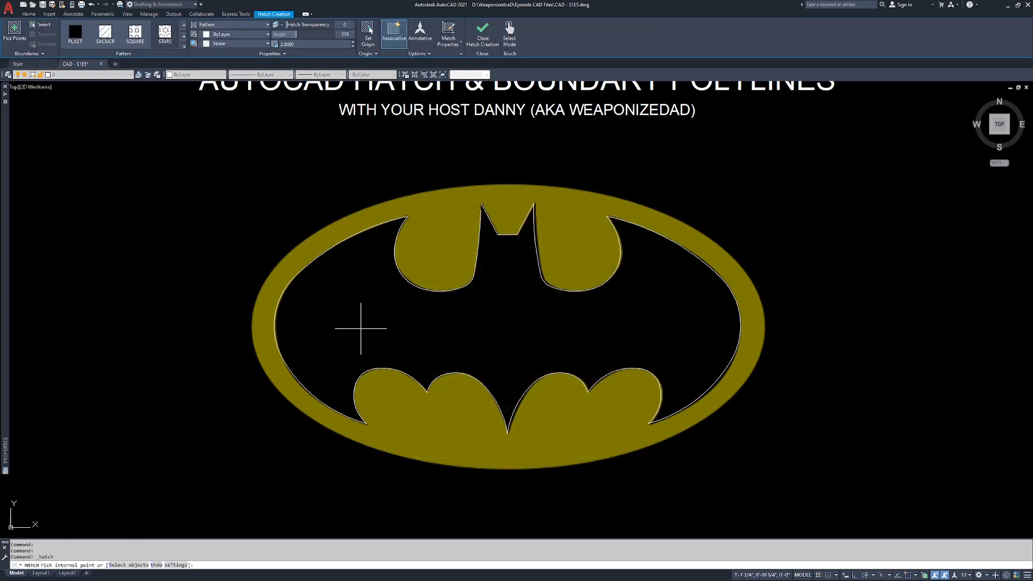
{"action": "left_click", "coordinate": [175, 565]}
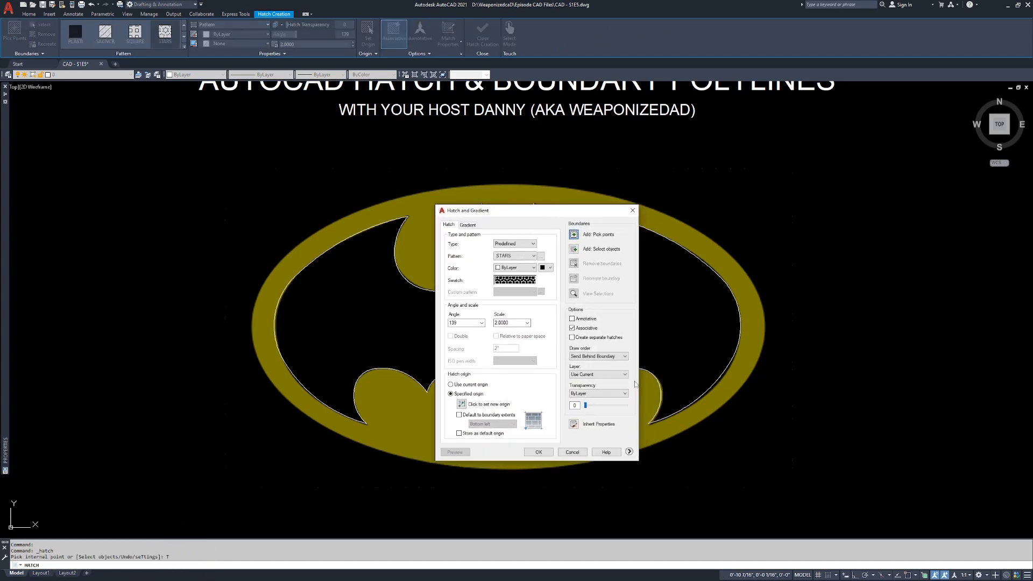
{"action": "left_click", "coordinate": [629, 452]}
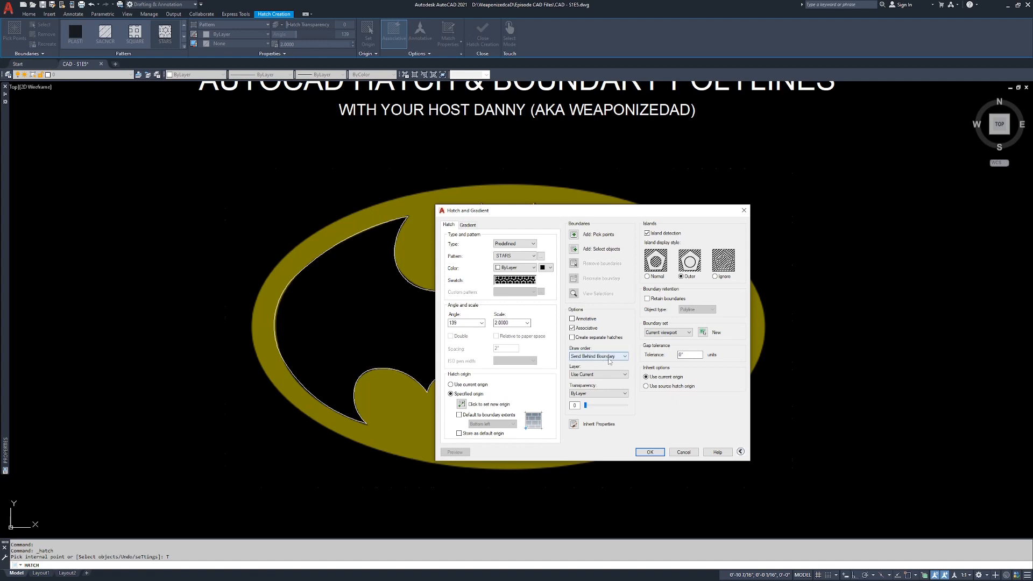
{"action": "mouse_move", "coordinate": [547, 212]}
{"action": "left_mouse_down"}
{"action": "mouse_move", "coordinate": [778, 245]}
{"action": "mouse_move", "coordinate": [772, 232]}
{"action": "left_mouse_up"}
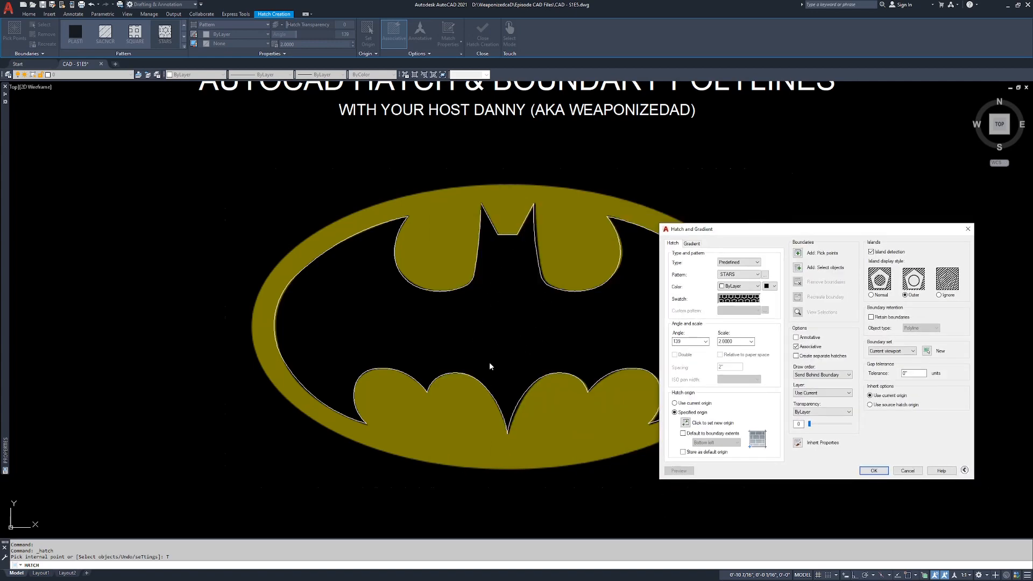
{"action": "key", "text": "ctrl"}
{"action": "key", "text": "ctrl"}
{"action": "key", "text": "ctrl"}
{"action": "key", "text": "ctrl"}
{"action": "type", "text": "6"}
{"action": "left_click", "coordinate": [874, 471]}
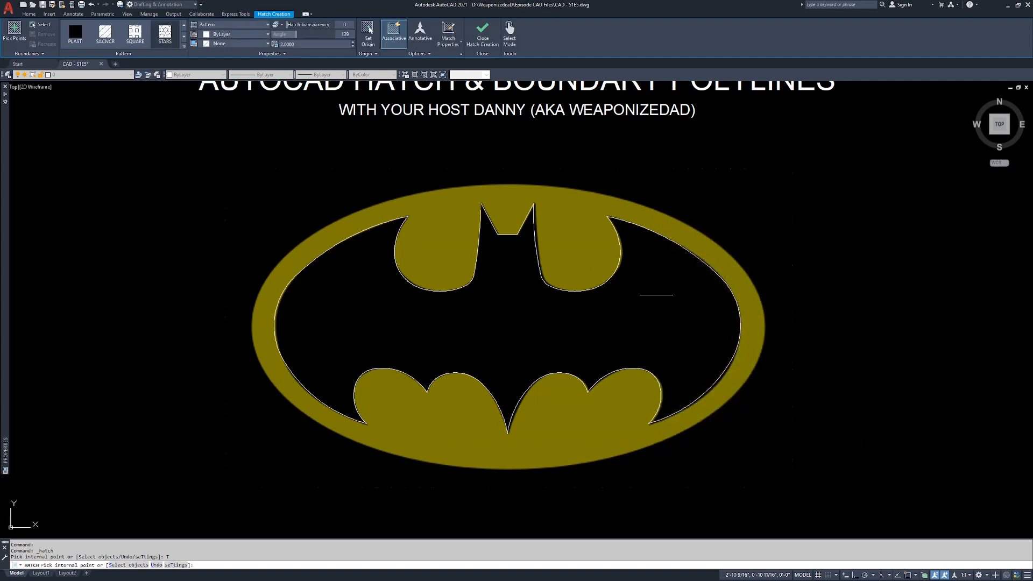
{"action": "left_click", "coordinate": [509, 324]}
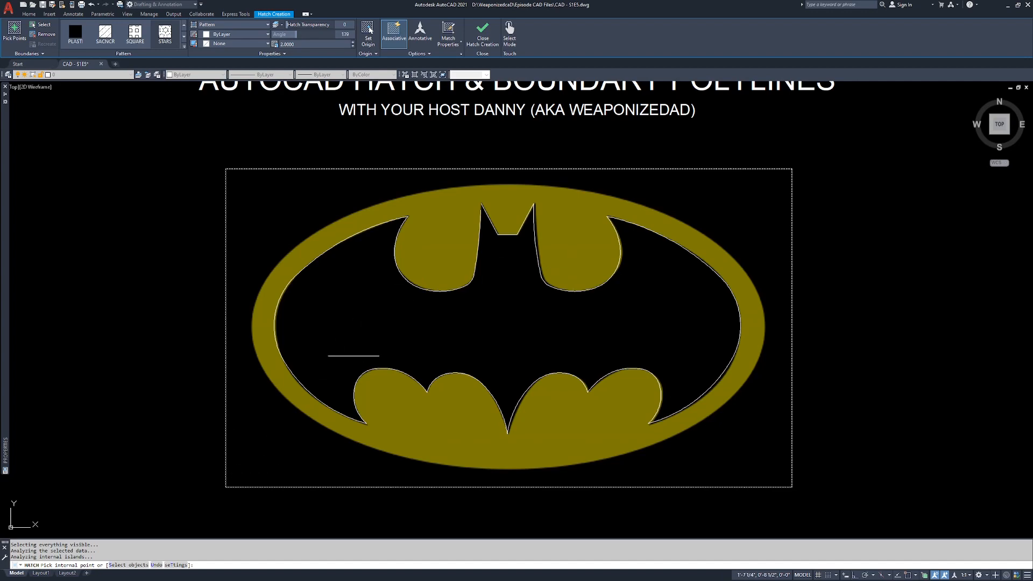
Set the hatch gap tolerance to 1 and try again to hatch from a point inside the bat.
{"action": "left_click", "coordinate": [175, 565]}
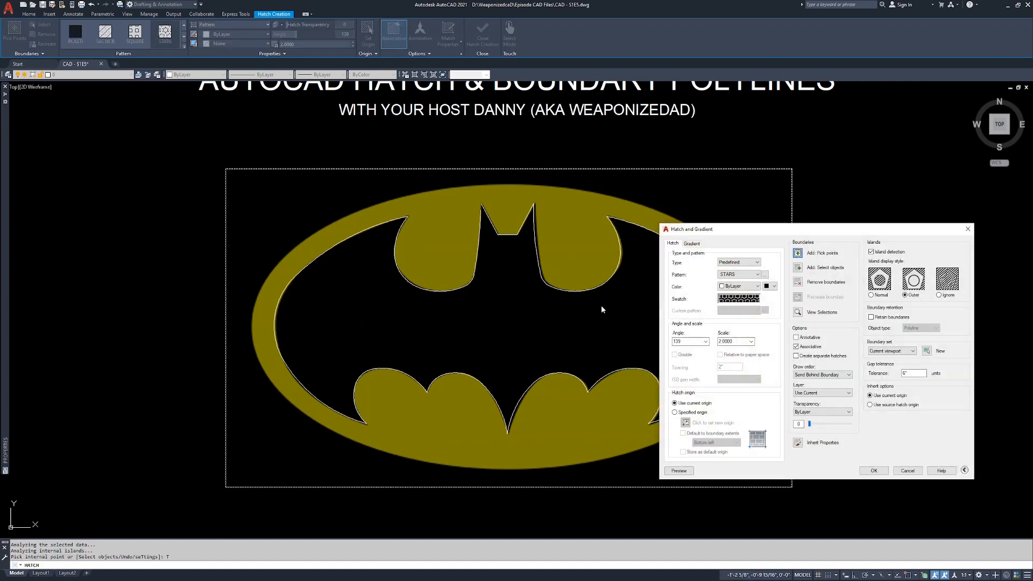
{"action": "type", "text": "1"}
{"action": "key", "text": "Return"}
{"action": "left_click", "coordinate": [496, 323]}
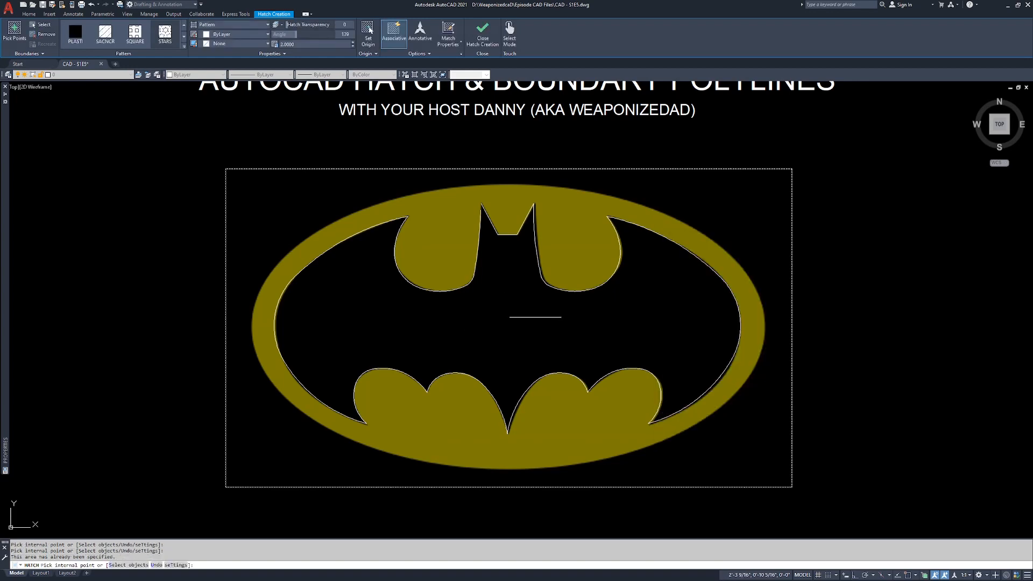
{"action": "key", "text": "Return"}
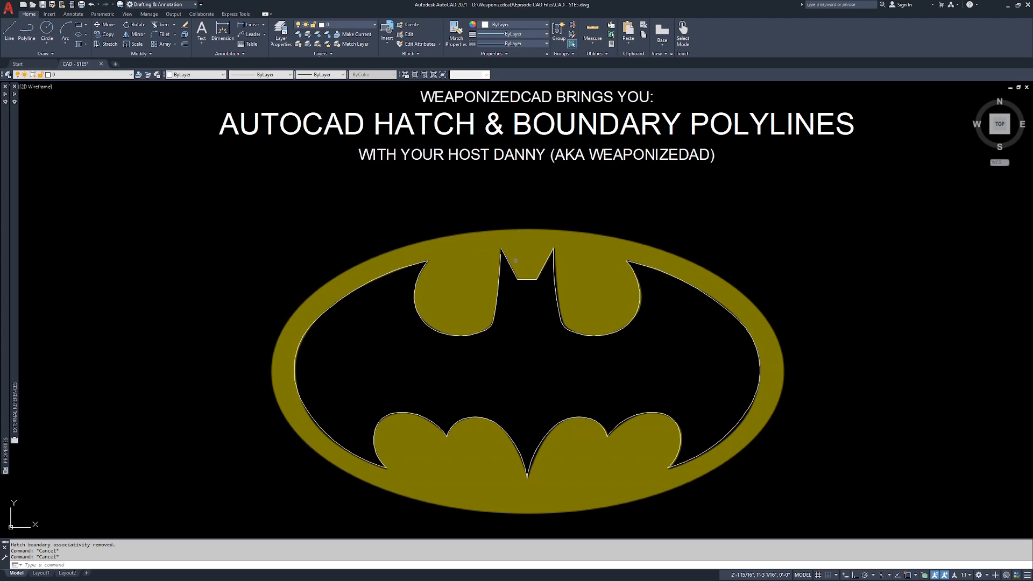
Close the gap at the left ear by stretching the outline's open endpoint onto the ear tip, and check the polyline's properties.
{"action": "scroll", "coordinate": [519, 257], "scroll_direction": "up", "scroll_amount": 6}
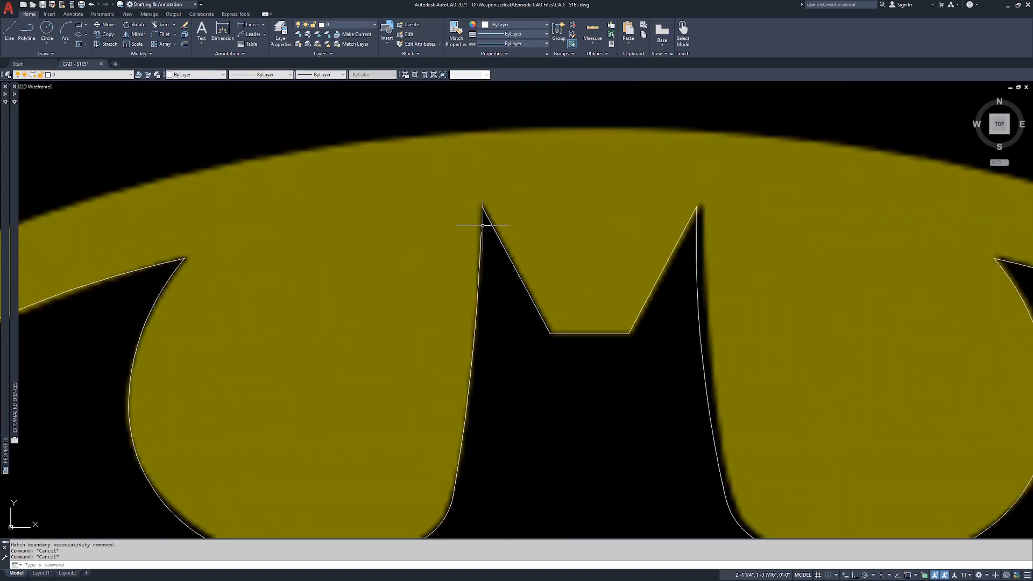
{"action": "left_click", "coordinate": [484, 228]}
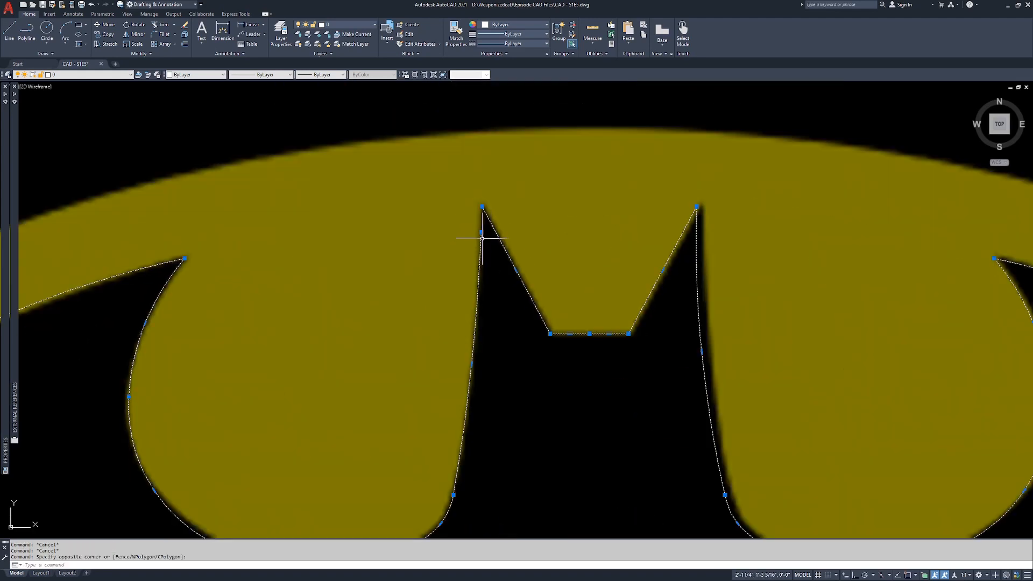
{"action": "left_click", "coordinate": [481, 232]}
{"action": "left_click", "coordinate": [481, 208]}
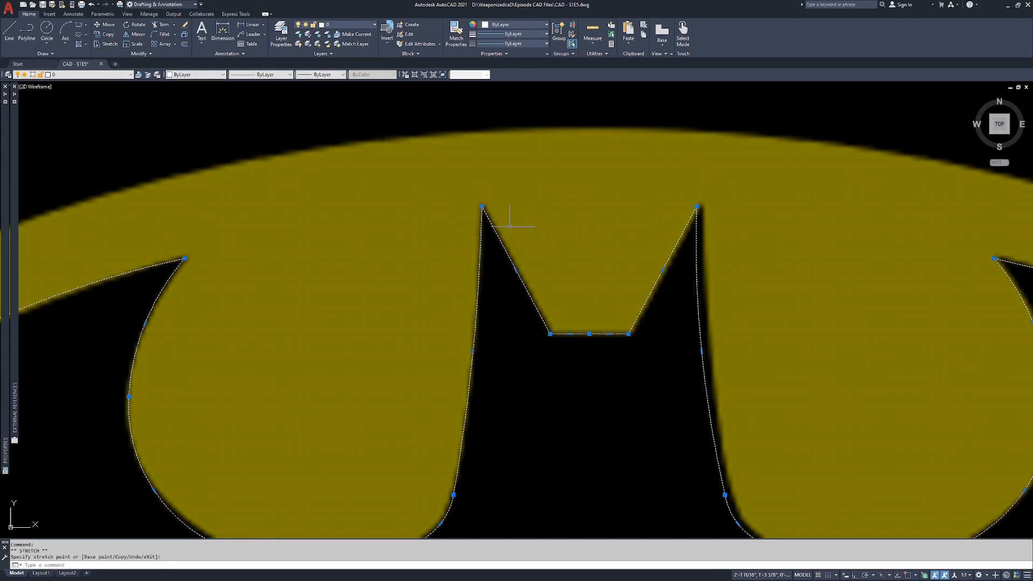
{"action": "mouse_move", "coordinate": [7, 204]}
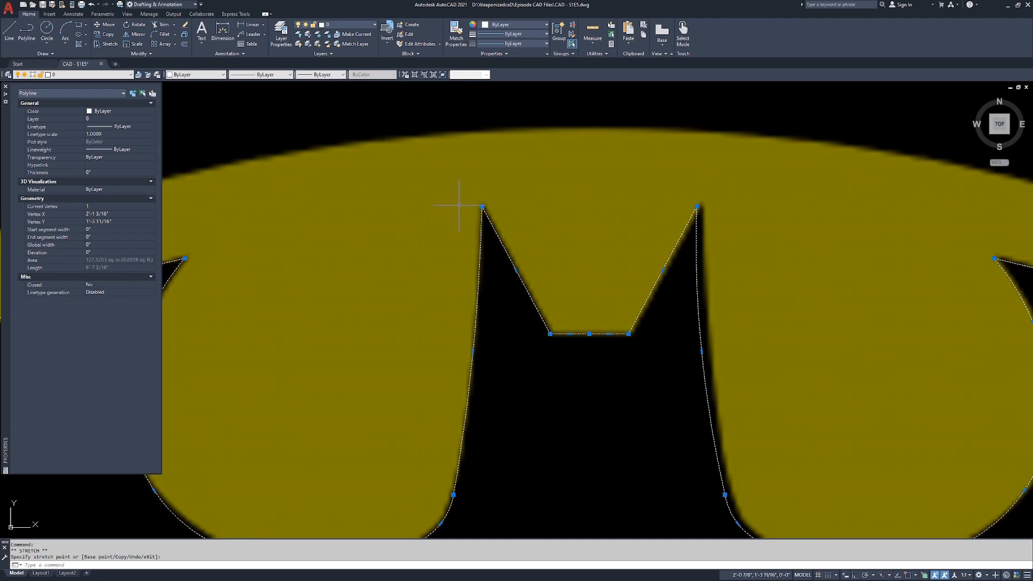
Hatch the inside of the repaired bat outline with the star pattern at scale 2 by picking an internal point.
{"action": "scroll", "coordinate": [484, 208], "scroll_direction": "down", "scroll_amount": 4}
{"action": "mouse_move", "coordinate": [535, 277]}
{"action": "middle_mouse_down"}
{"action": "mouse_move", "coordinate": [516, 239]}
{"action": "mouse_move", "coordinate": [544, 244]}
{"action": "middle_mouse_up"}
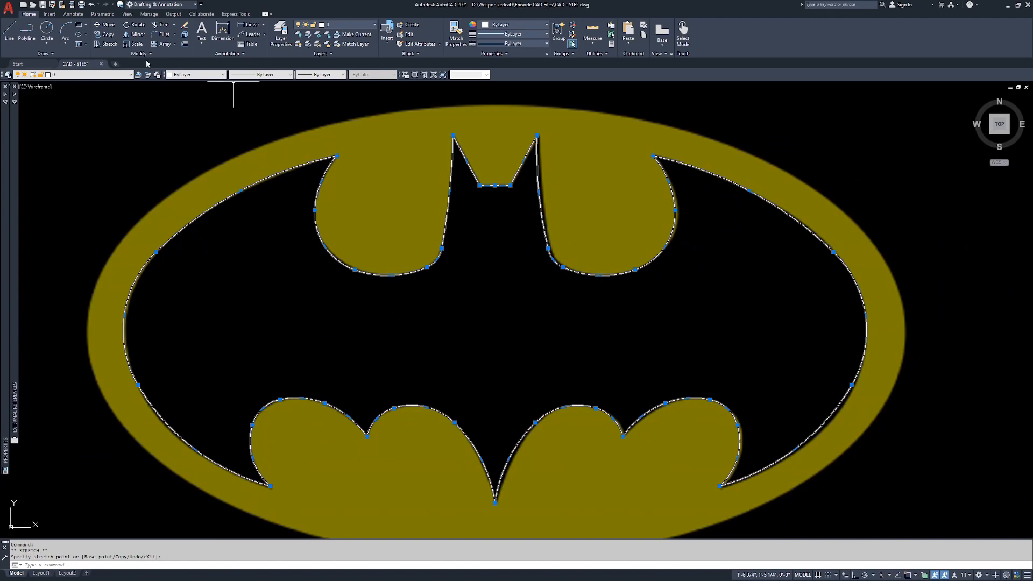
{"action": "left_click", "coordinate": [79, 44]}
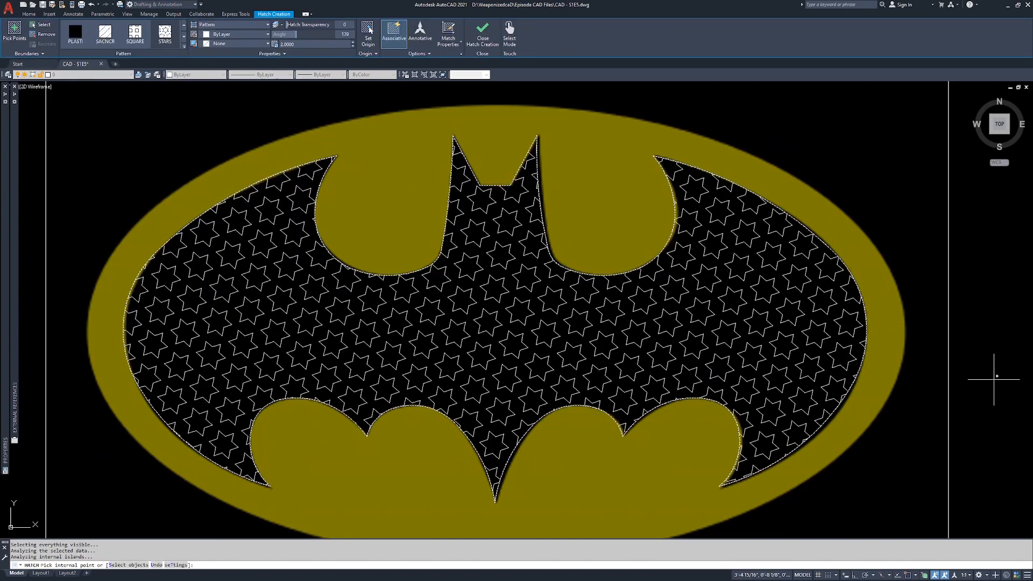
{"action": "key", "text": "ctrl"}
{"action": "key", "text": "ctrl"}
{"action": "scroll", "coordinate": [498, 329], "scroll_direction": "down", "scroll_amount": 2}
{"action": "key", "text": "Escape"}
{"action": "key", "text": "Escape"}
{"action": "key", "text": "Escape"}
{"action": "mouse_move", "coordinate": [484, 316]}
{"action": "middle_mouse_down"}
{"action": "mouse_move", "coordinate": [500, 378]}
{"action": "mouse_move", "coordinate": [499, 362]}
{"action": "middle_mouse_up"}
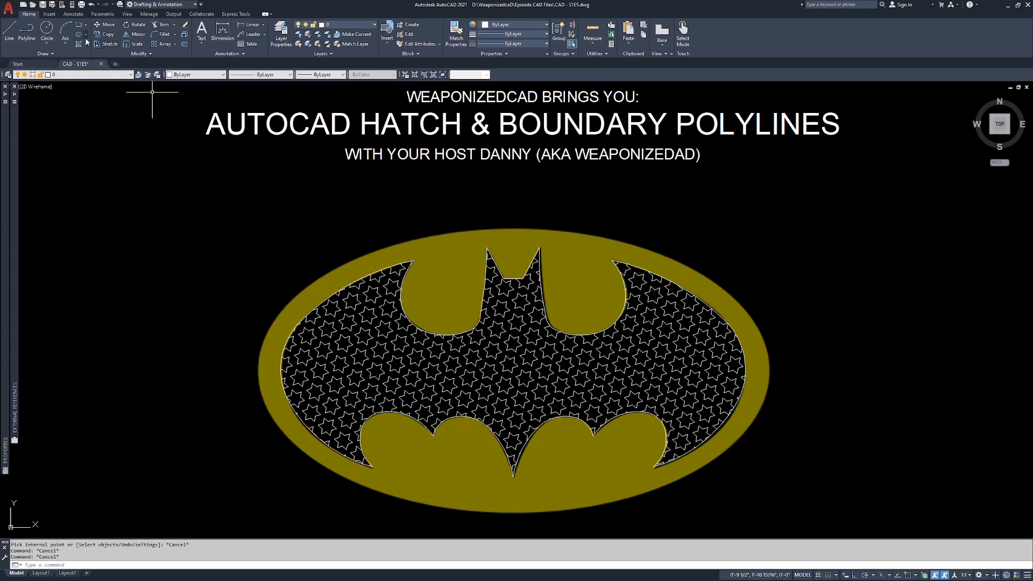
{"action": "left_click", "coordinate": [86, 45]}
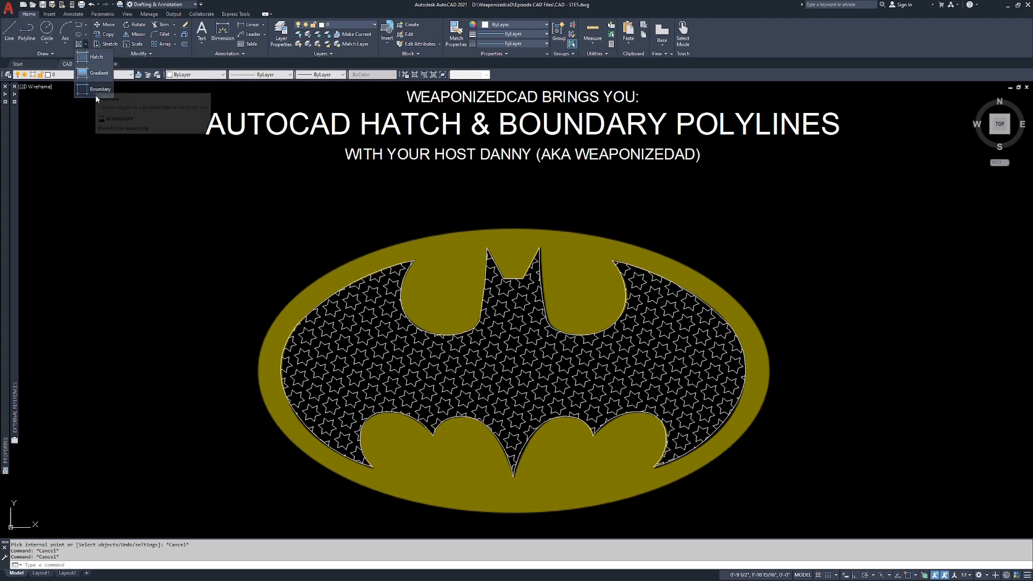
{"action": "left_click", "coordinate": [473, 188]}
{"action": "left_click", "coordinate": [484, 183]}
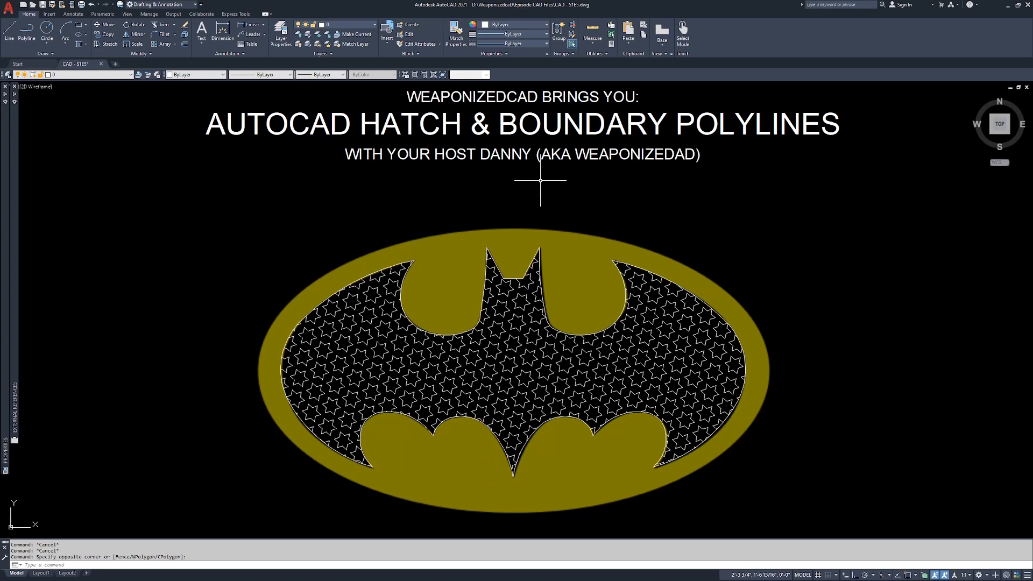